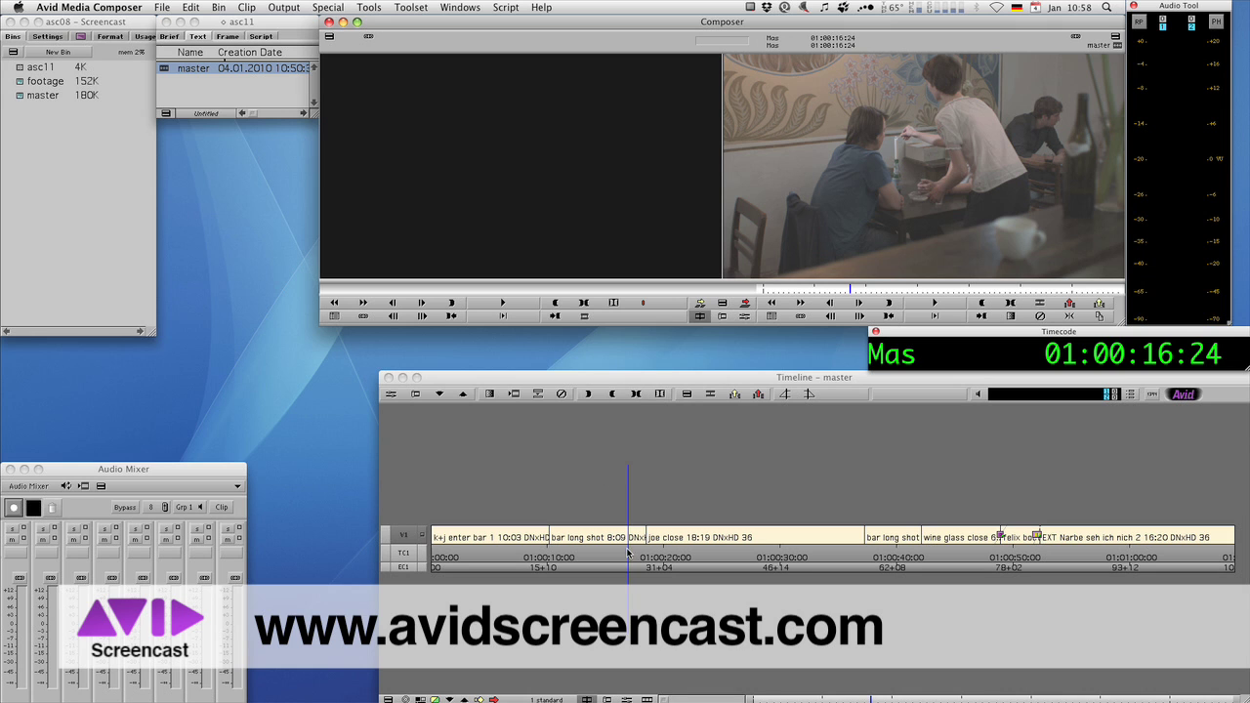
Review the master sequence by scrubbing and playing through its shots.
drag(628, 554, 564, 560)
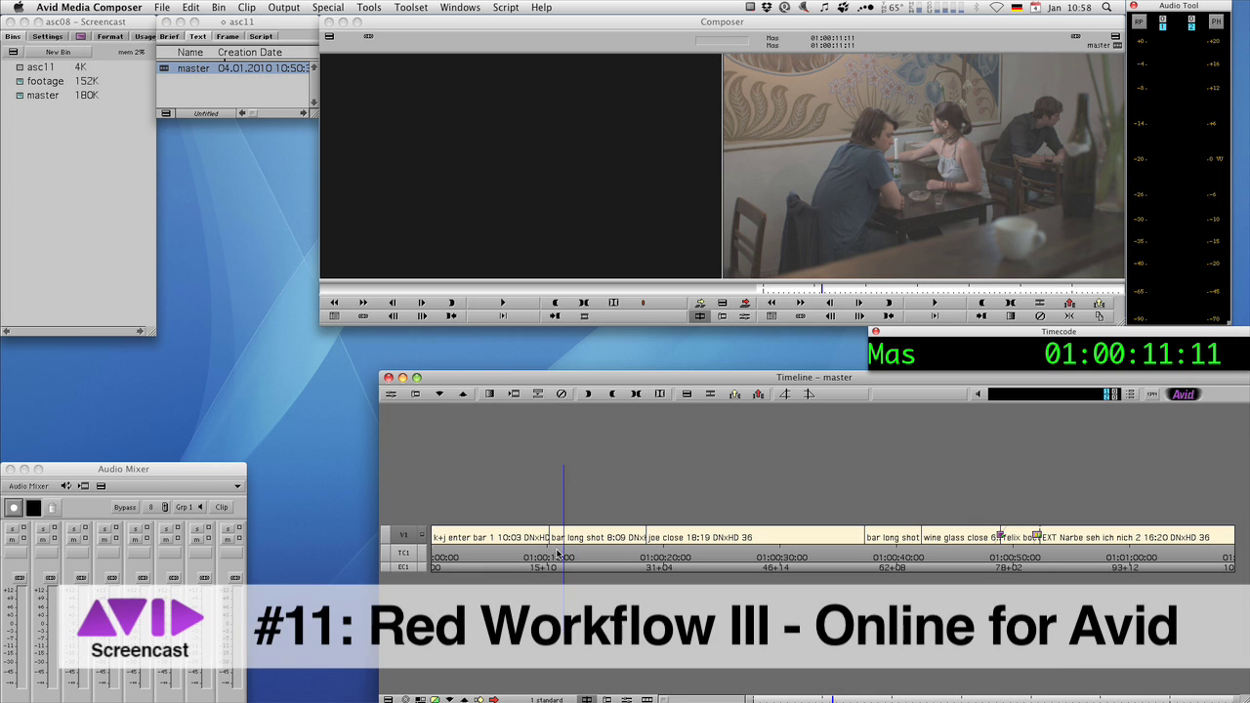
drag(560, 557, 612, 552)
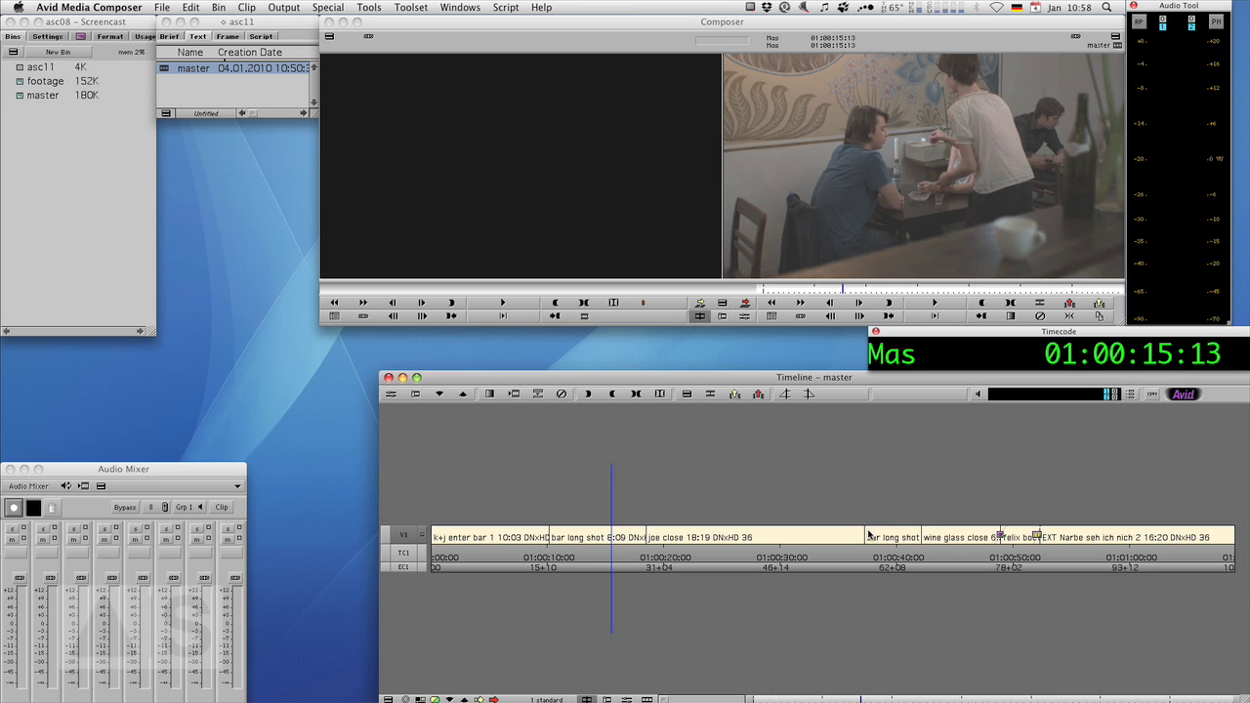
key(l)
key(l)
key(l)
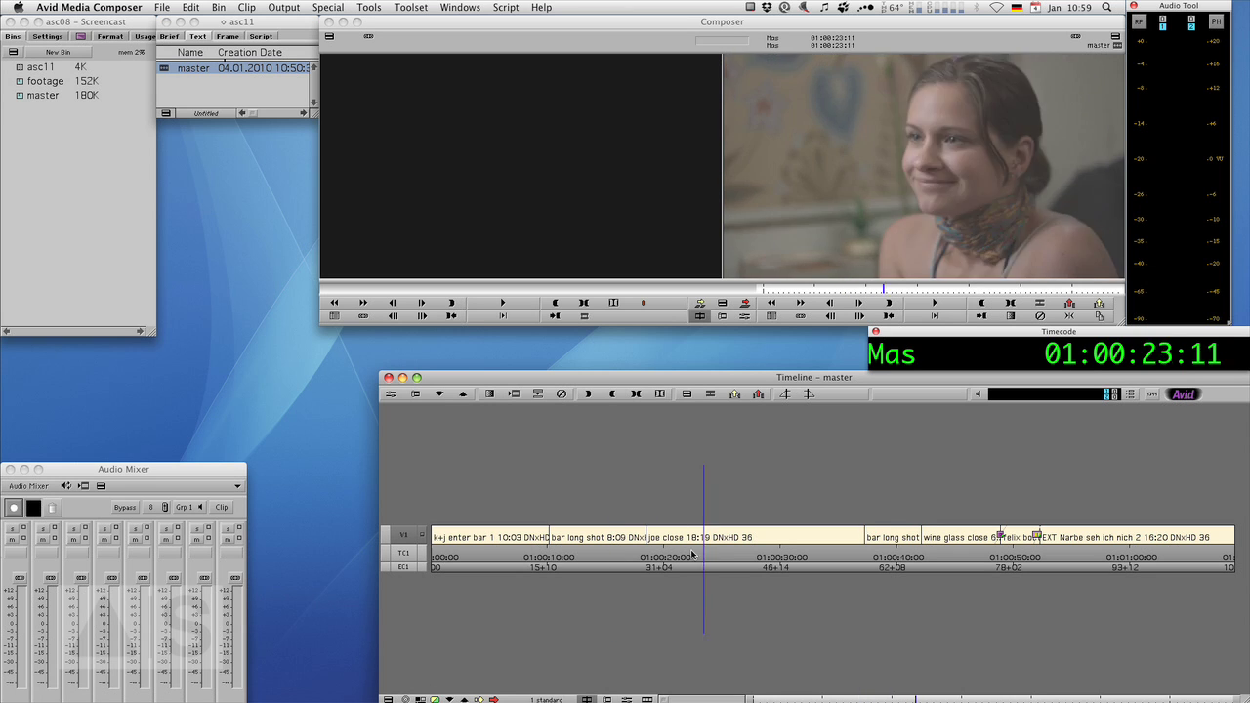
key(k)
drag(777, 535, 736, 535)
Duplicate master in the asc11 bin, rename the copy 'master conform', and load it.
click(164, 73)
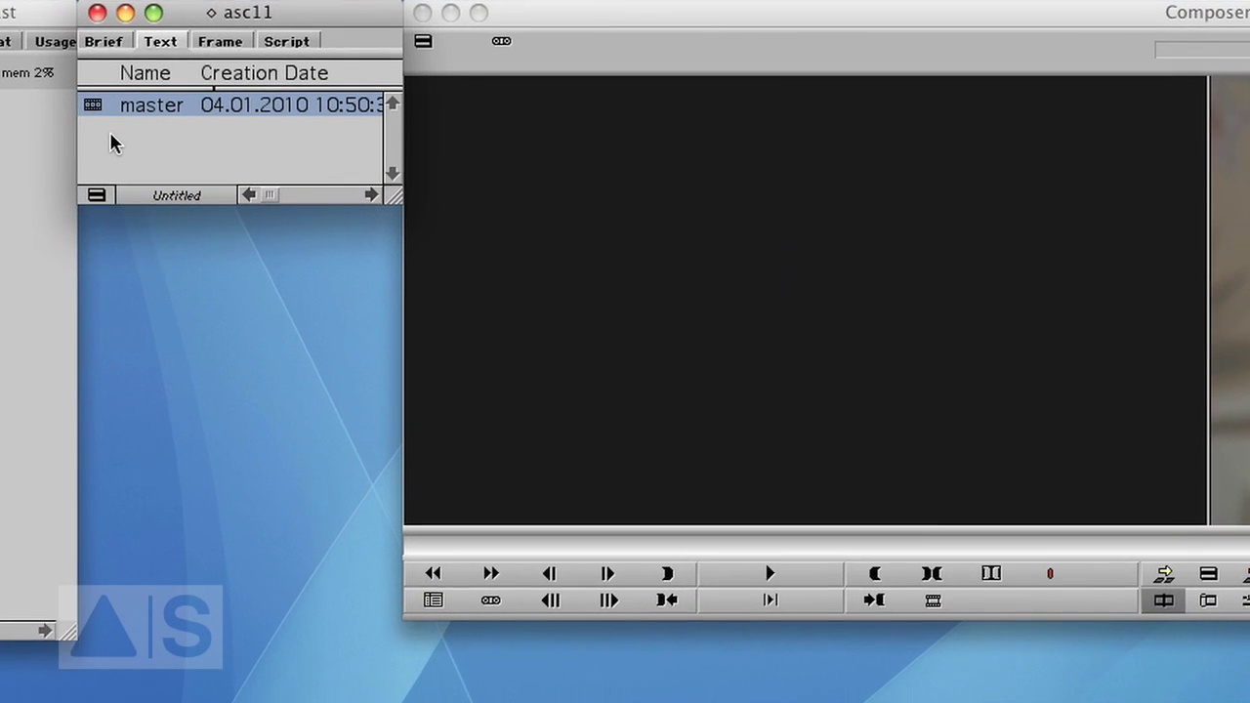
key(super+d)
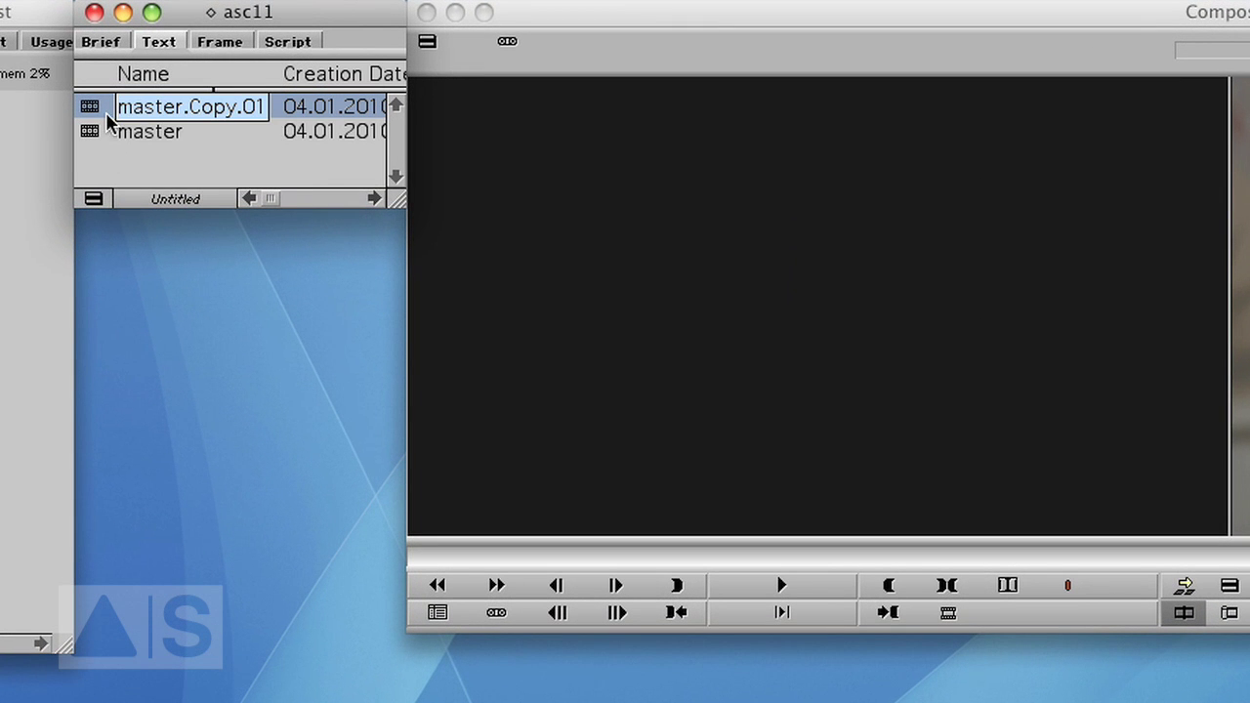
click(139, 104)
drag(176, 106, 341, 106)
text(conform)
key(Return)
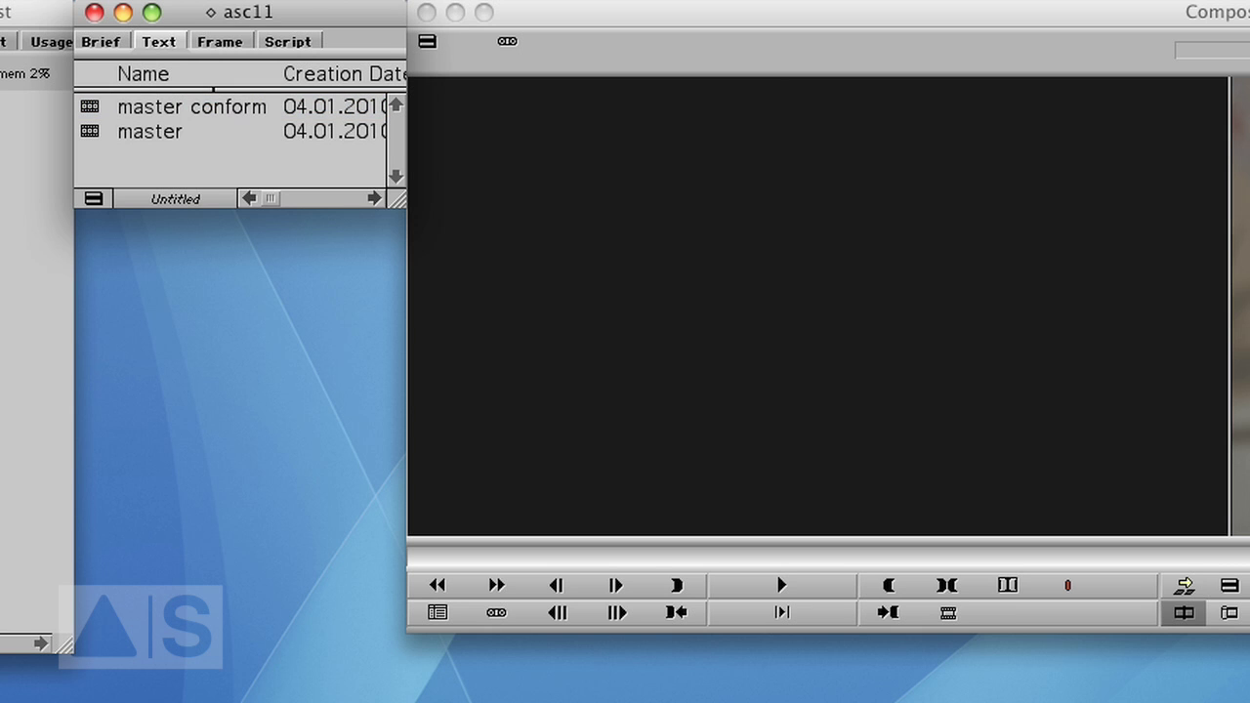
double_click(89, 111)
key(ctrl+space)
Launch FilmScribe and move its Cut List Tool aside to uncover the bins.
text(sna)
key(Return)
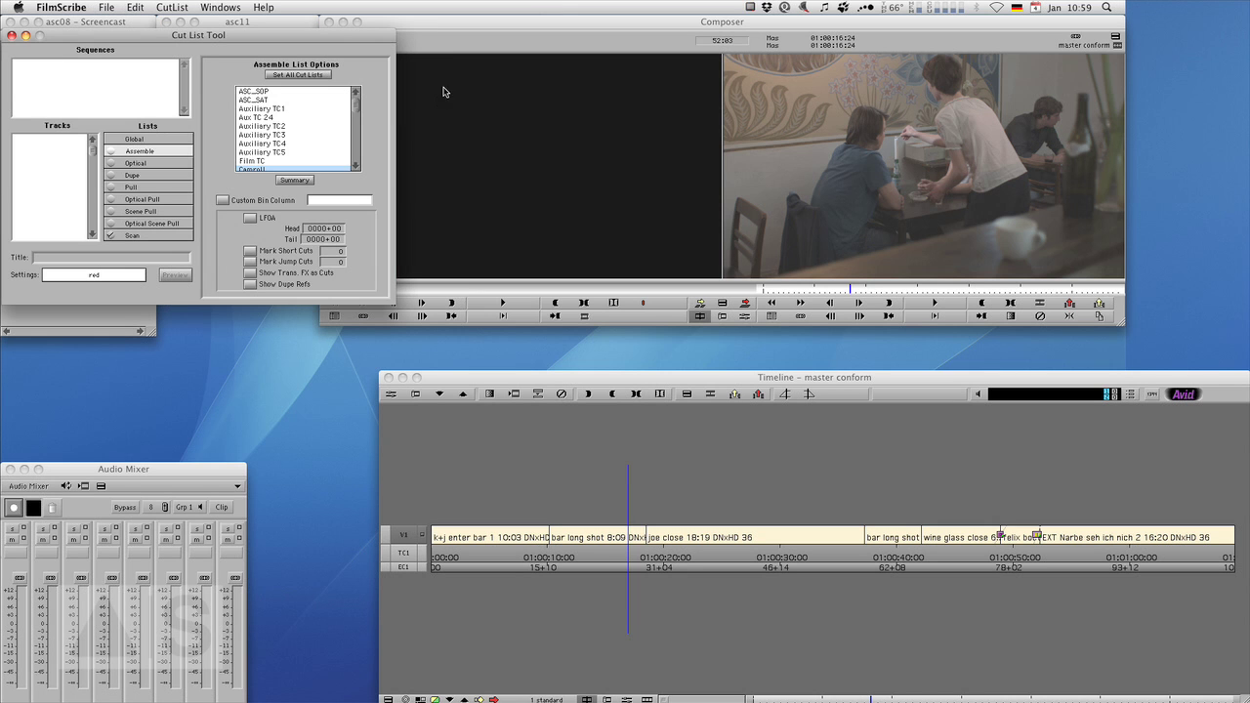
drag(235, 41, 586, 71)
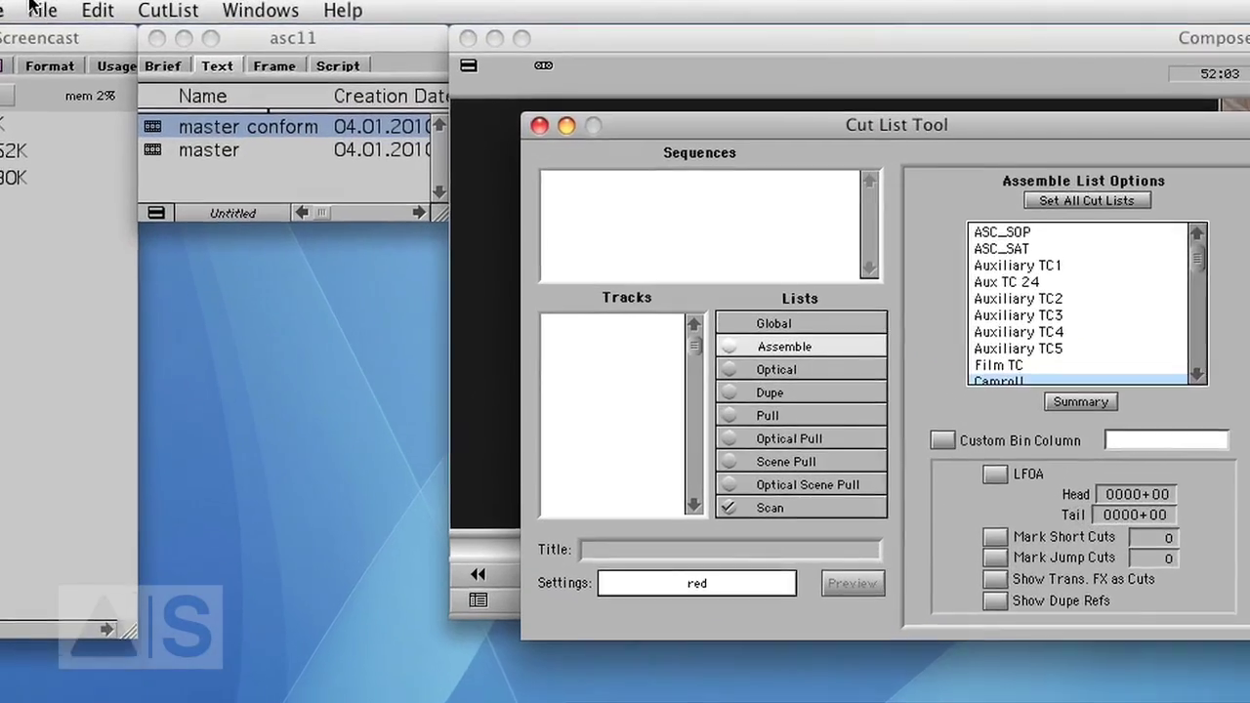
Open asc11.avb from the projects folder and load master conform into the Sequences list.
click(106, 7)
click(60, 112)
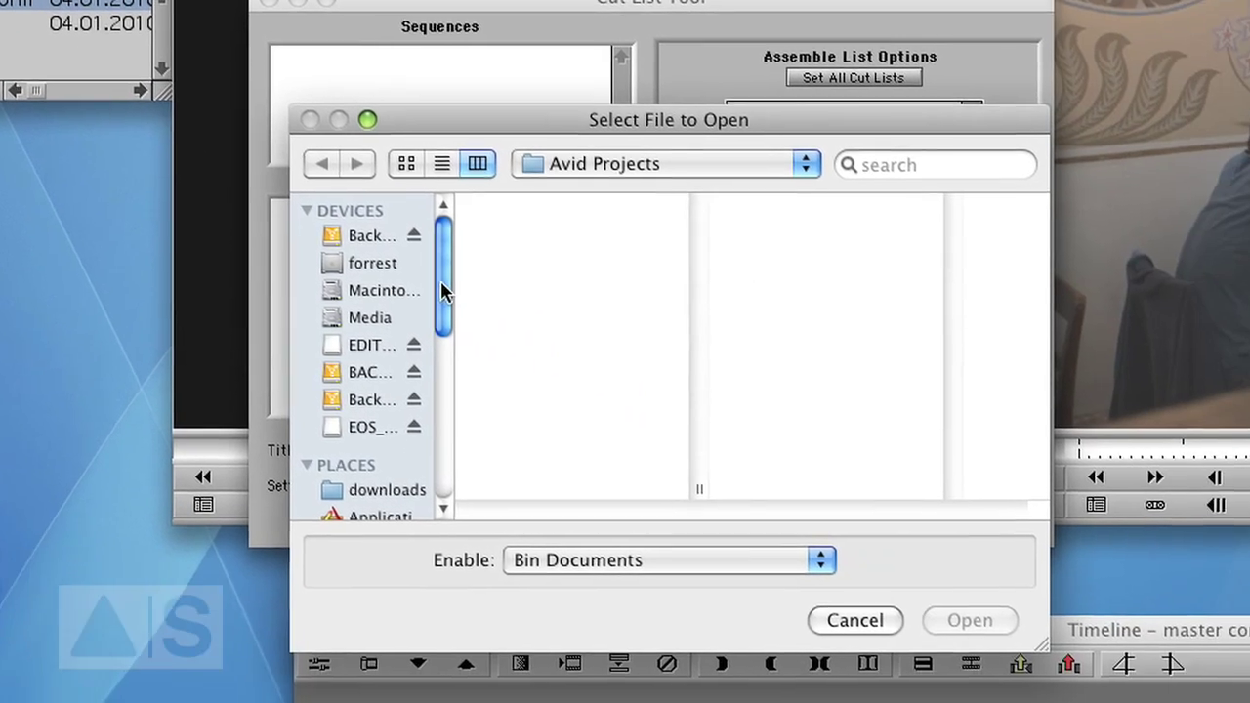
drag(606, 361, 612, 466)
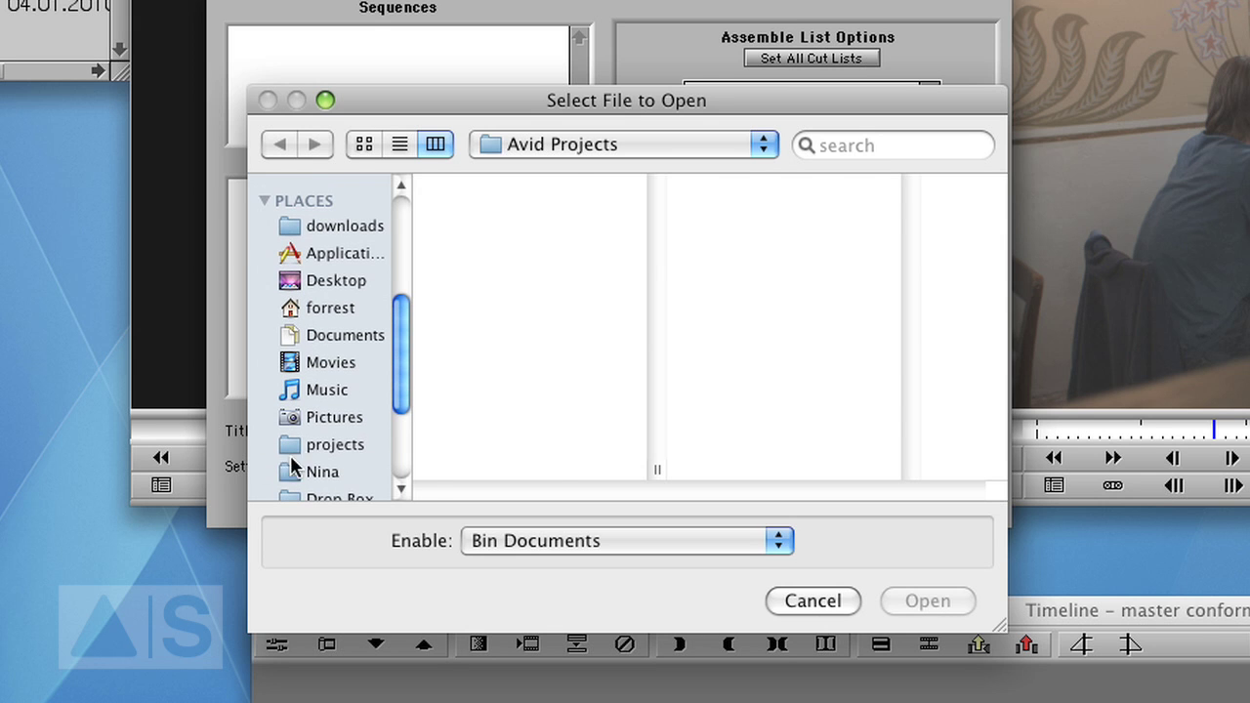
click(332, 449)
click(776, 244)
click(917, 602)
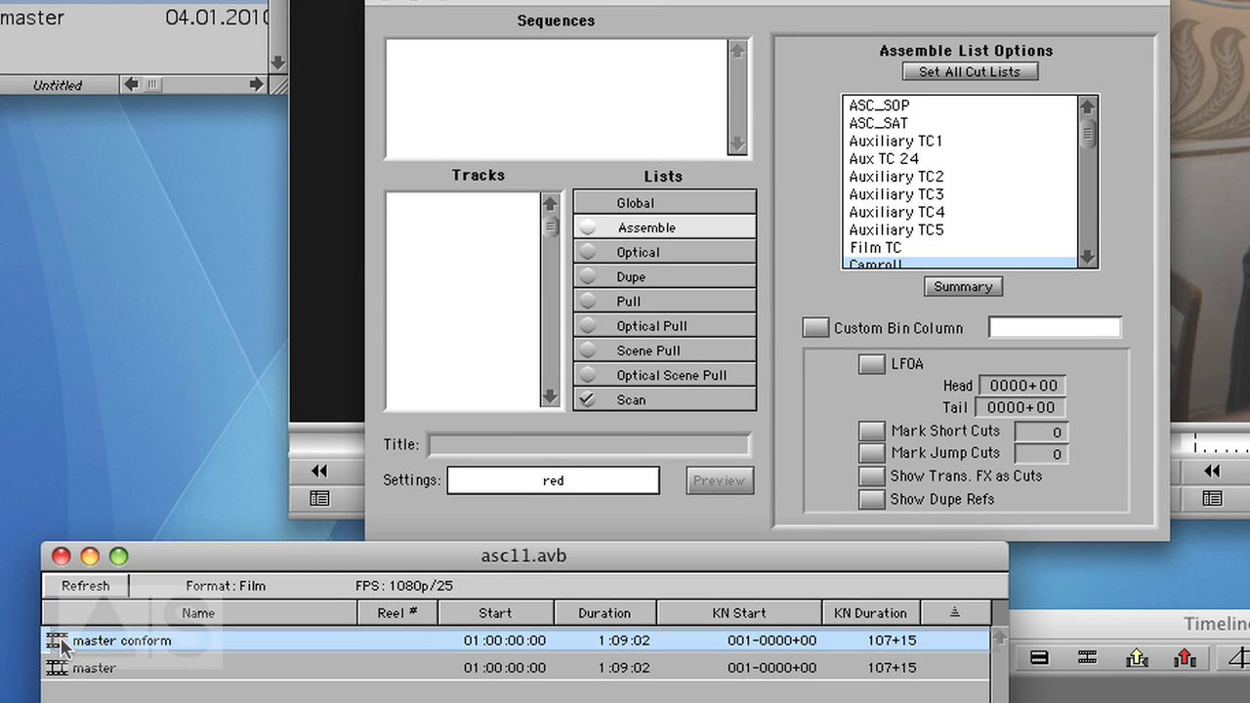
drag(61, 644, 467, 85)
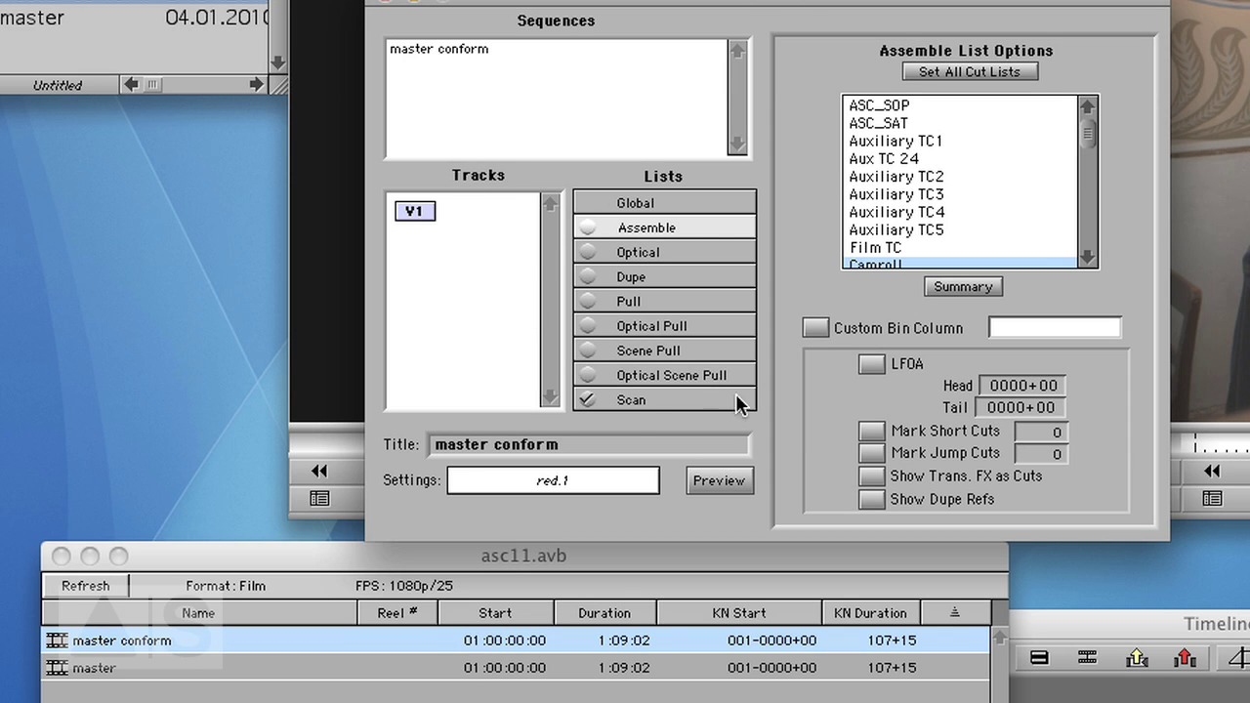
Tick the Scan list and set the Global Options template to XML.
click(635, 402)
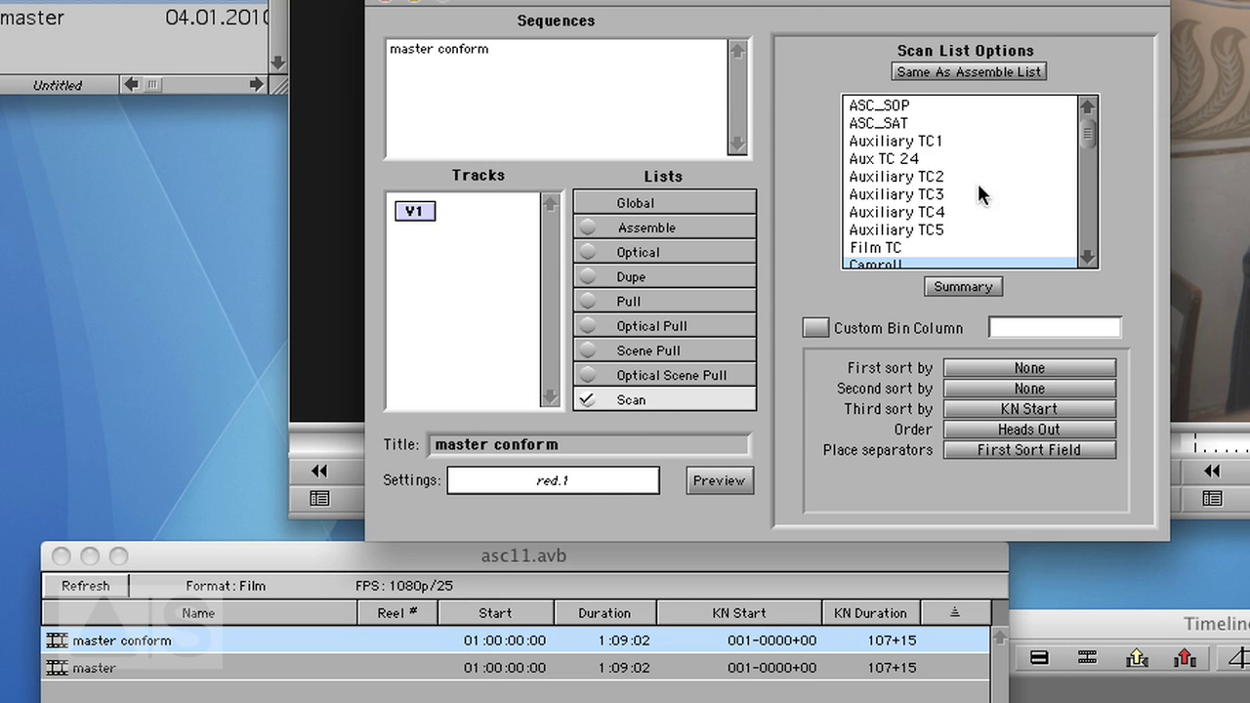
drag(1089, 134, 1092, 152)
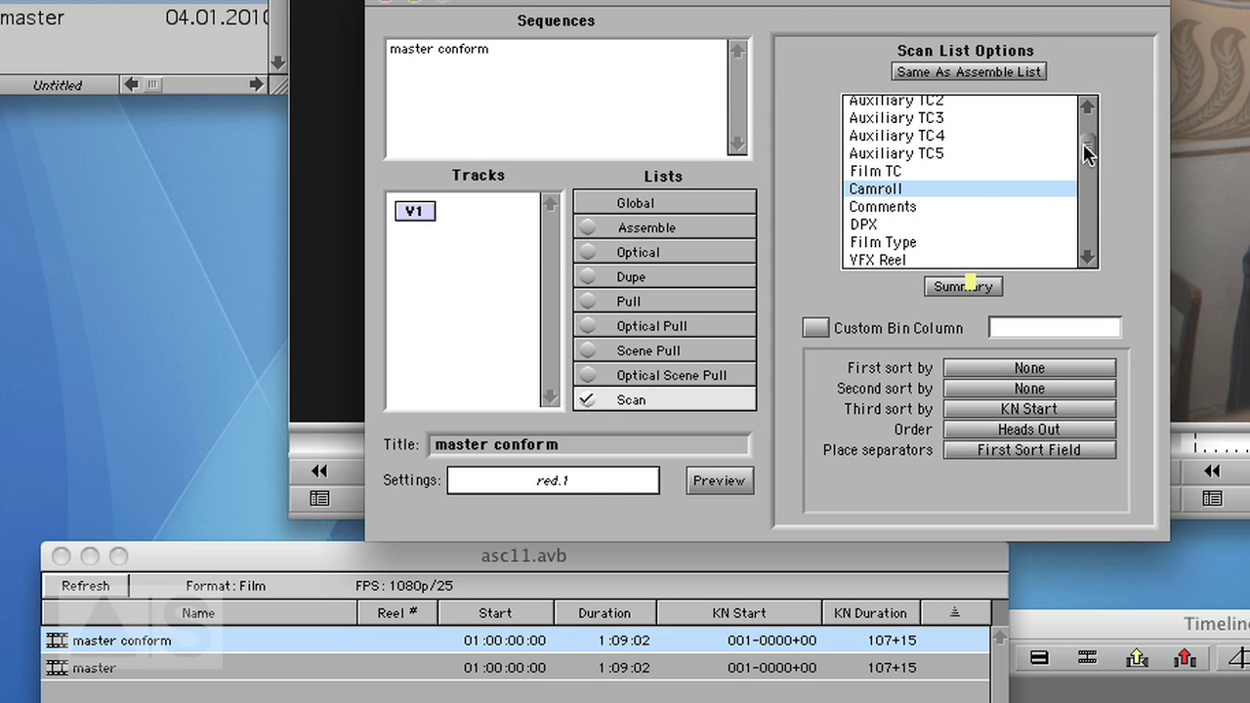
scroll(1094, 153, down, 5)
scroll(1097, 156, up, 8)
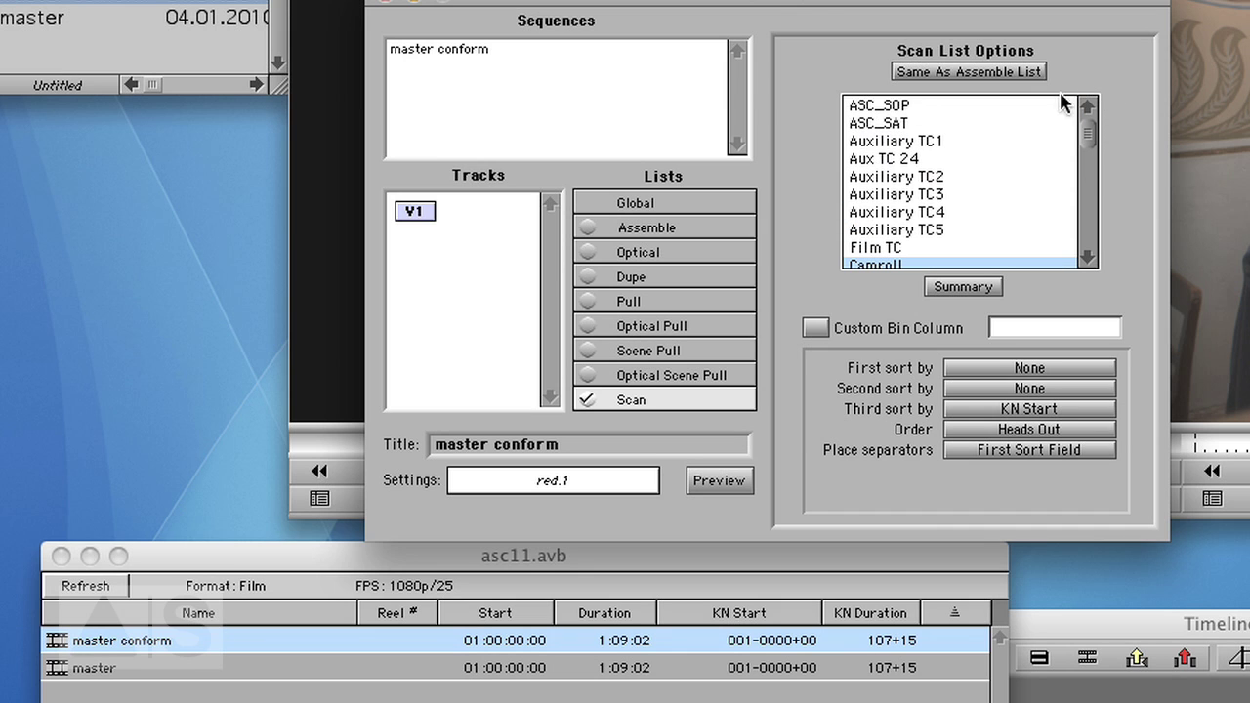
click(648, 203)
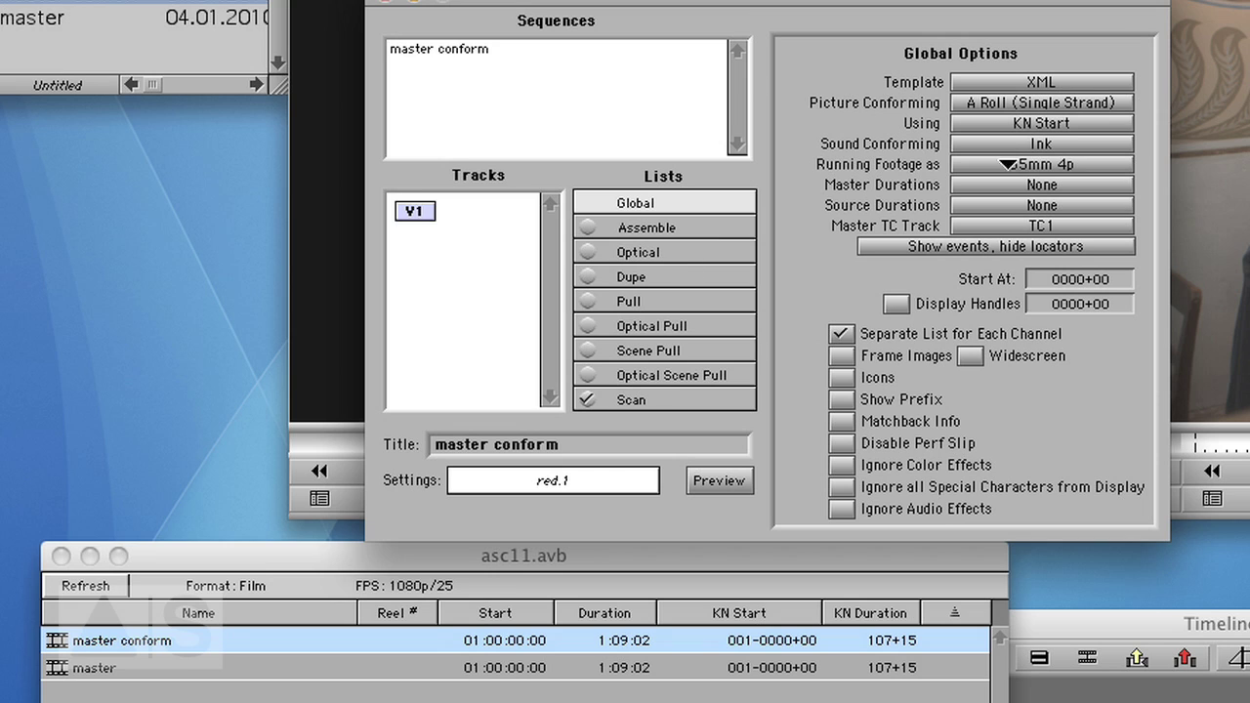
click(1074, 84)
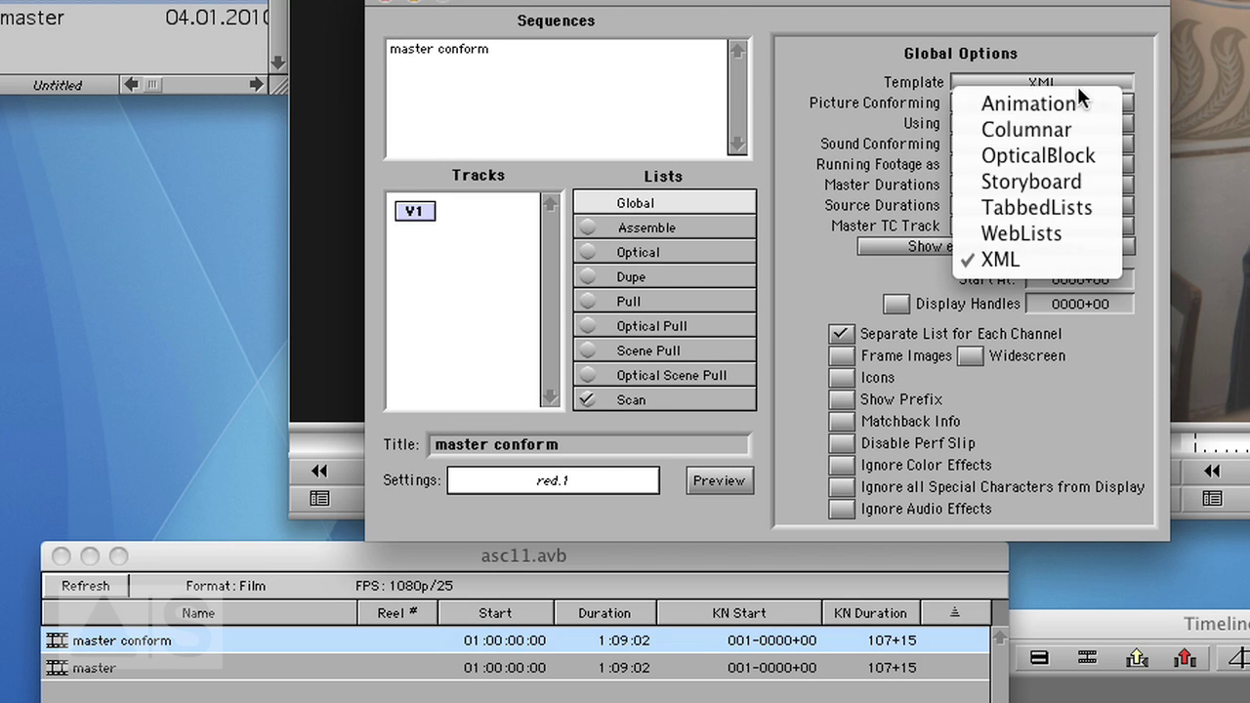
click(1000, 262)
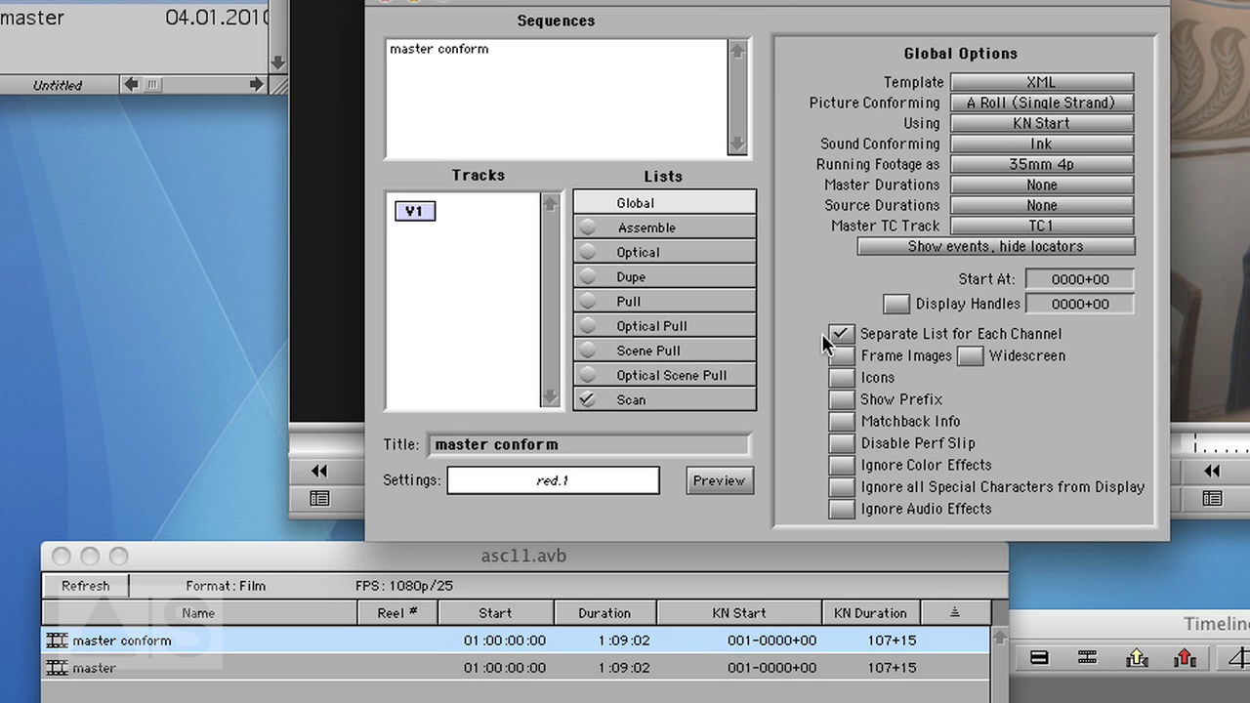
Preview the XML scan list and save it as master conform.xml in the asc11 folder.
click(719, 481)
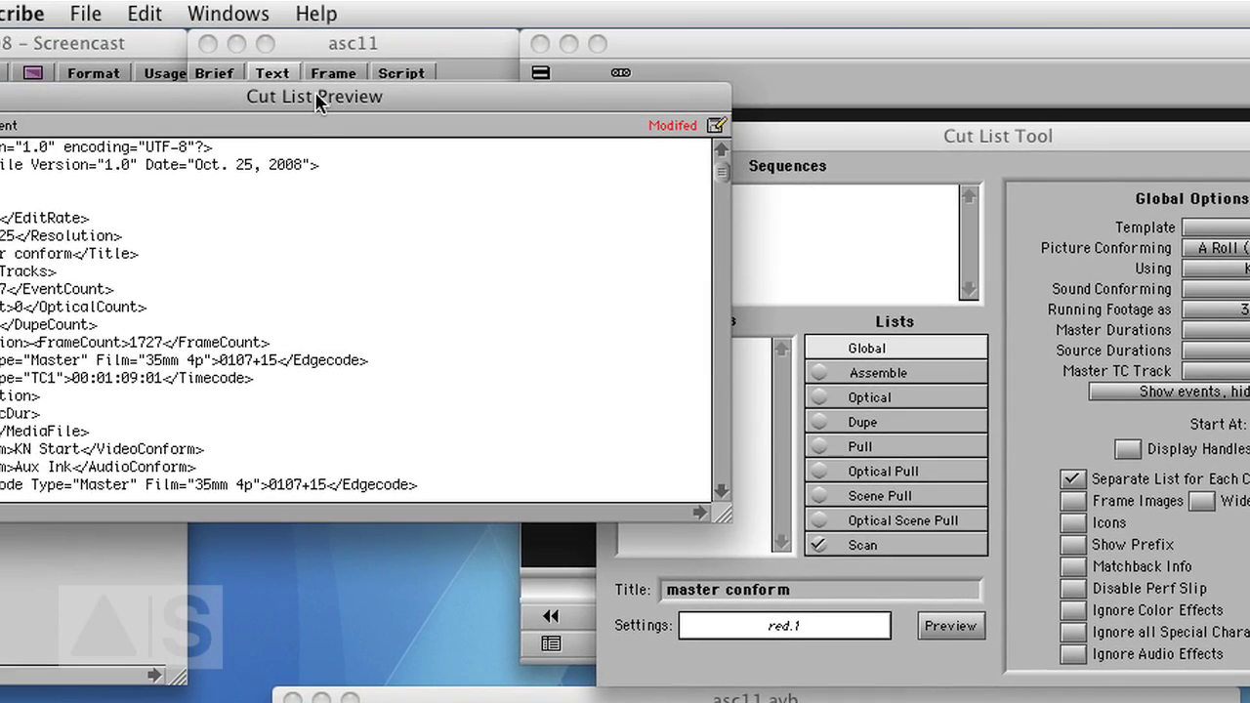
drag(315, 95, 823, 128)
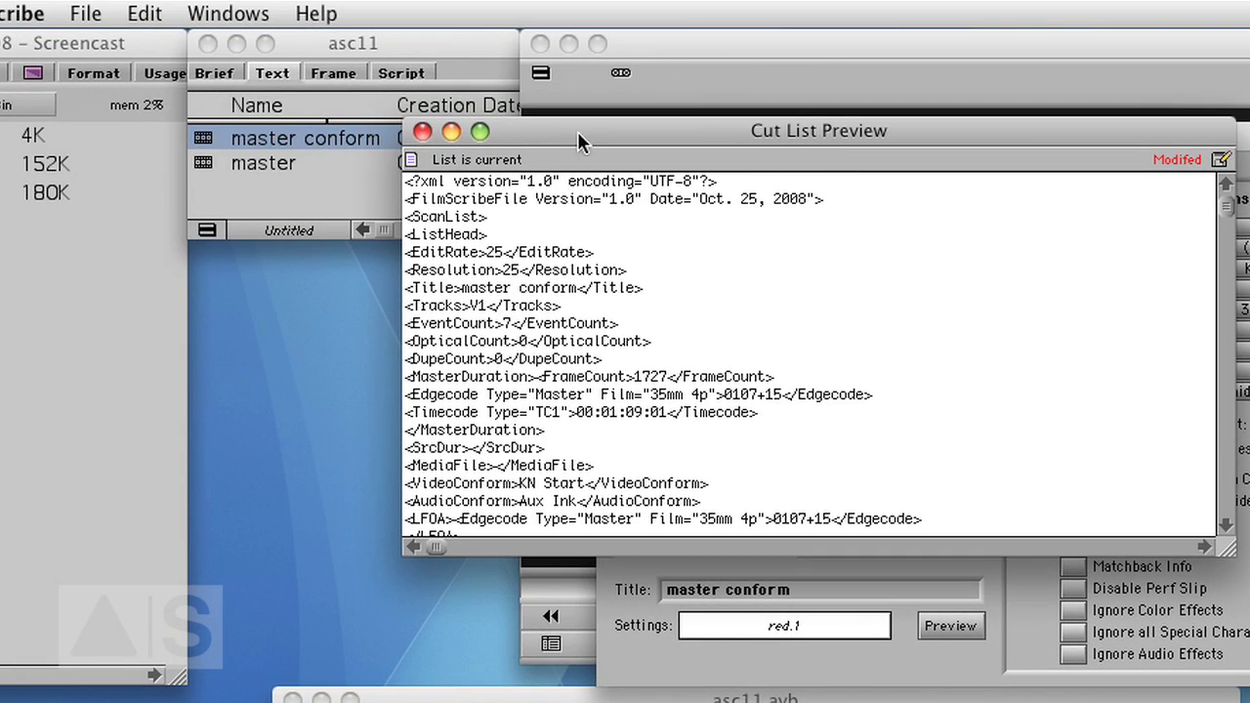
click(88, 15)
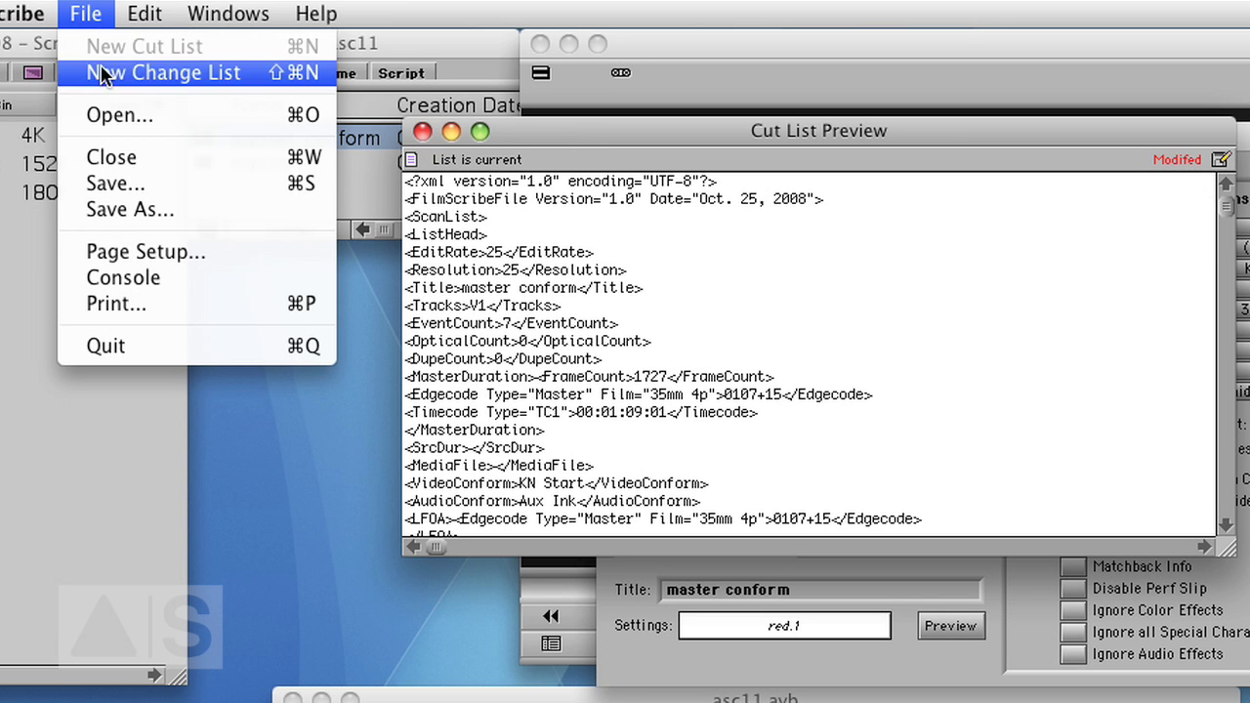
click(123, 182)
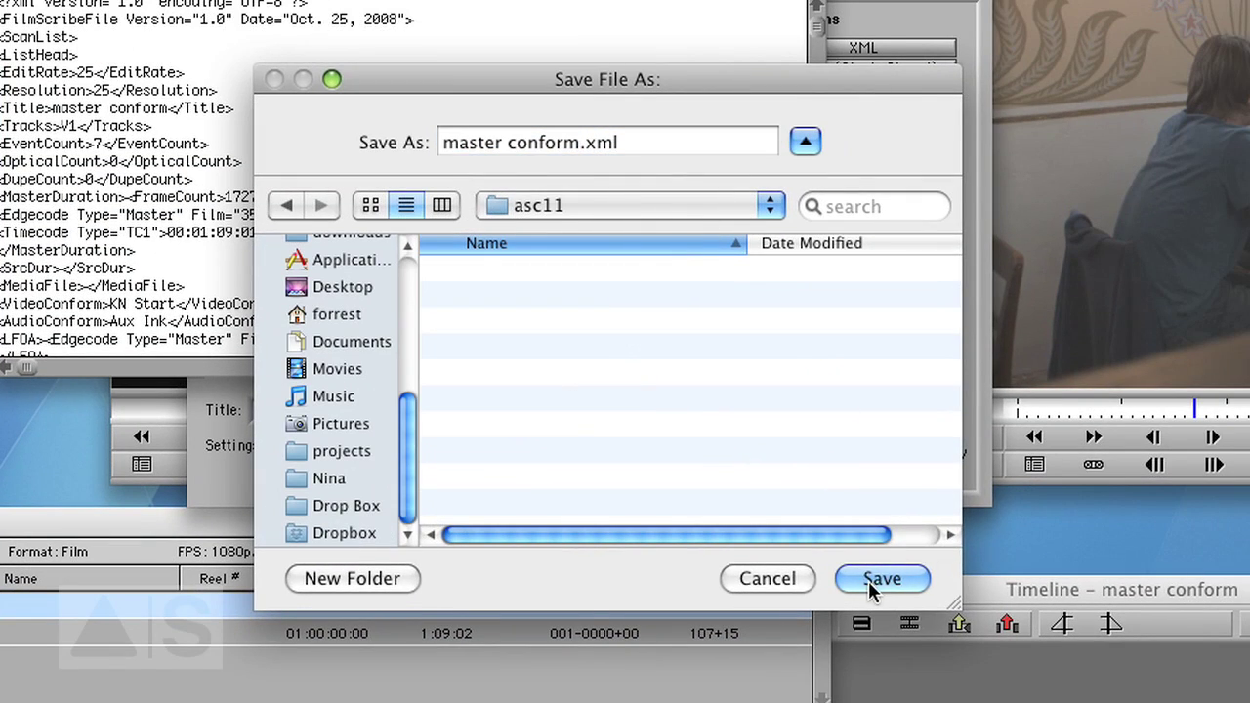
click(1126, 691)
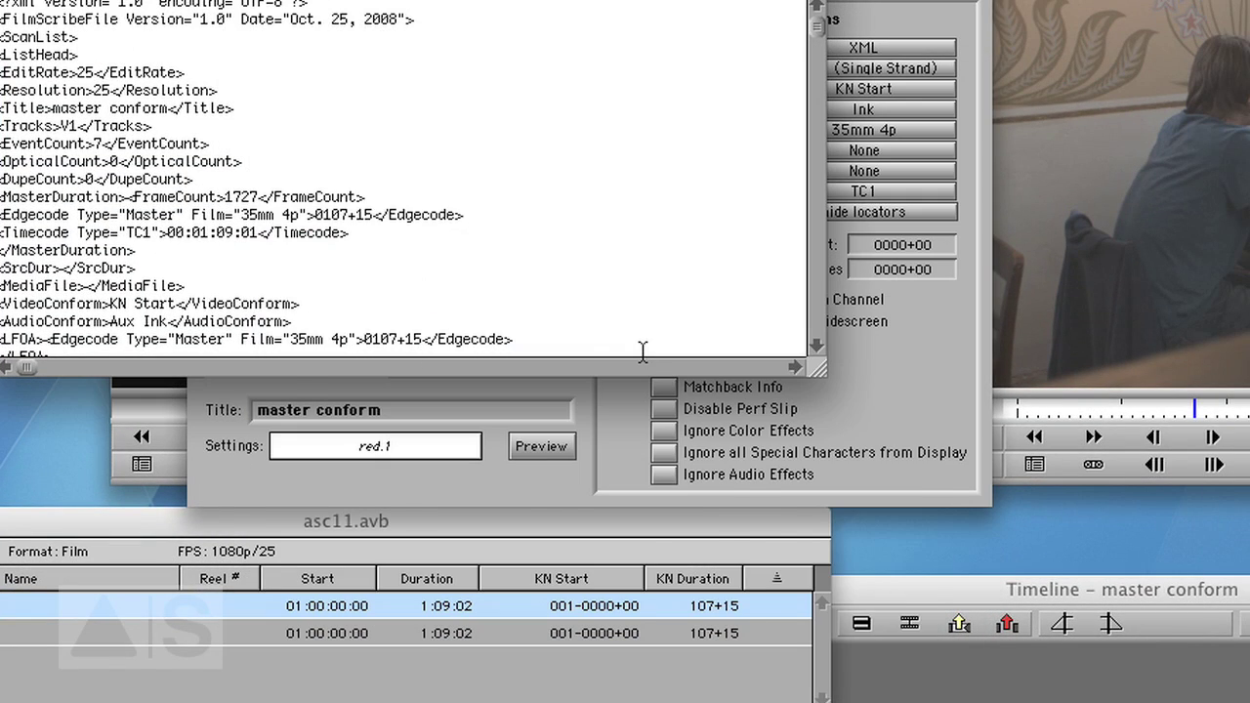
key(super+Tab)
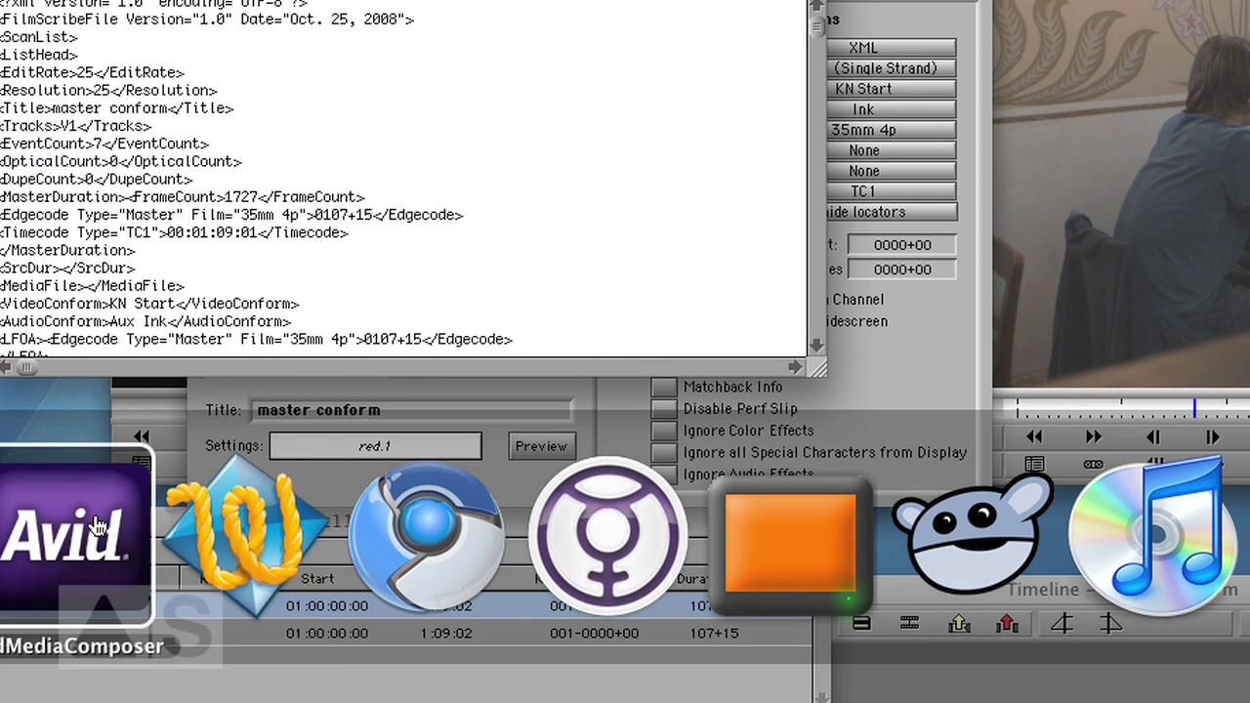
Start a Render RED footage job reading Avid Filmscribe XML from asc11/master conform.xml.
click(986, 517)
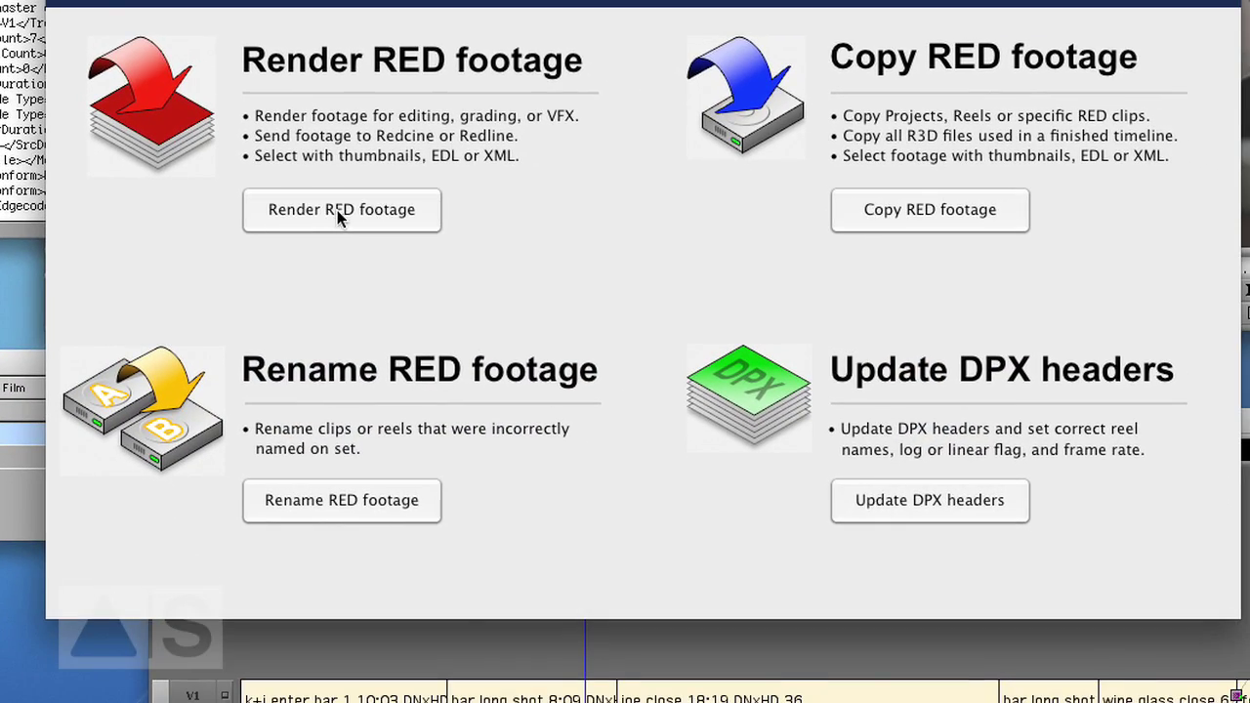
click(336, 211)
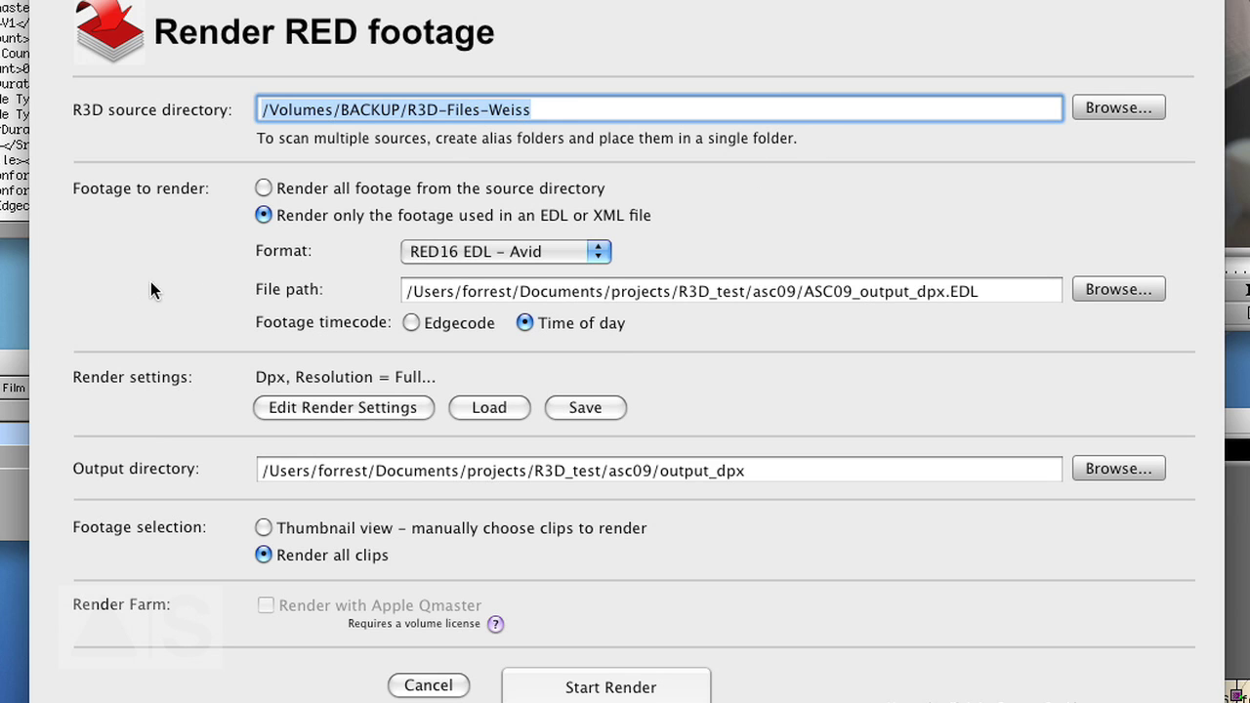
click(508, 248)
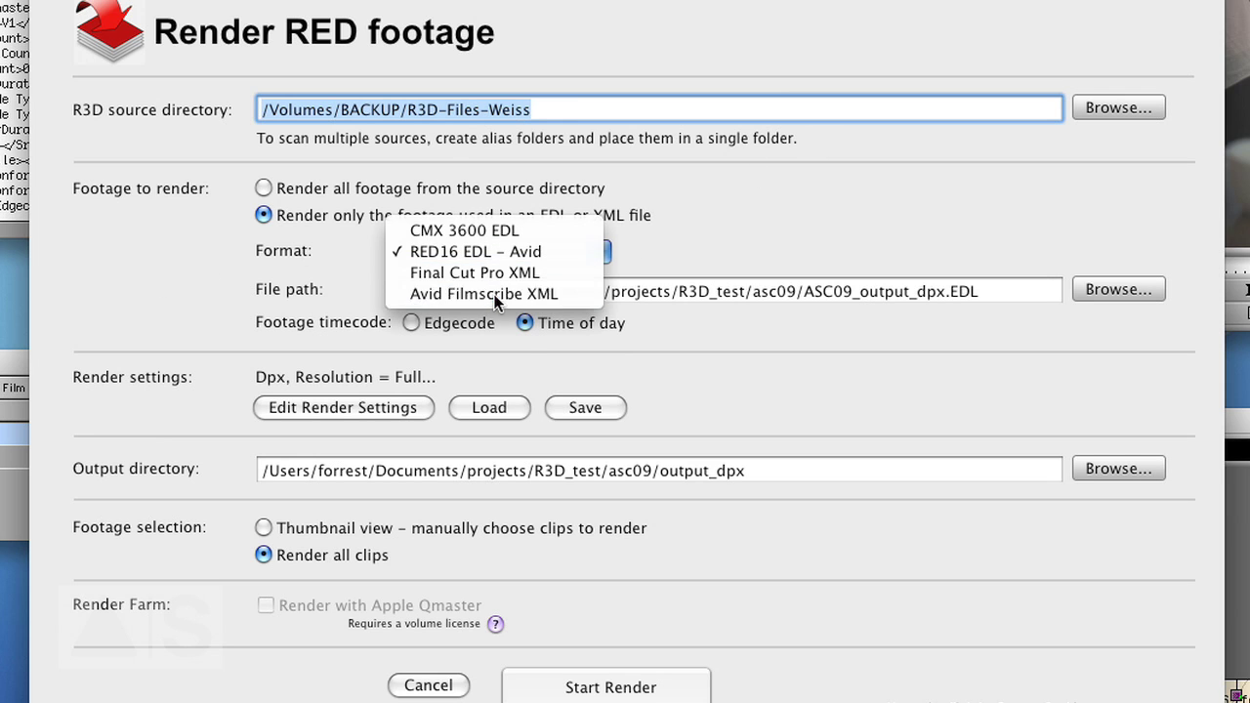
click(494, 293)
click(1134, 289)
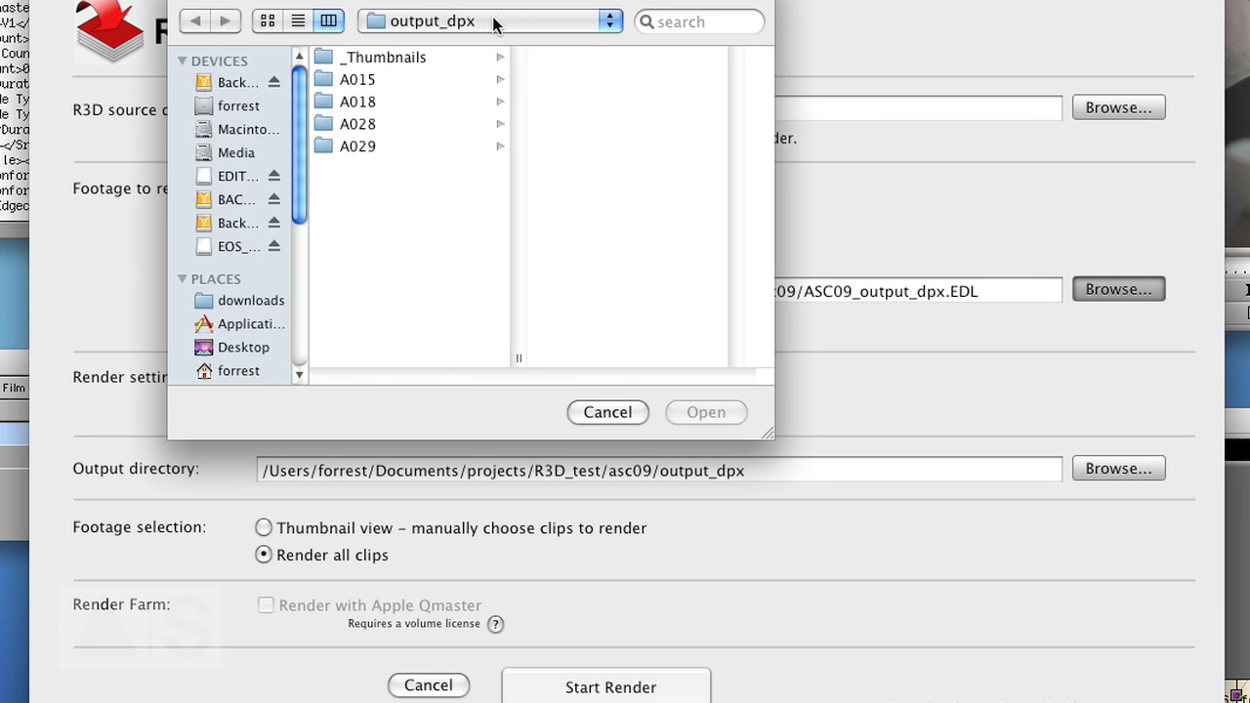
drag(502, 22, 525, 145)
click(655, 58)
click(654, 411)
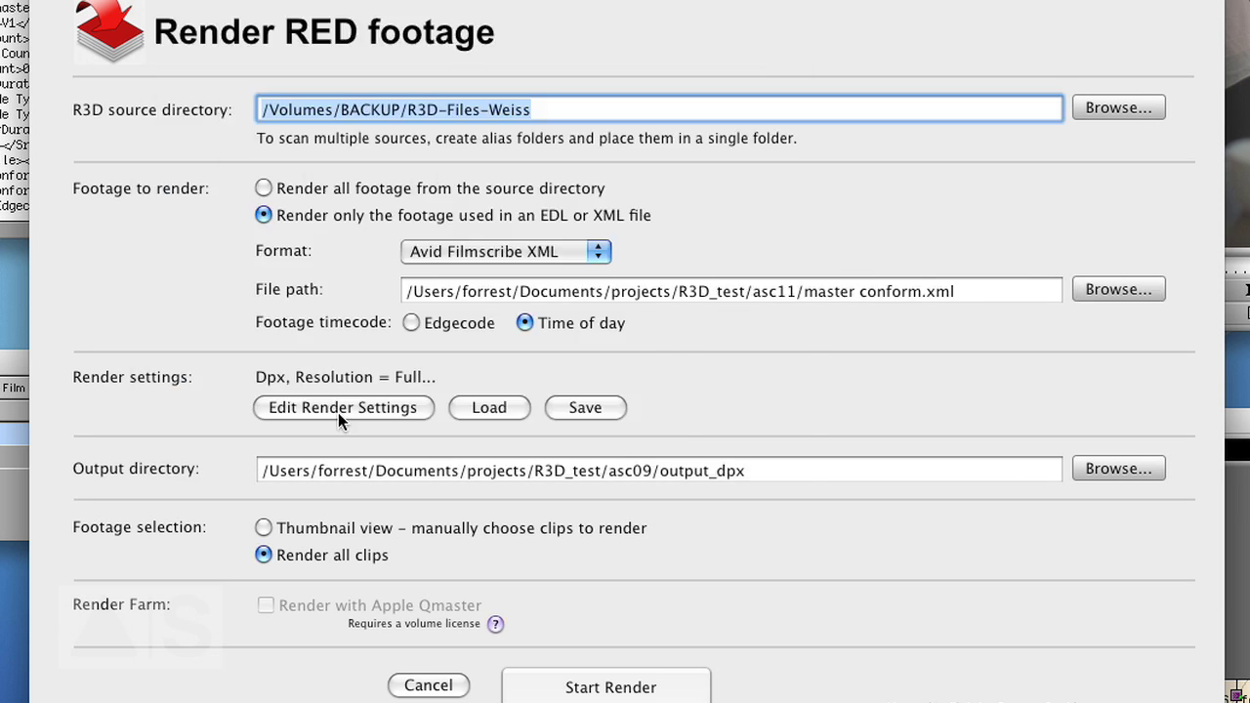
Set the render output to QuickTime with the Uncompressed 4:2:2 10bit codec.
click(372, 415)
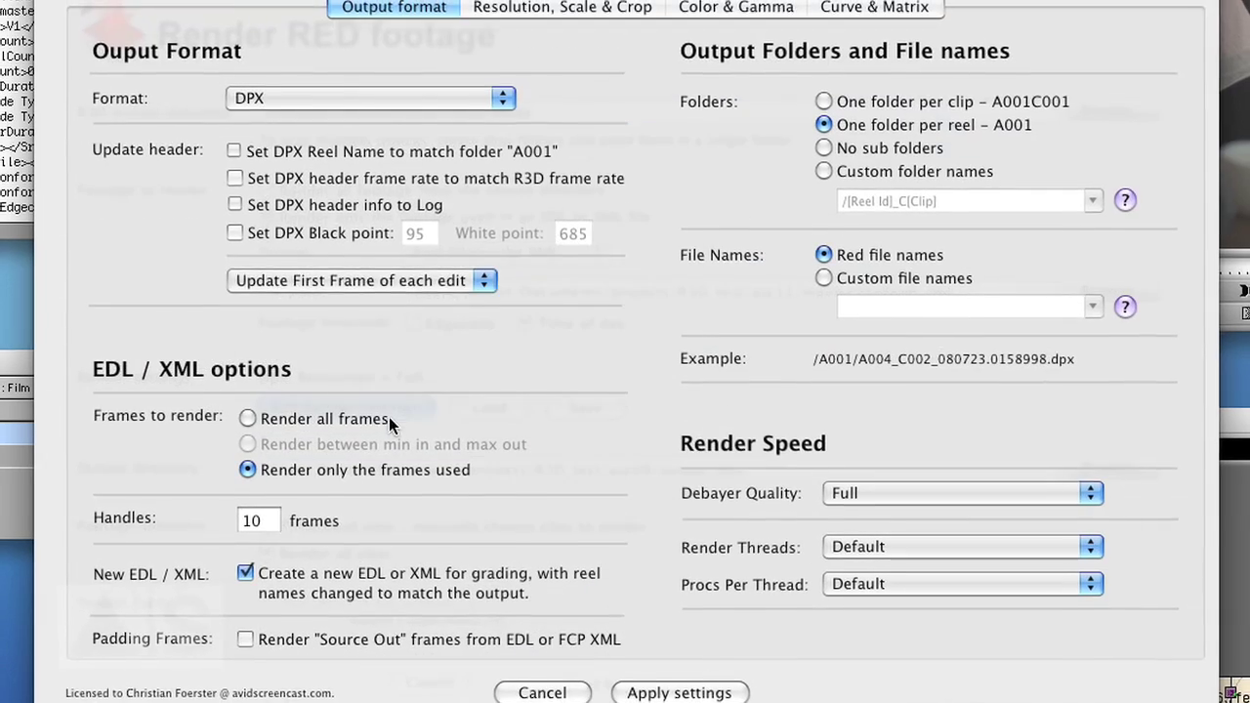
click(362, 113)
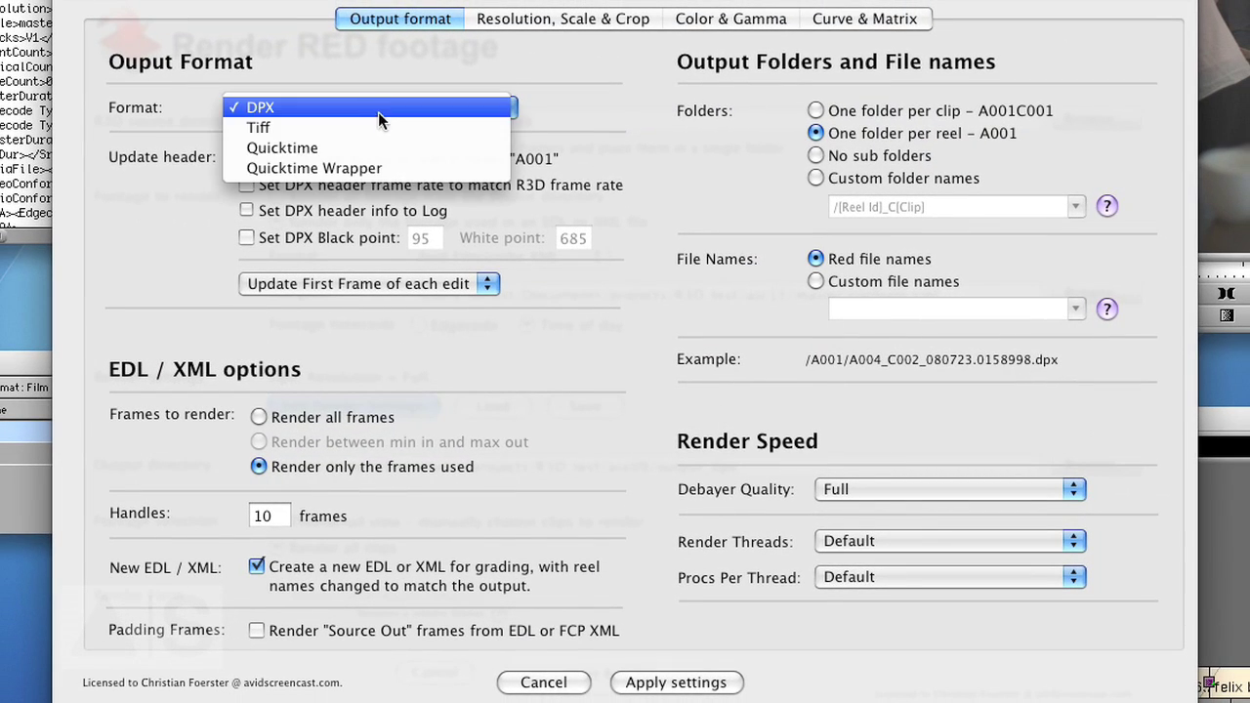
click(337, 146)
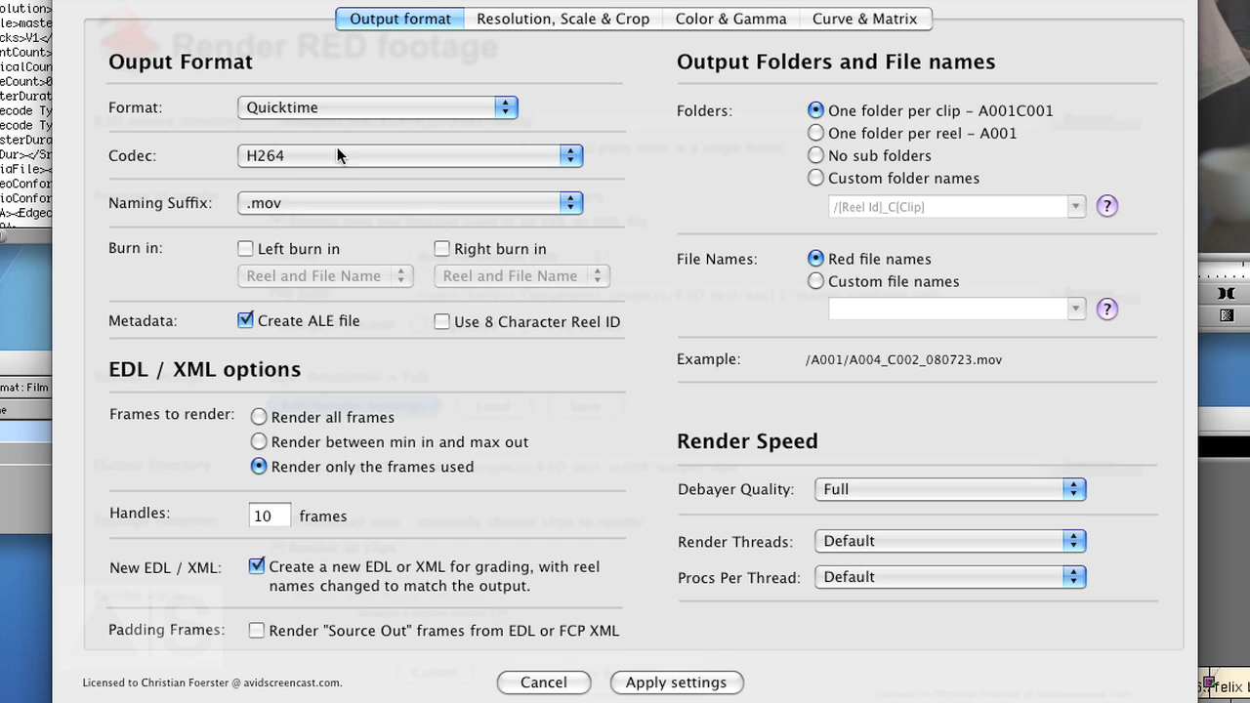
click(430, 145)
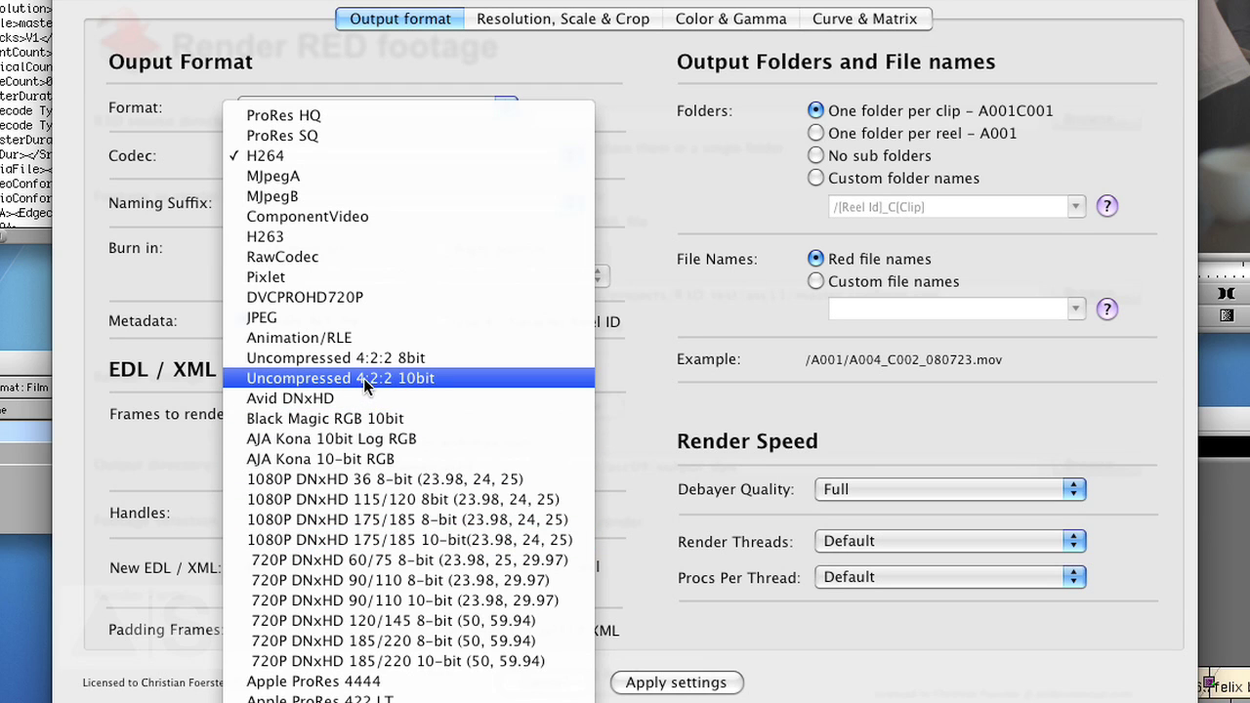
click(400, 378)
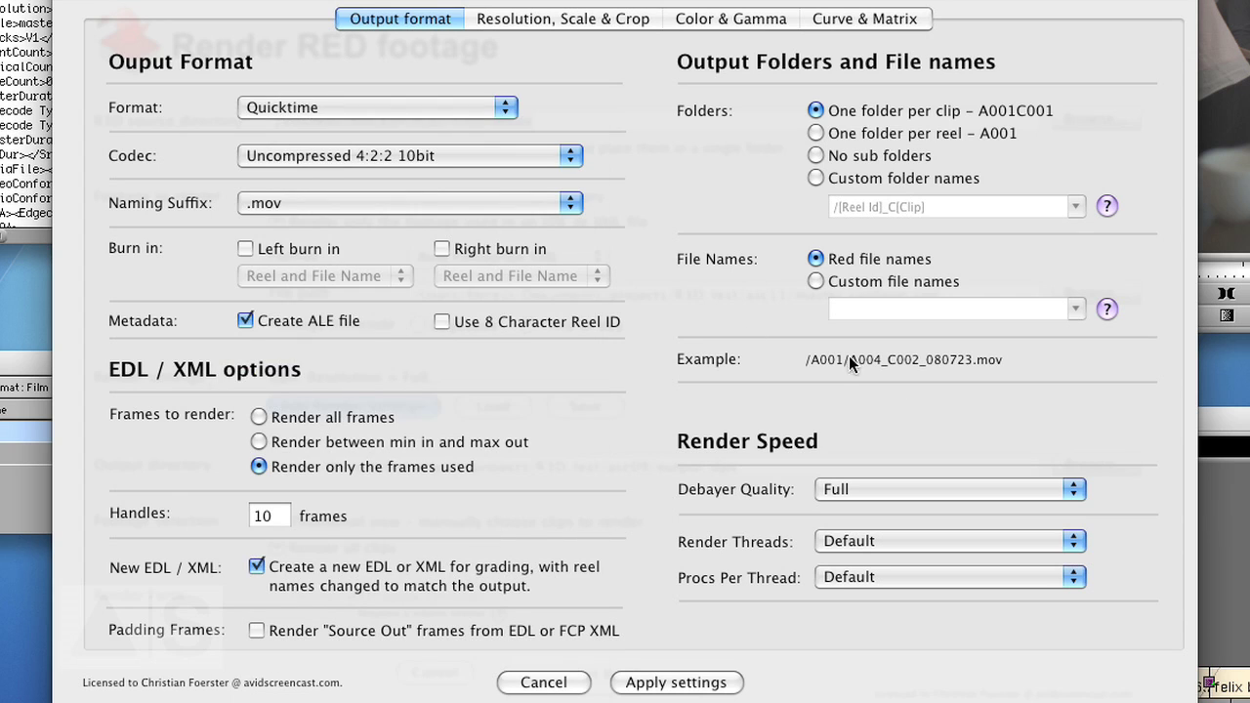
Turn on output scaling and enter width 1920 and height 1080.
click(546, 24)
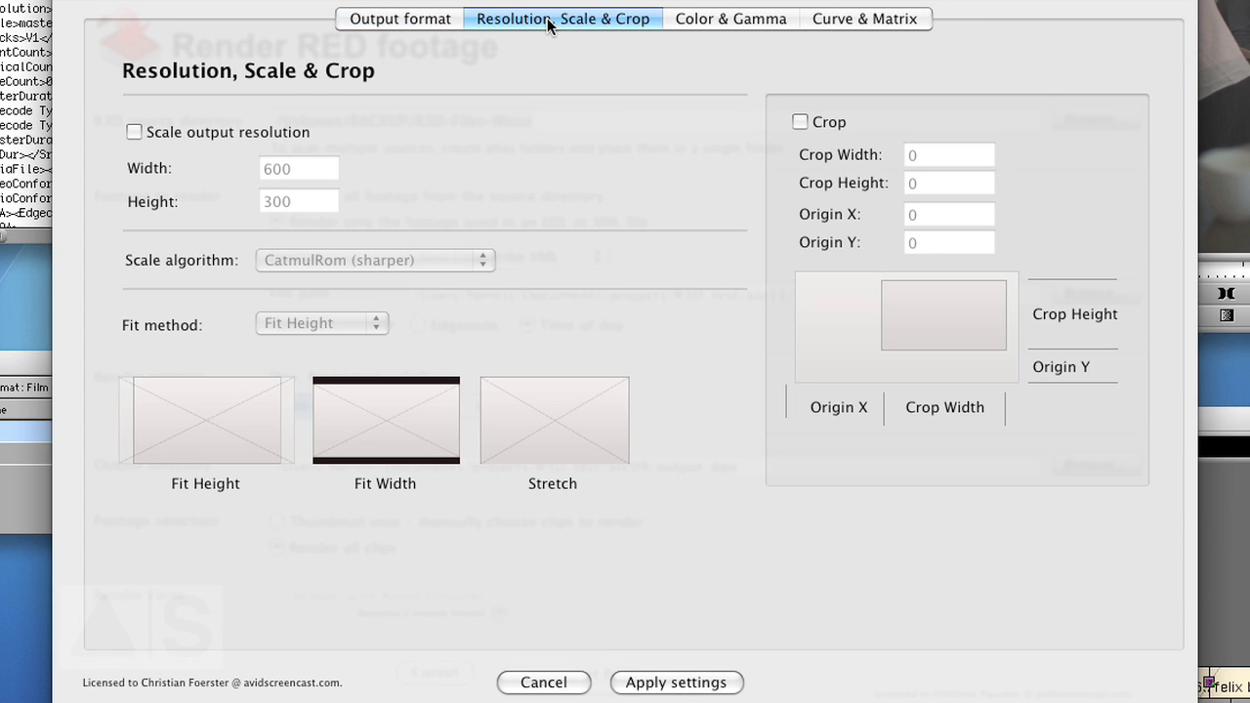
click(133, 134)
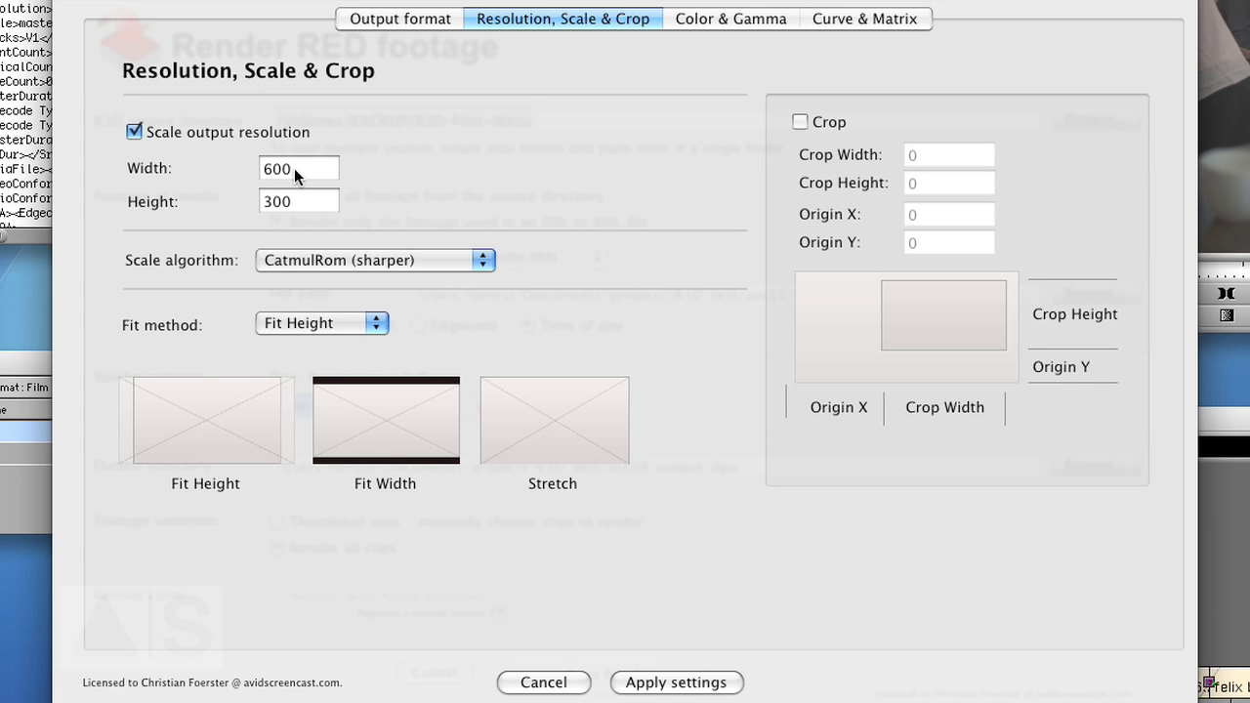
double_click(292, 168)
key(BackSpace)
text(1920)
key(Tab)
text(1)
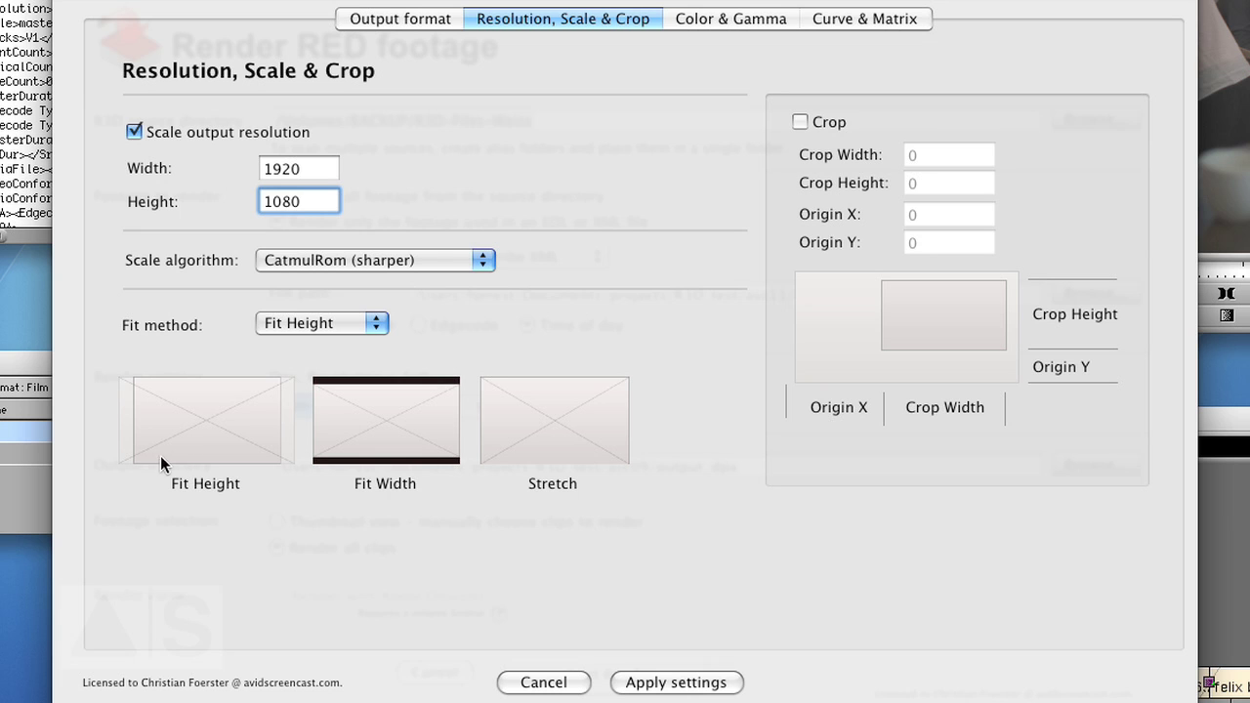
Review the colour/gamma and curve/matrix settings, then apply the render settings.
click(798, 26)
click(882, 23)
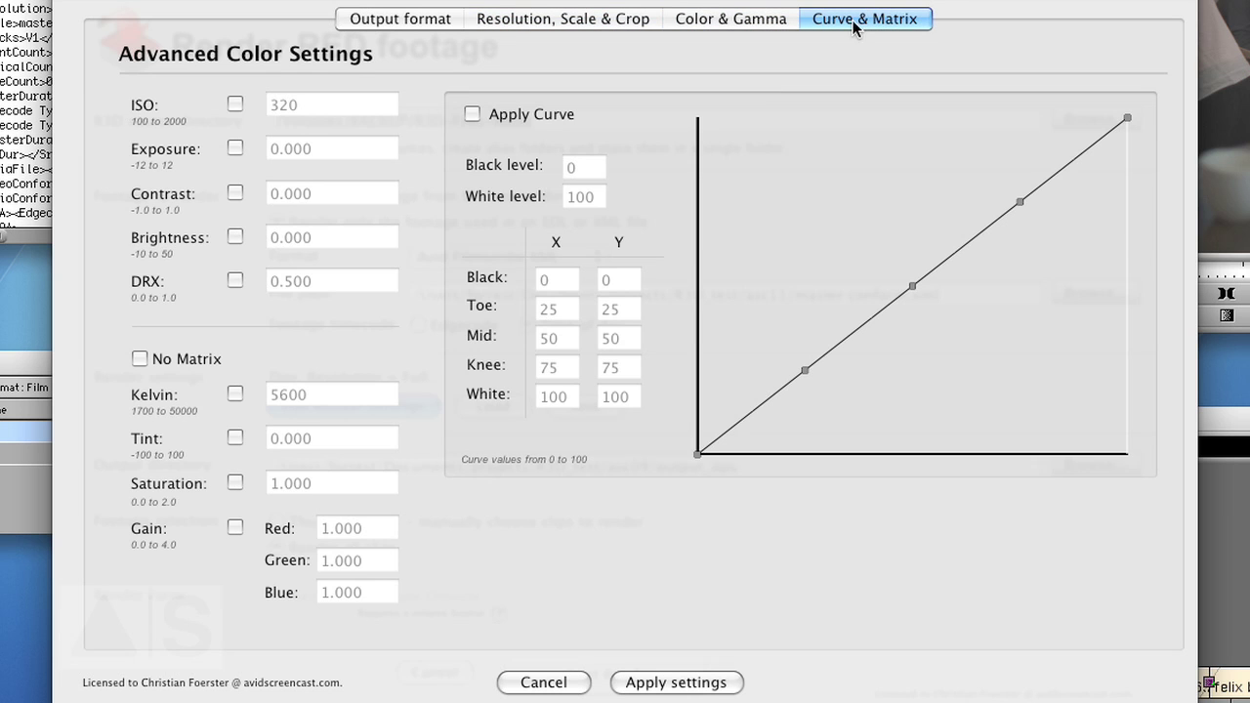
click(621, 24)
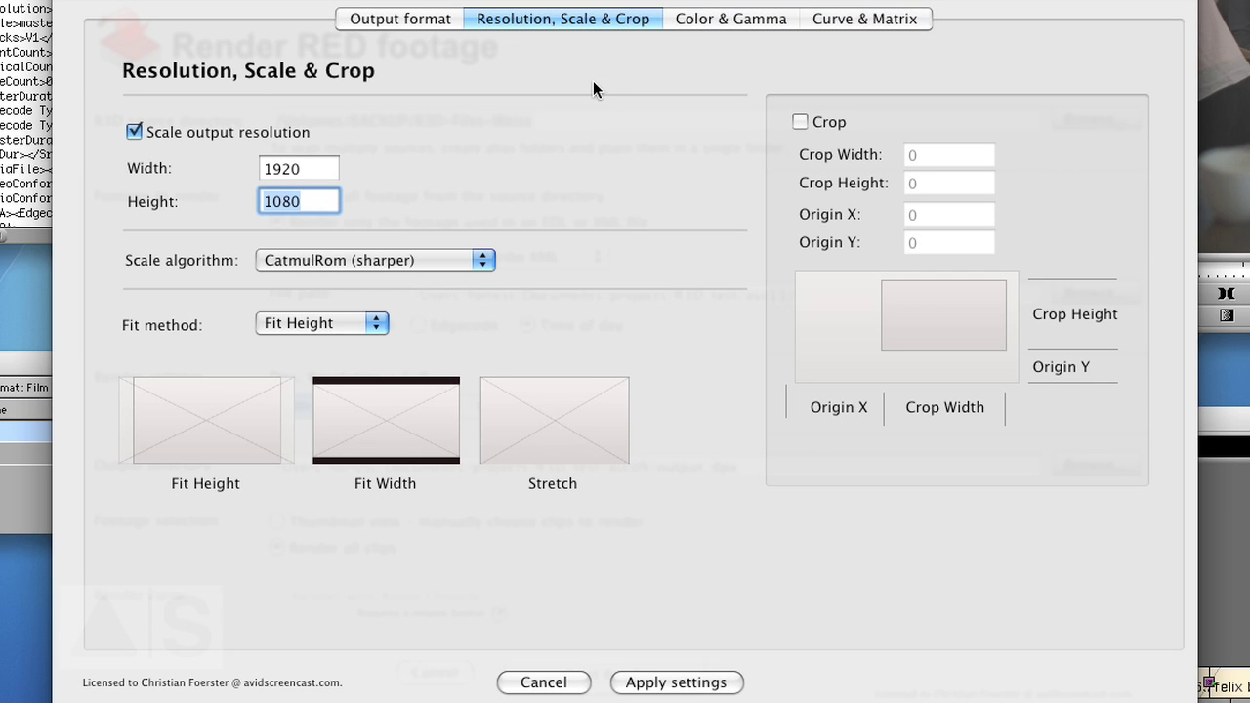
click(750, 18)
click(846, 19)
click(630, 22)
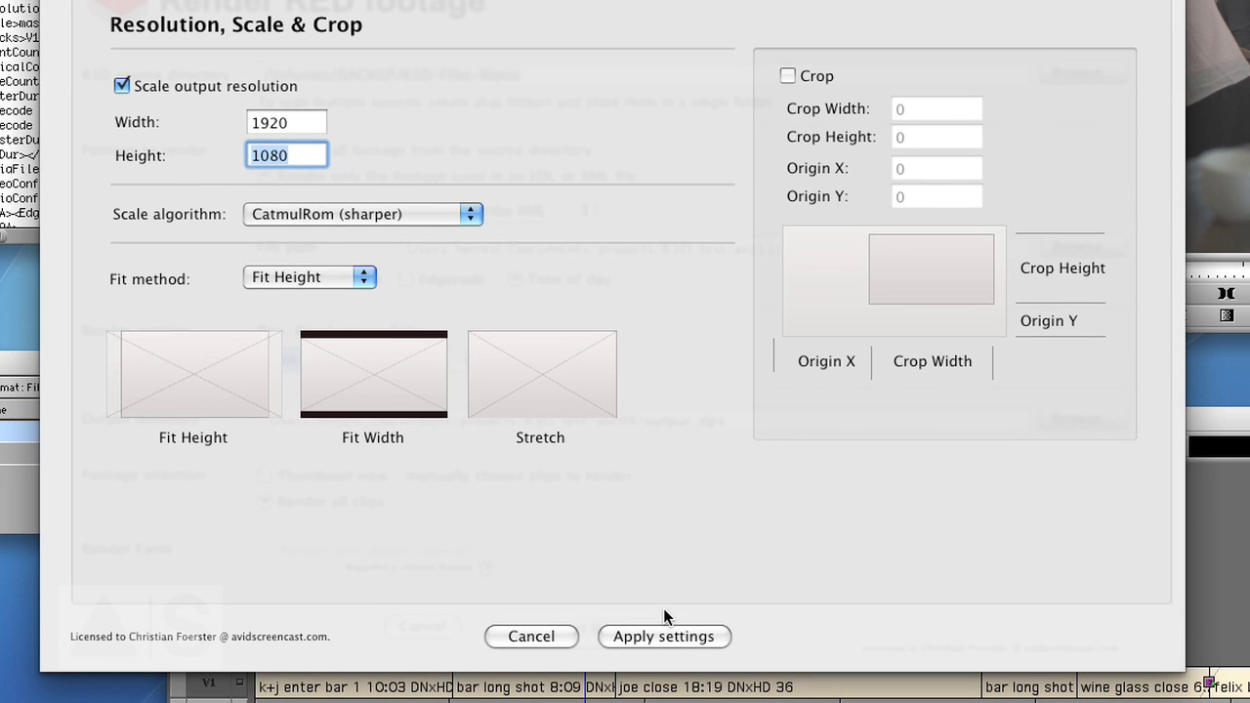
click(656, 634)
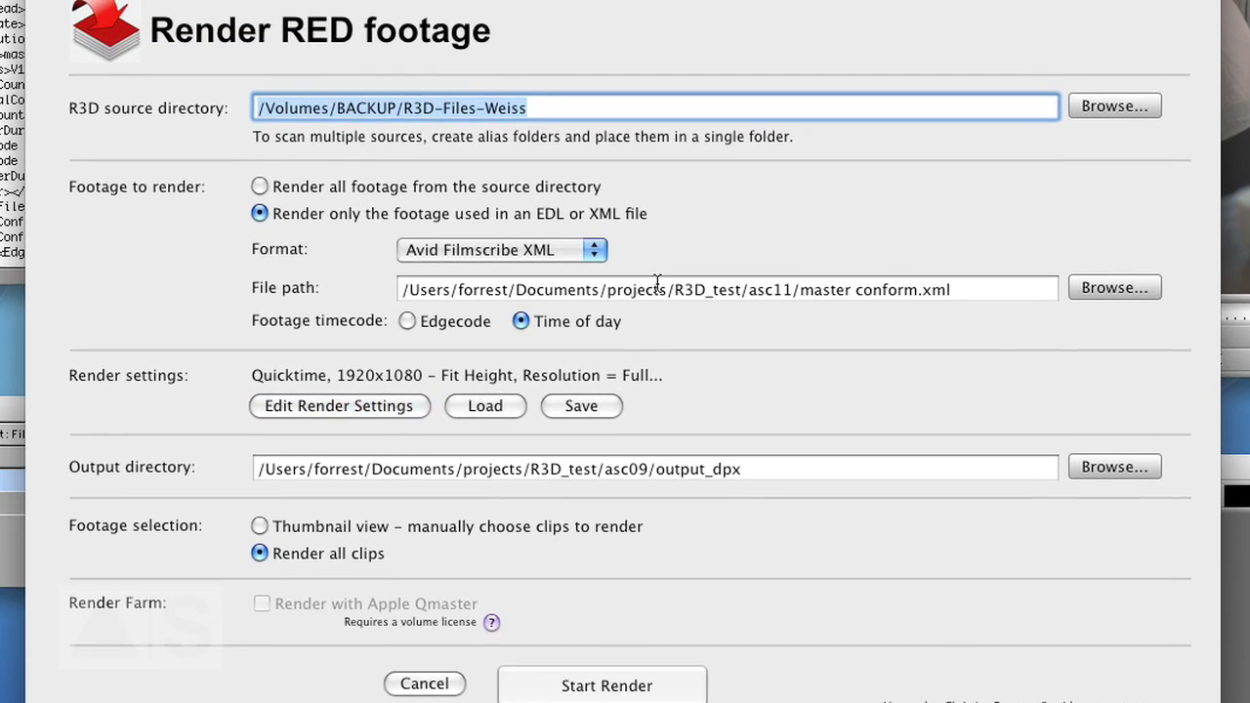
Set the output directory to OUTPUT_HD, render all 7 clips, and close the report.
click(1114, 468)
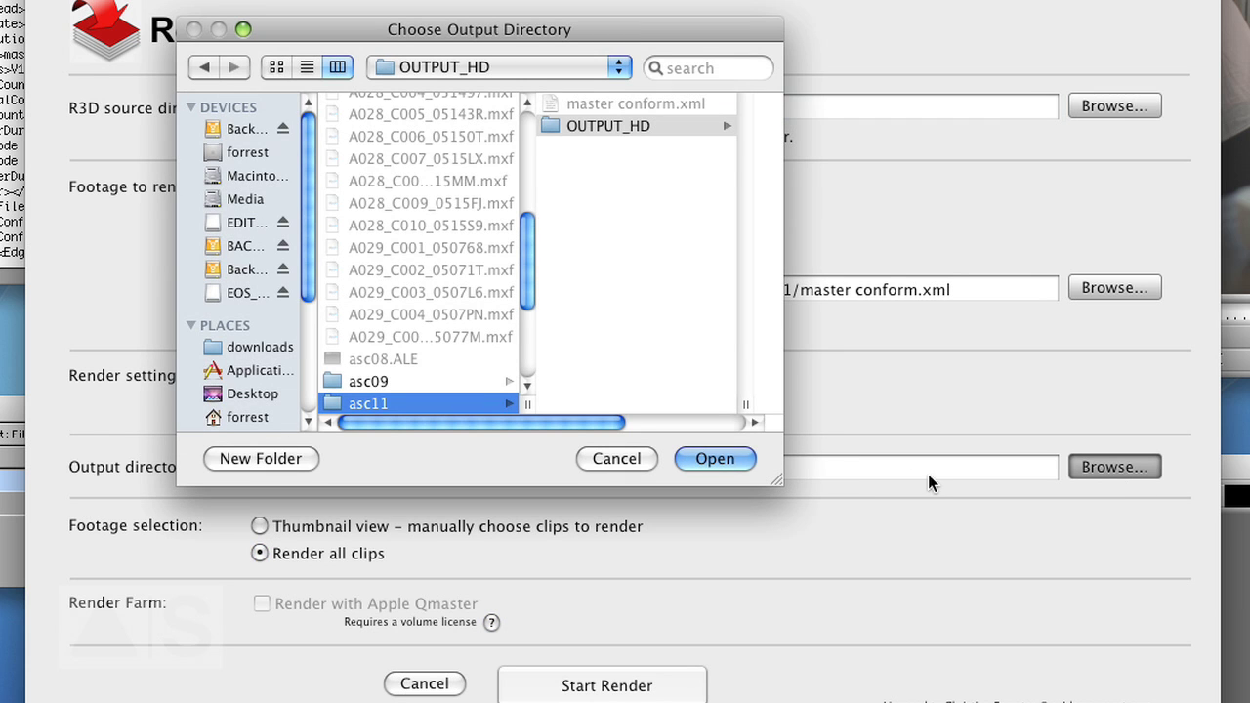
click(713, 459)
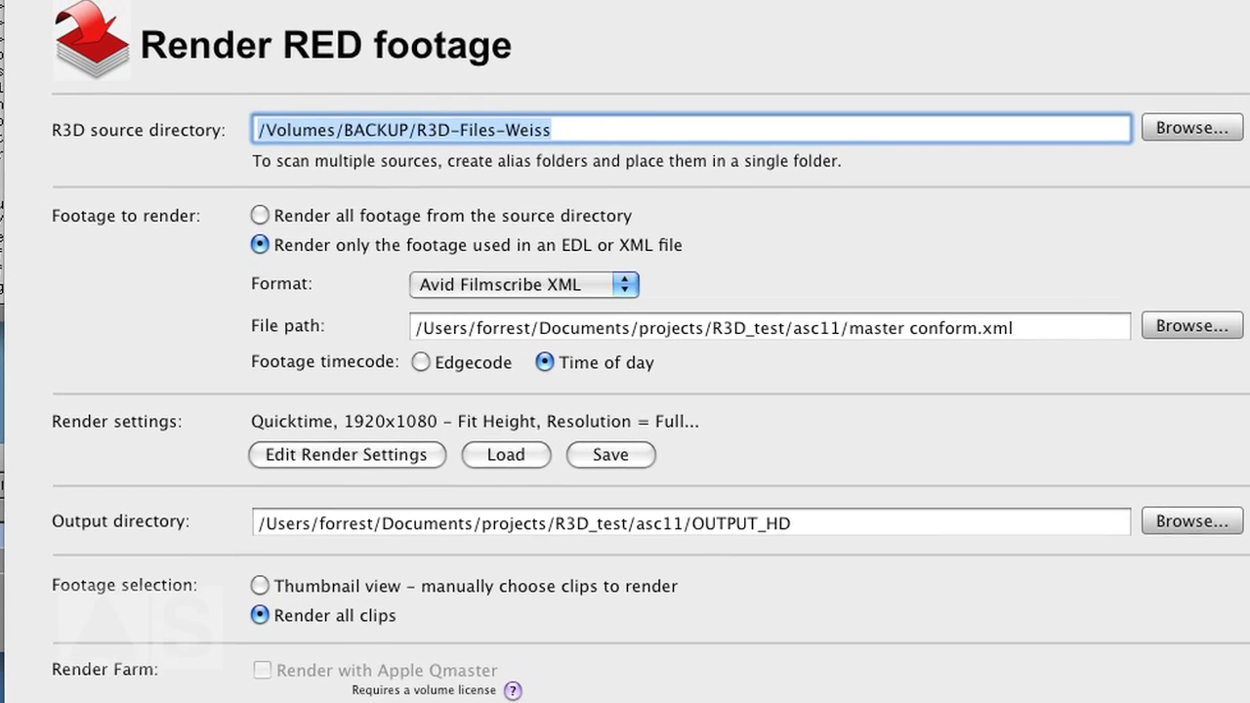
click(576, 689)
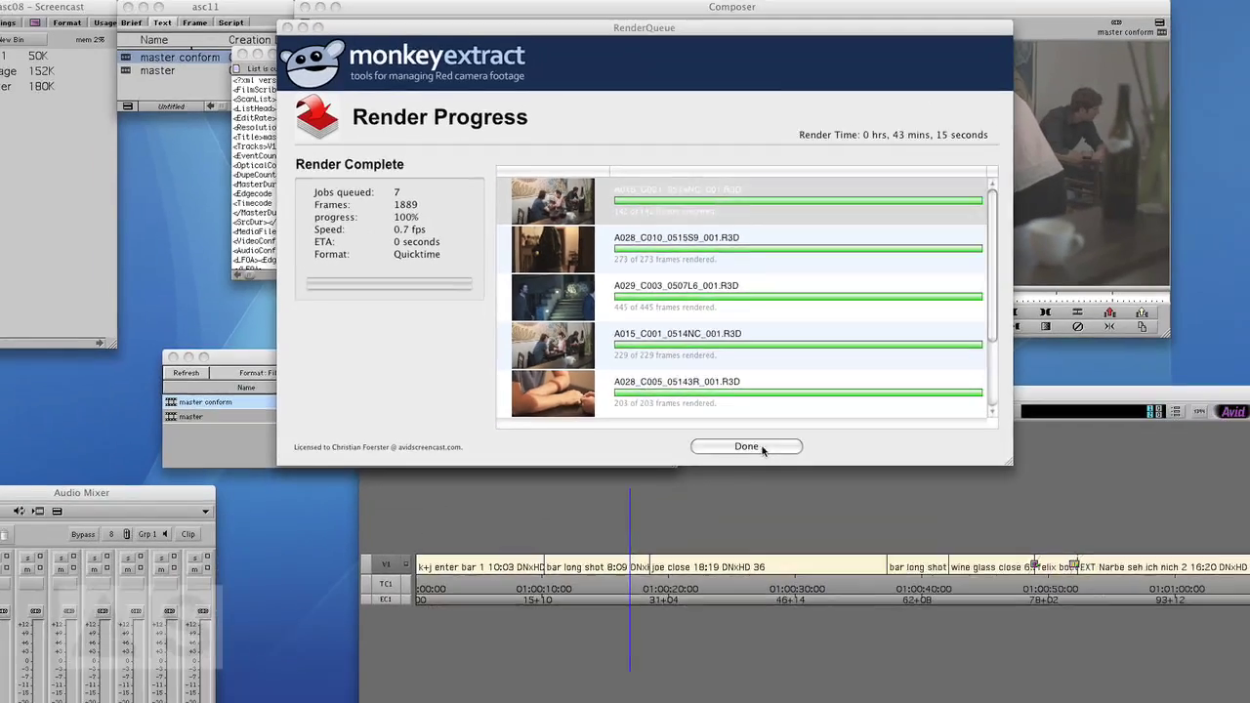
click(869, 667)
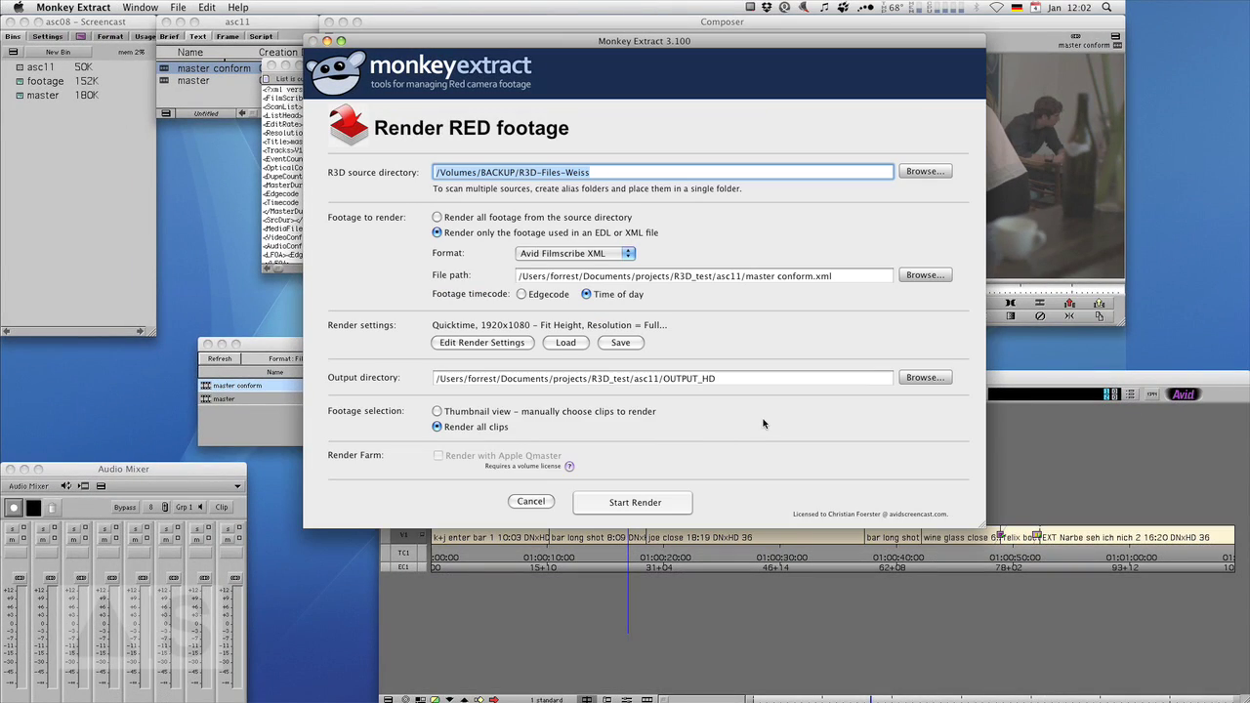
Close Monkey Extract and launch MetaCheater via the launcher.
click(326, 40)
key(ctrl+space)
text(MET)
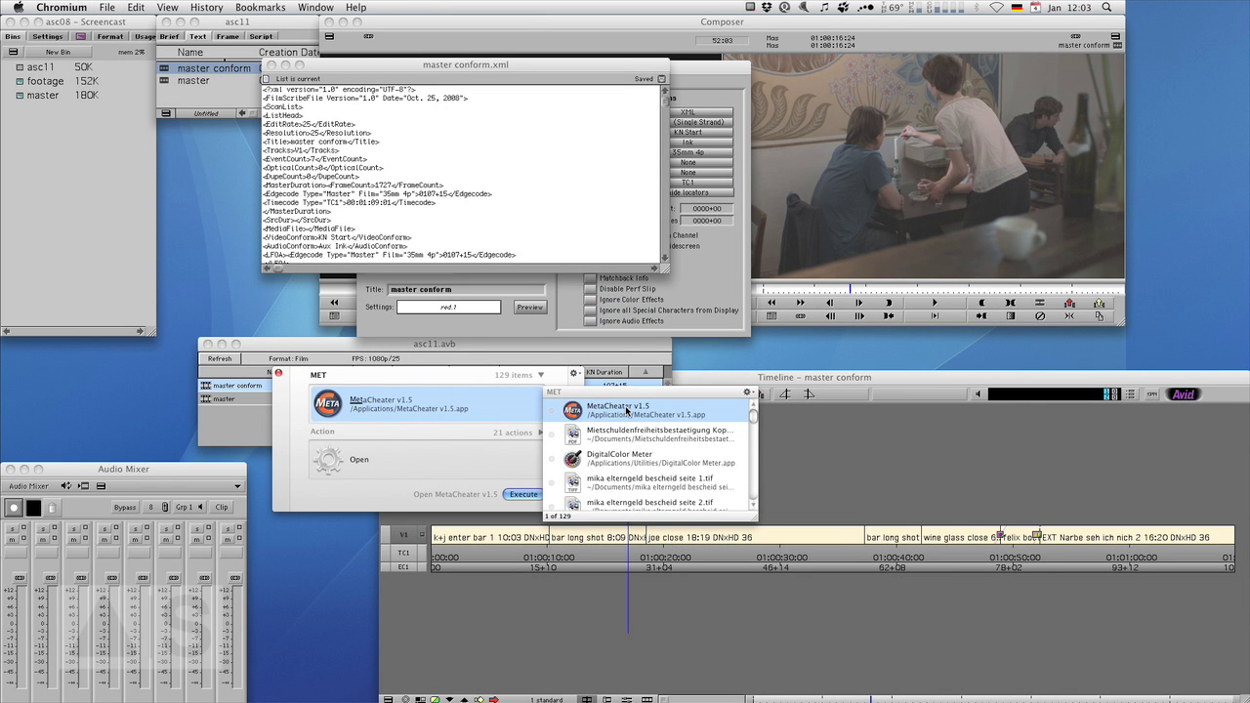
key(Return)
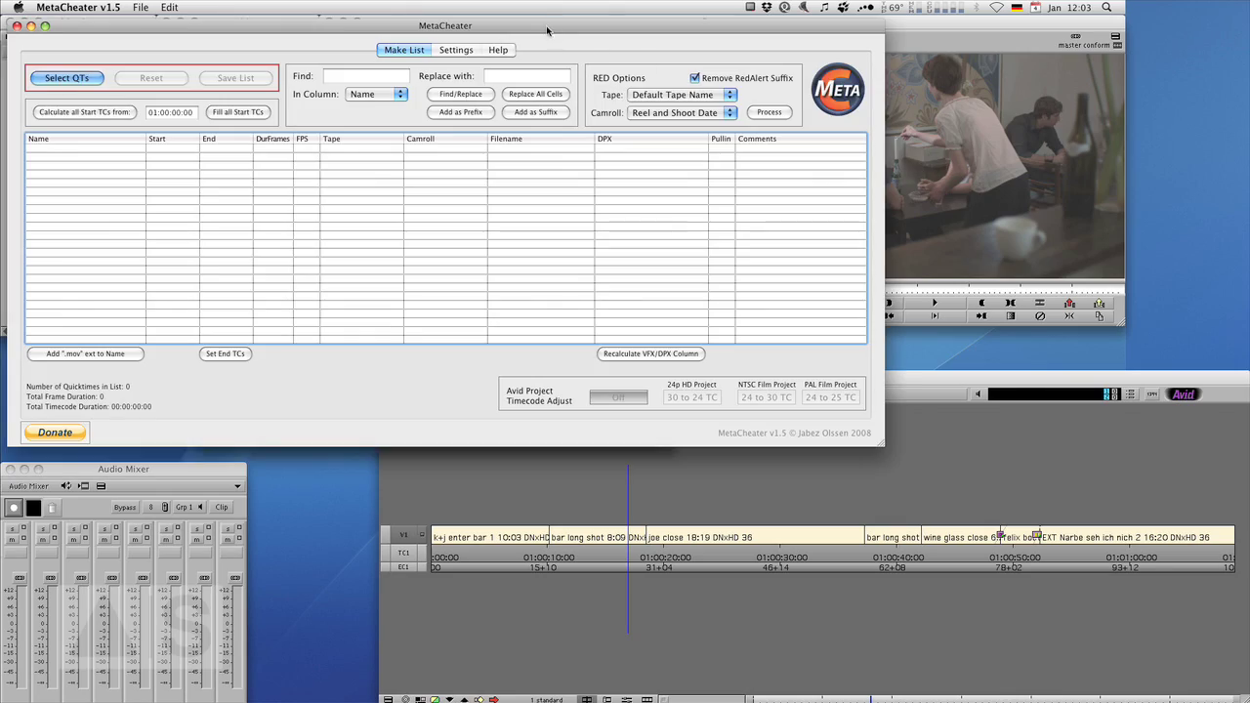
drag(546, 25, 700, 48)
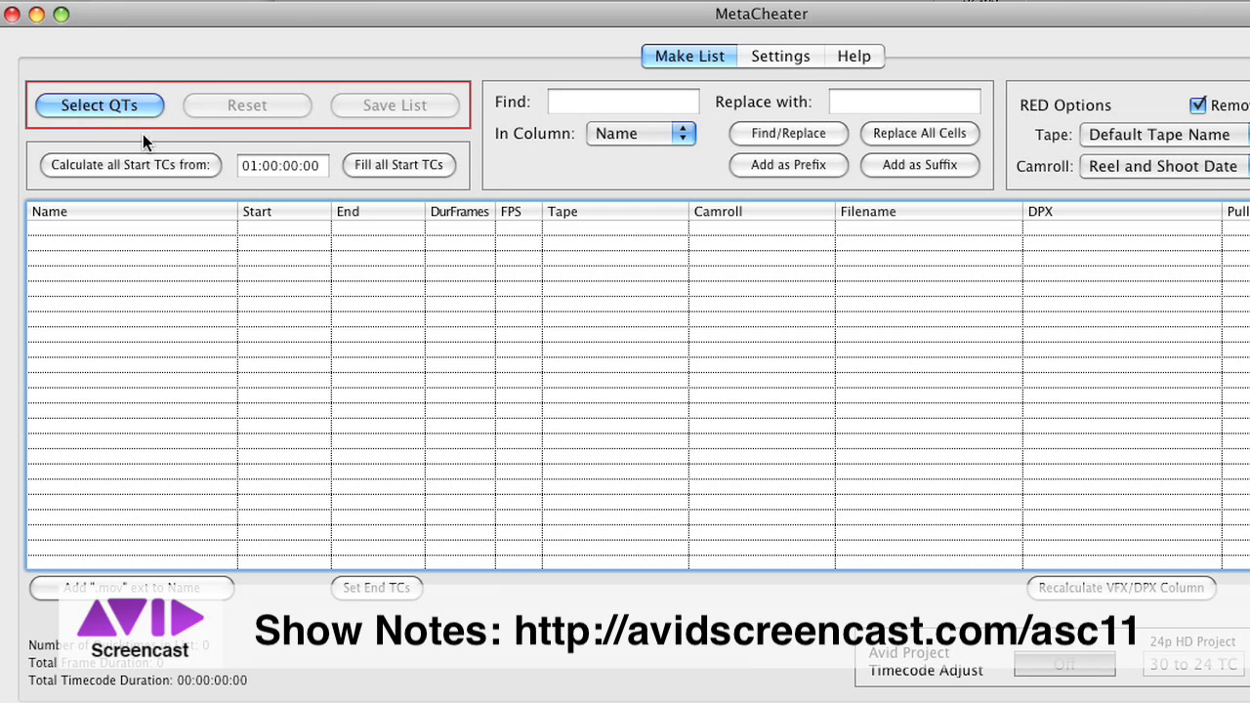
Select the seven rendered .mov files in OUTPUT_HD and load them into the list.
click(117, 107)
scroll(711, 361, down, 1)
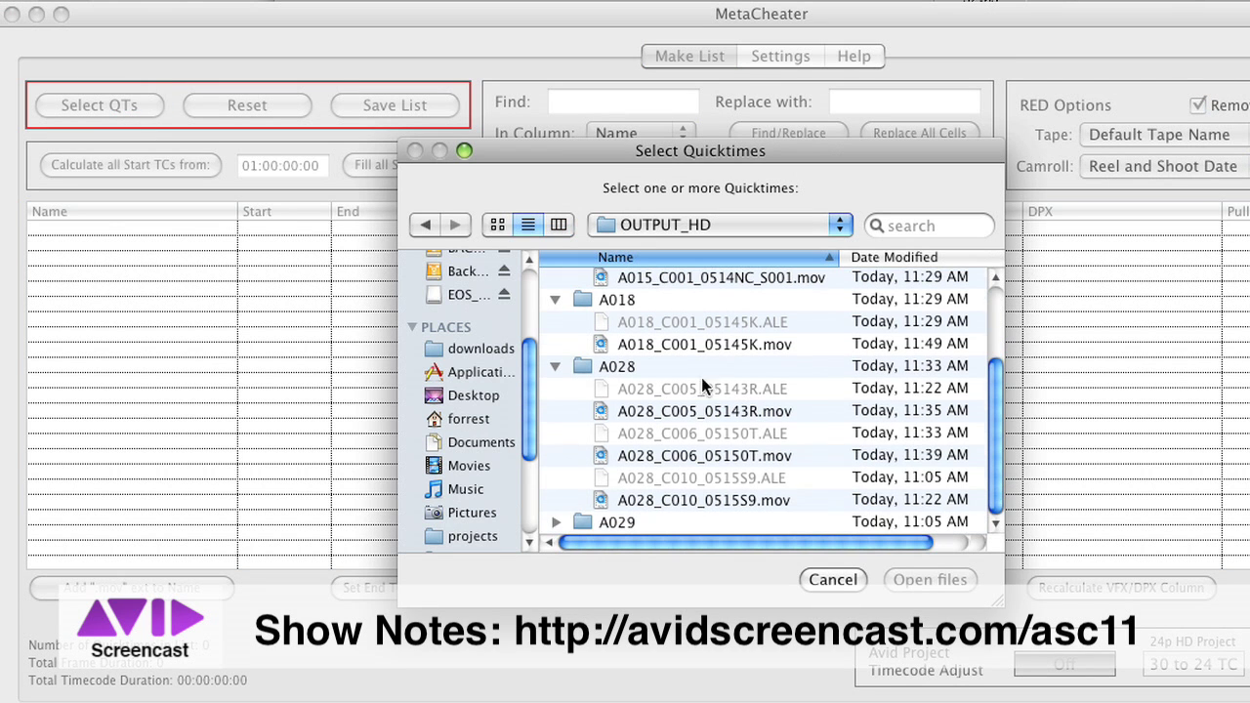
click(555, 522)
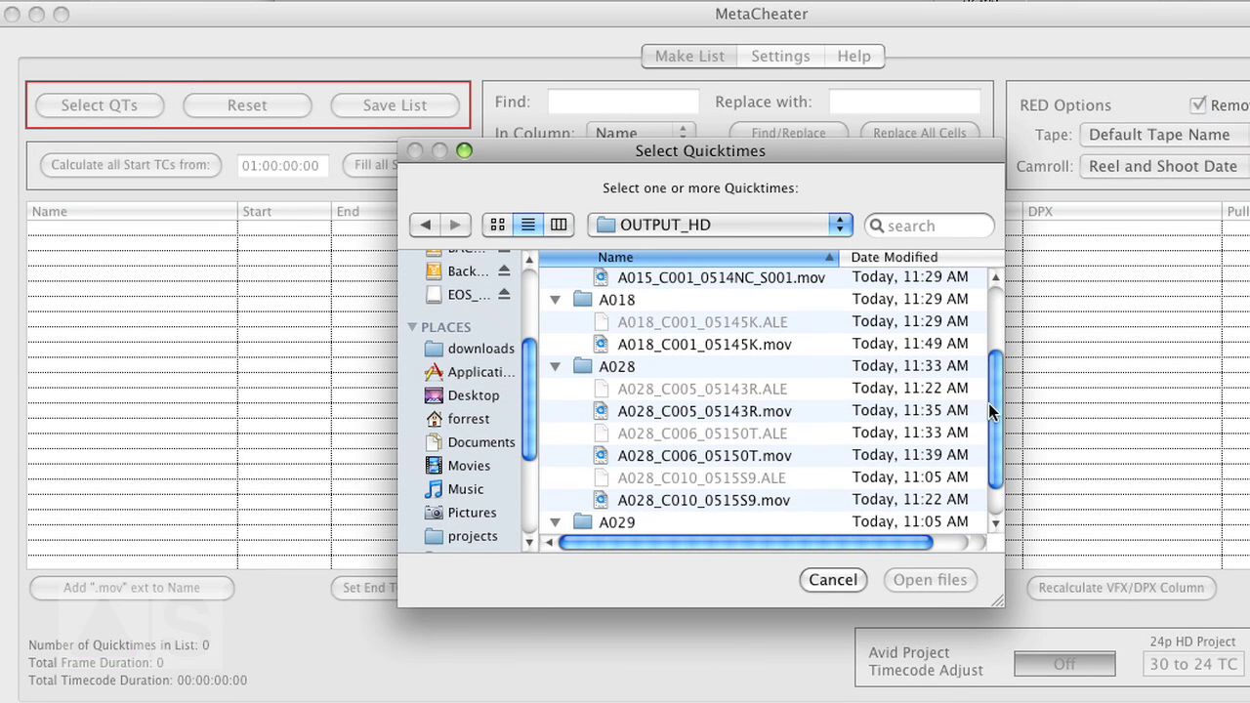
scroll(996, 414, up, 3)
click(793, 347)
shift+click(798, 390)
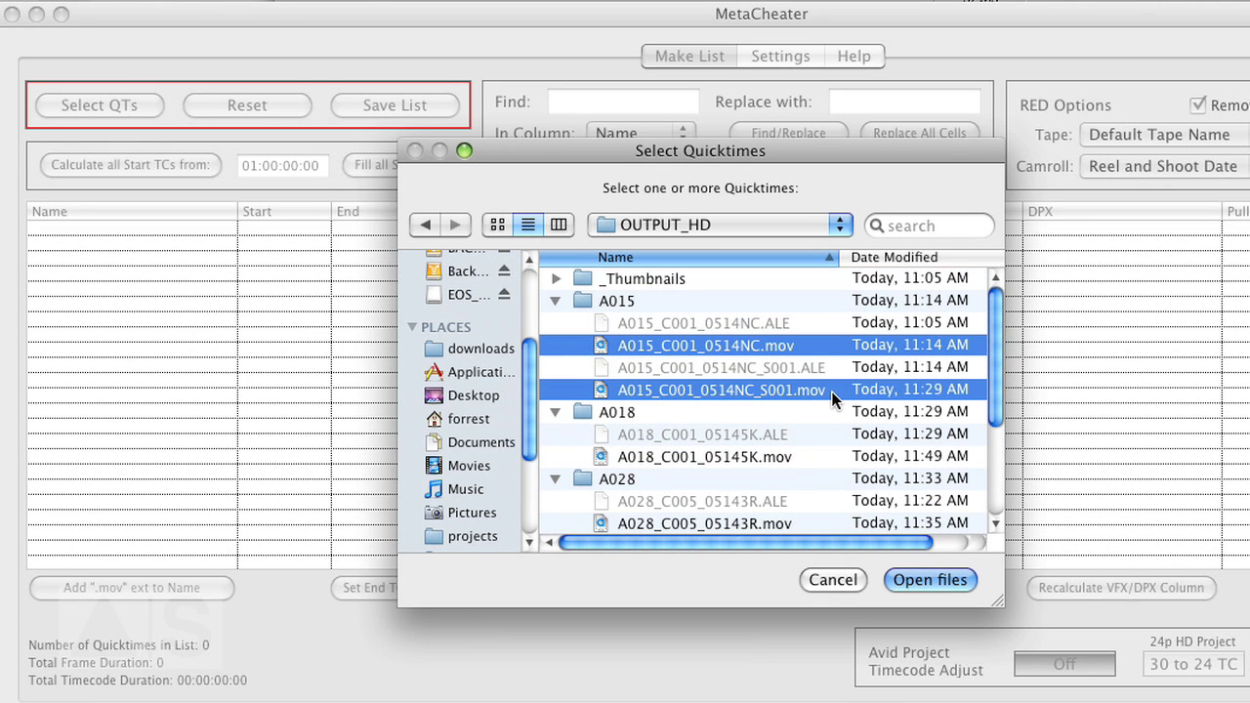
key(super+a)
drag(992, 343, 983, 476)
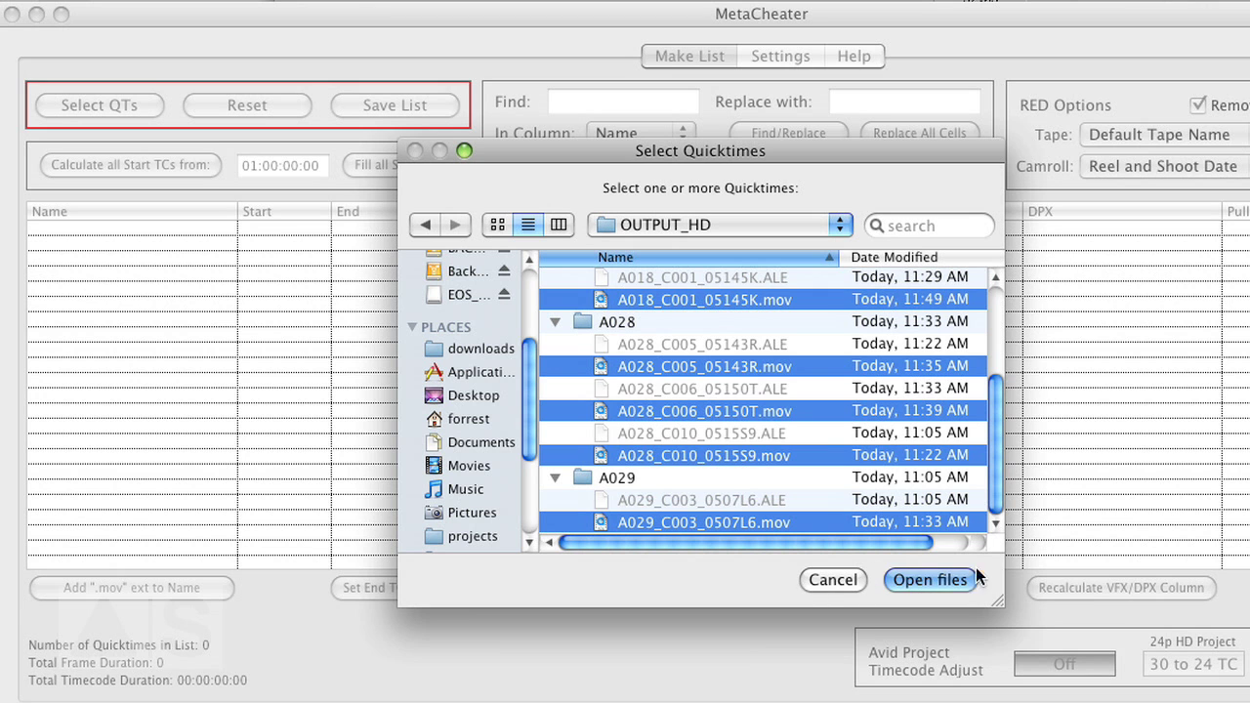
click(930, 578)
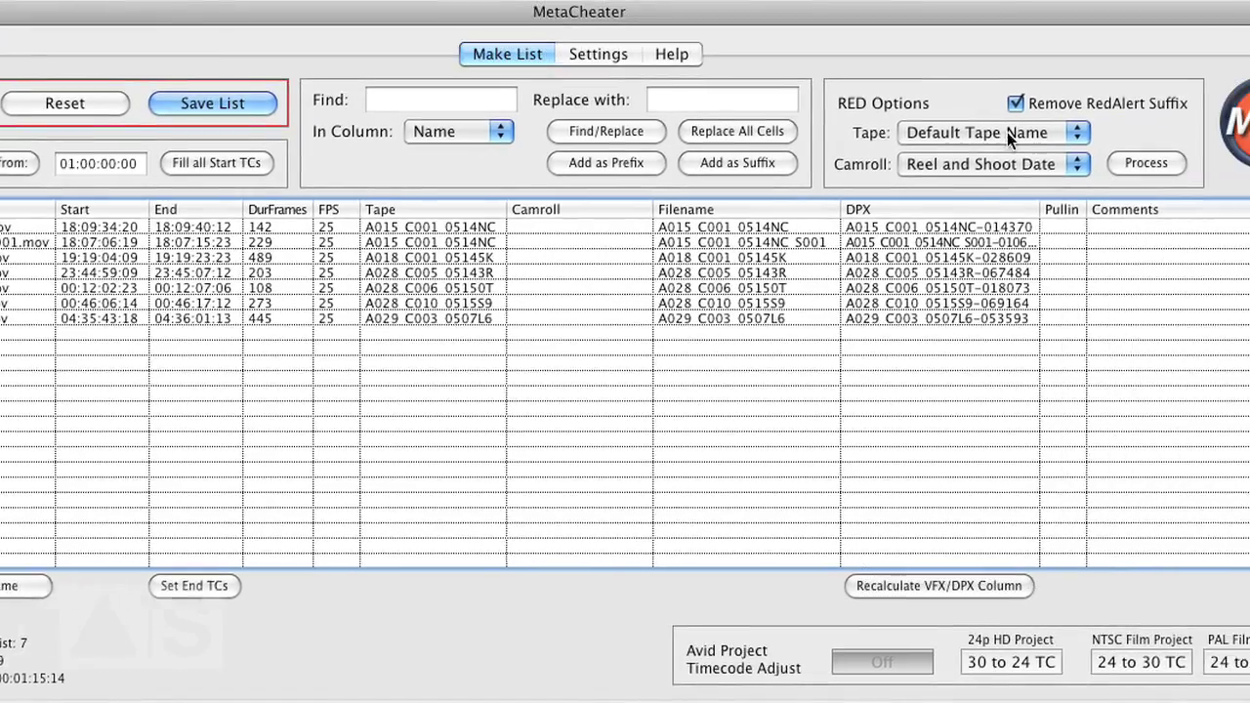
Take tape names from R3D filenames at 25 fps and fill the Camroll column.
click(1203, 136)
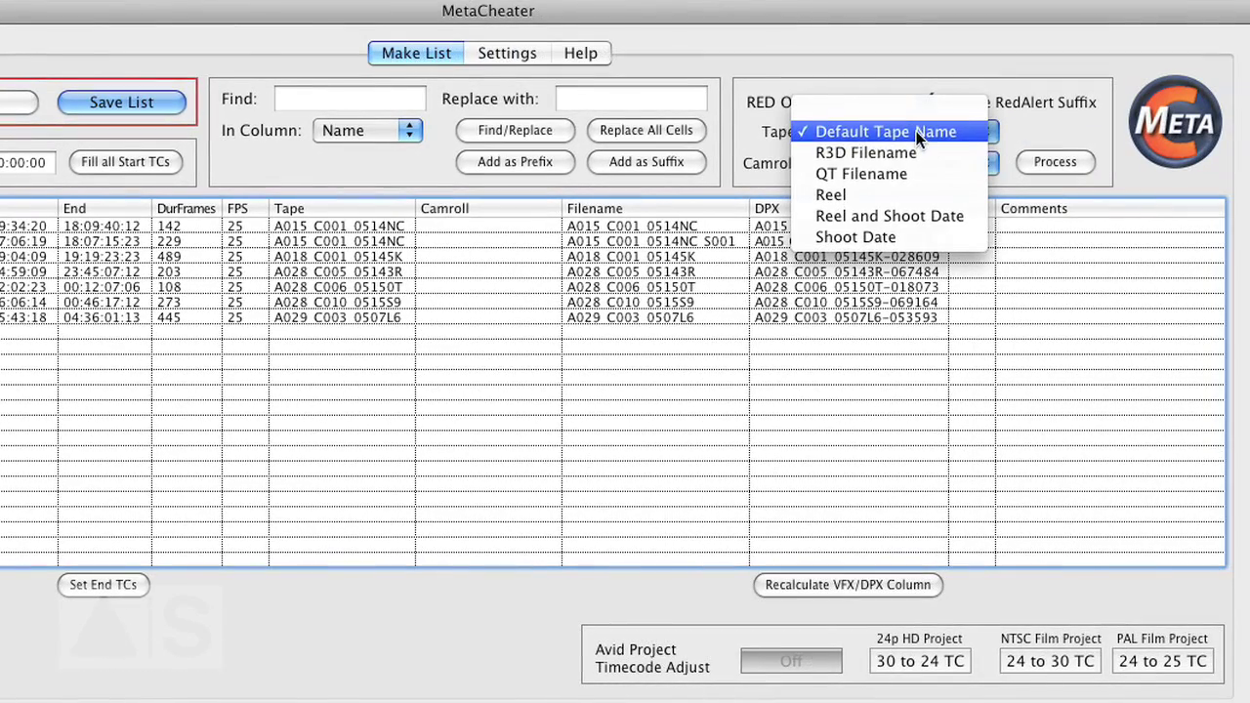
click(894, 156)
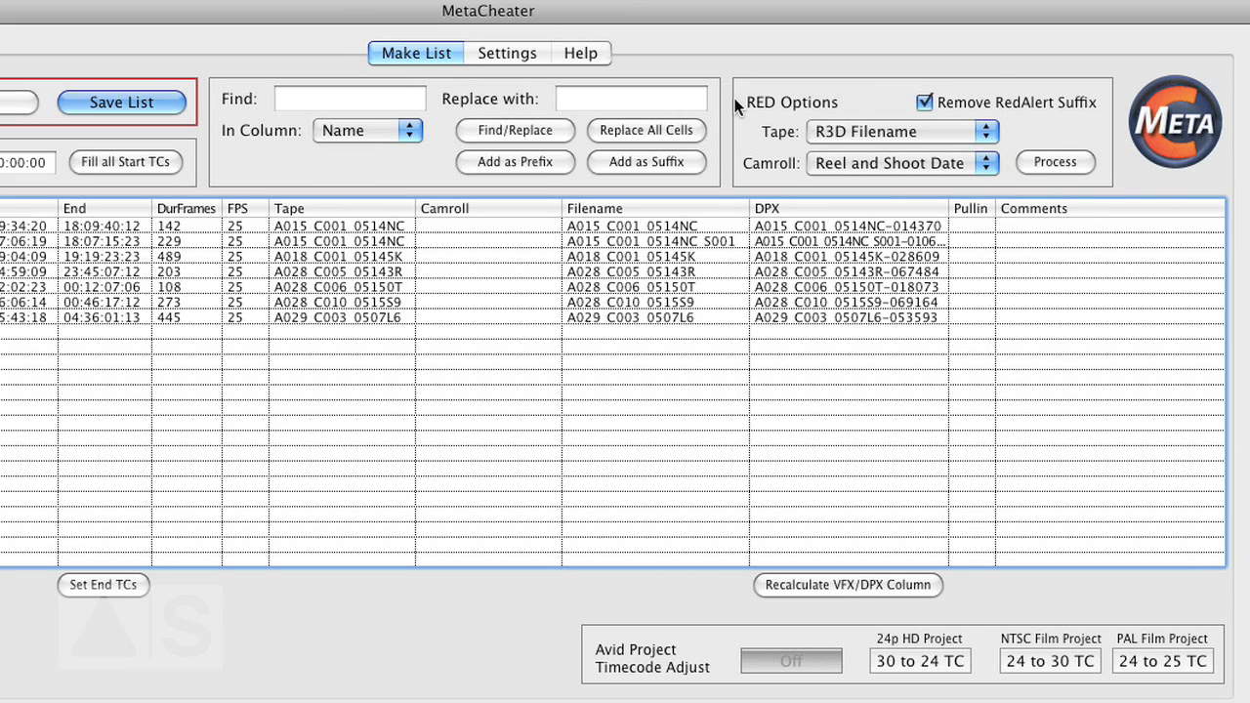
click(500, 57)
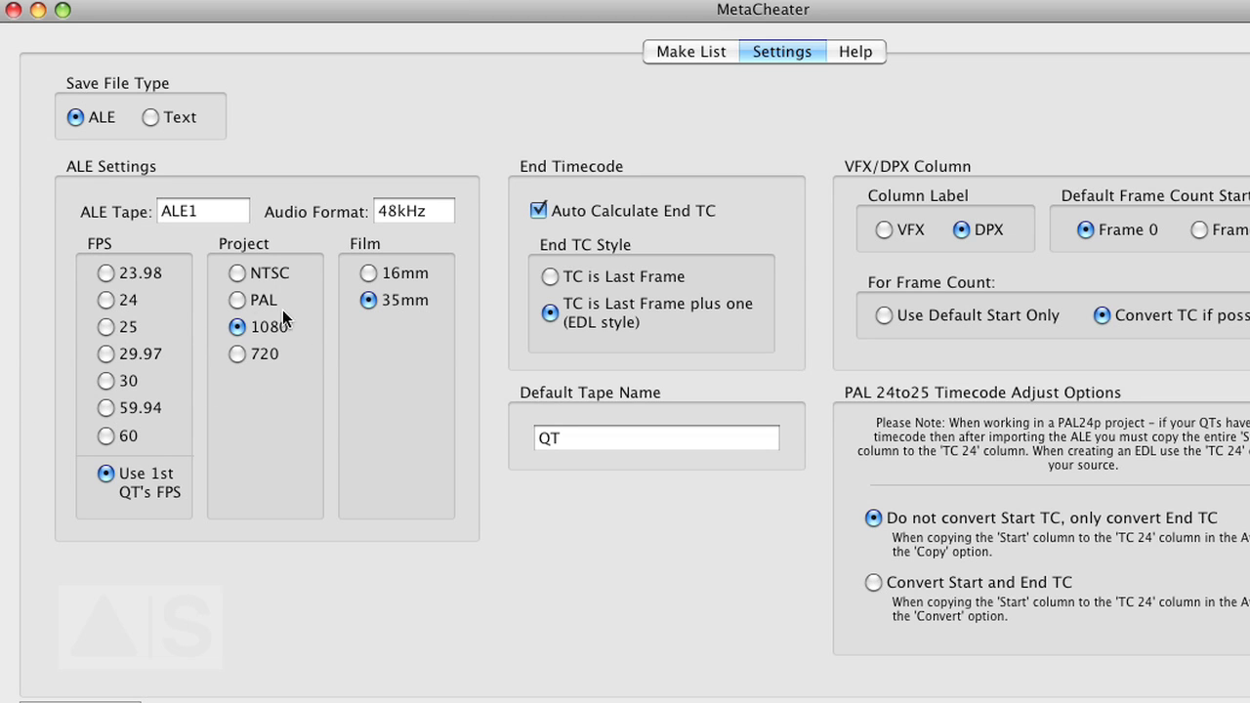
click(101, 329)
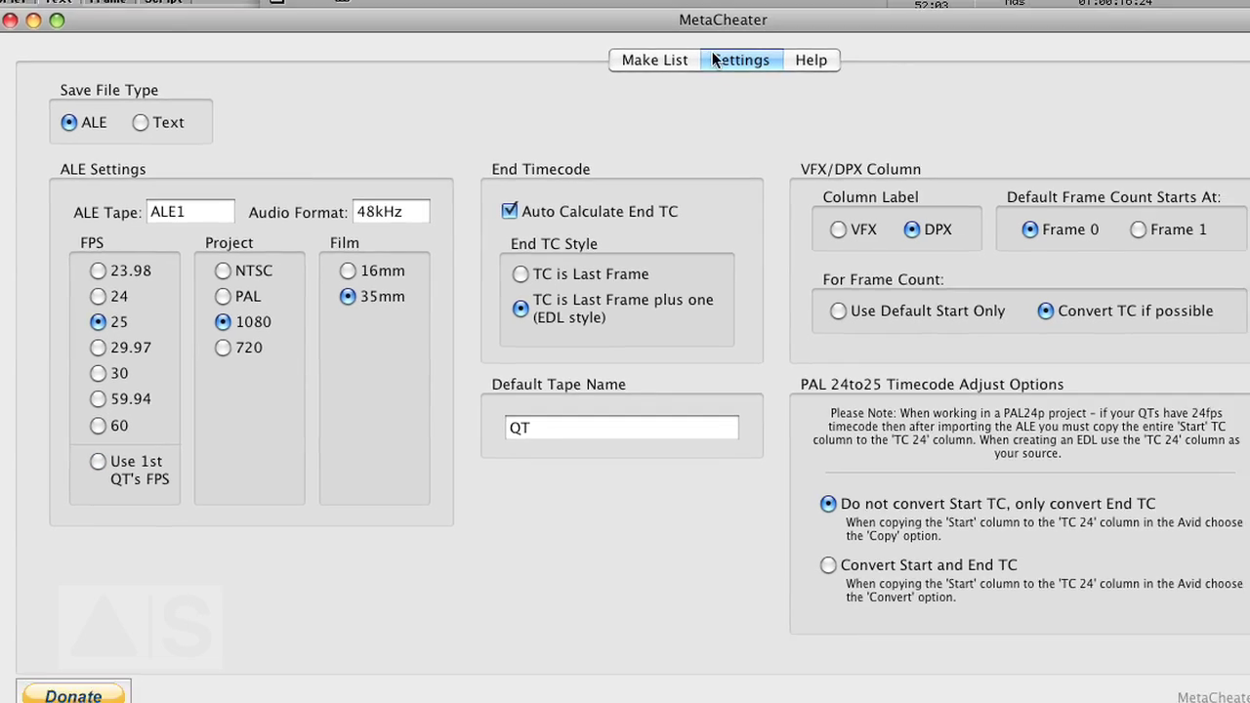
click(690, 51)
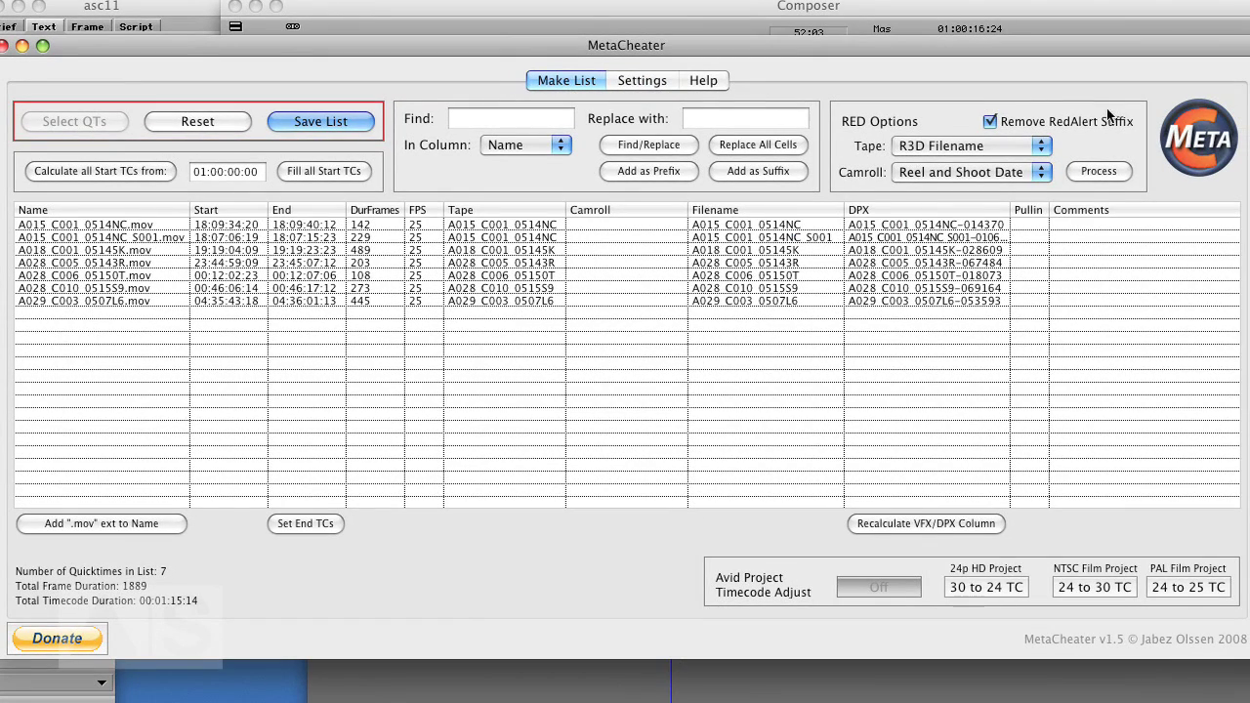
click(1101, 172)
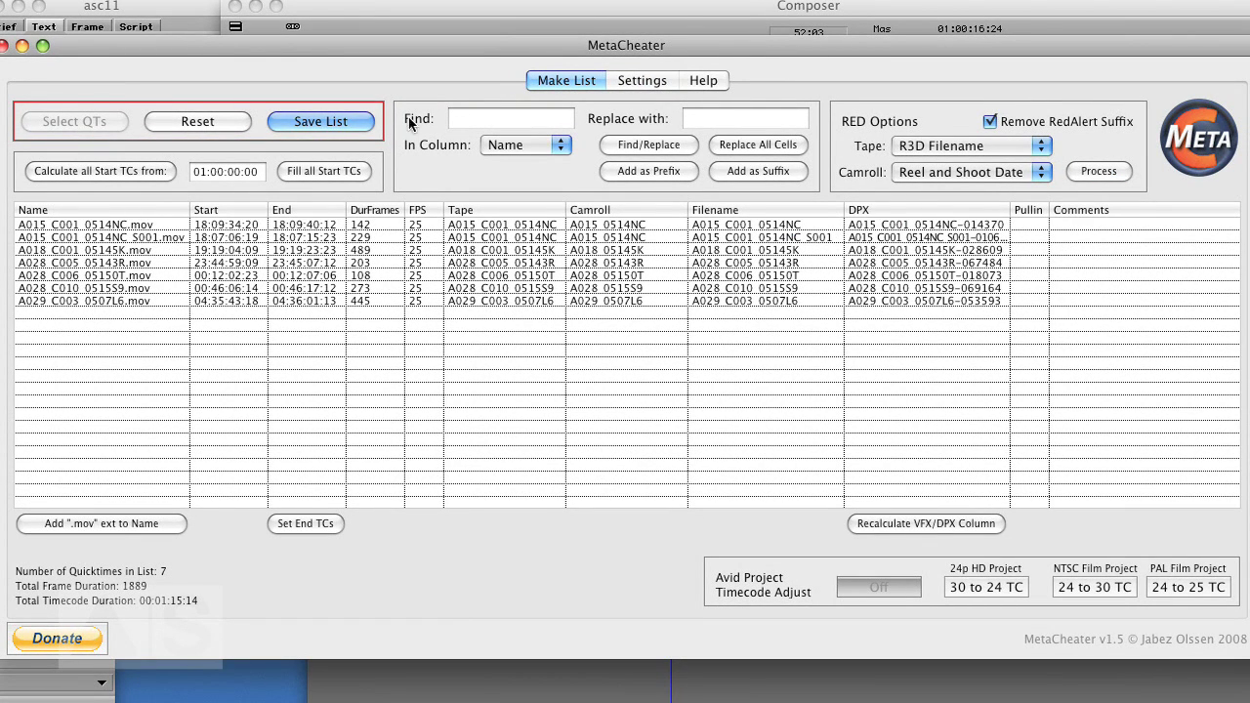
Save the list as master conform MetaCheater.ale.
click(334, 124)
key(BackSpace)
key(BackSpace)
key(BackSpace)
key(BackSpace)
text(Meta)
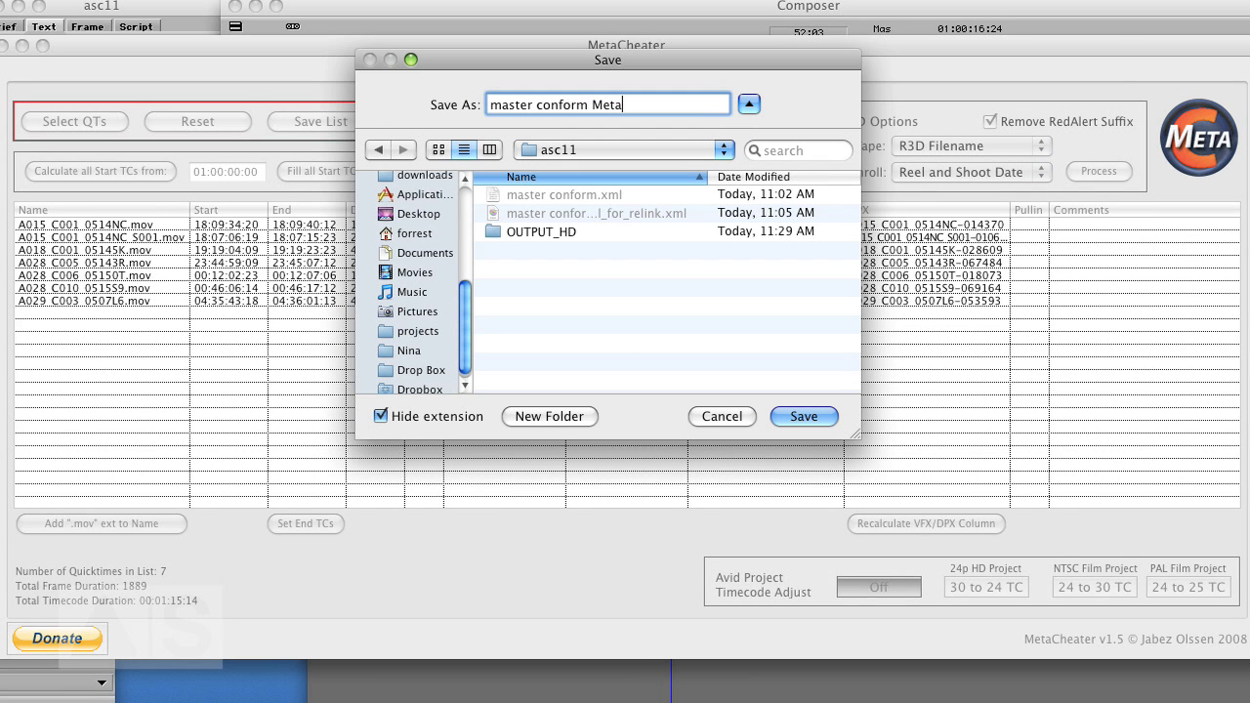
text(Cheater A)
key(BackSpace)
key(BackSpace)
key(Return)
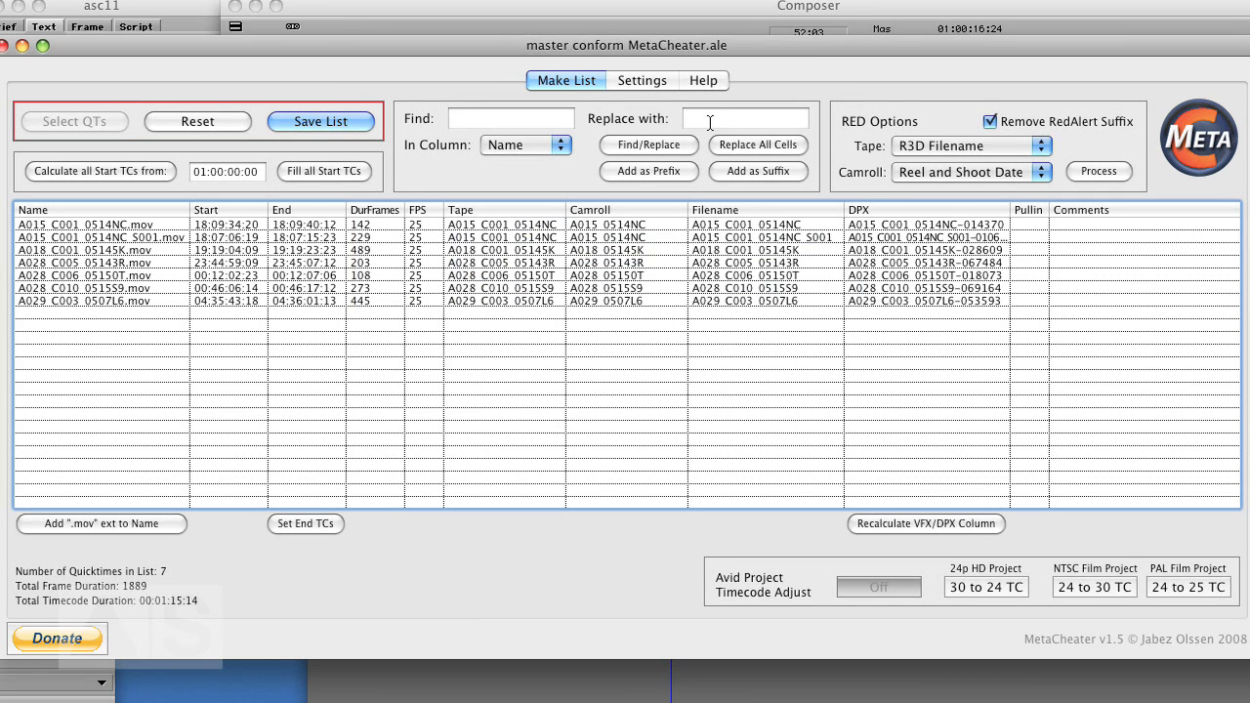
key(super+Tab)
Create a new bin named conform and move the master conform sequence into it.
key(super+shift+Tab)
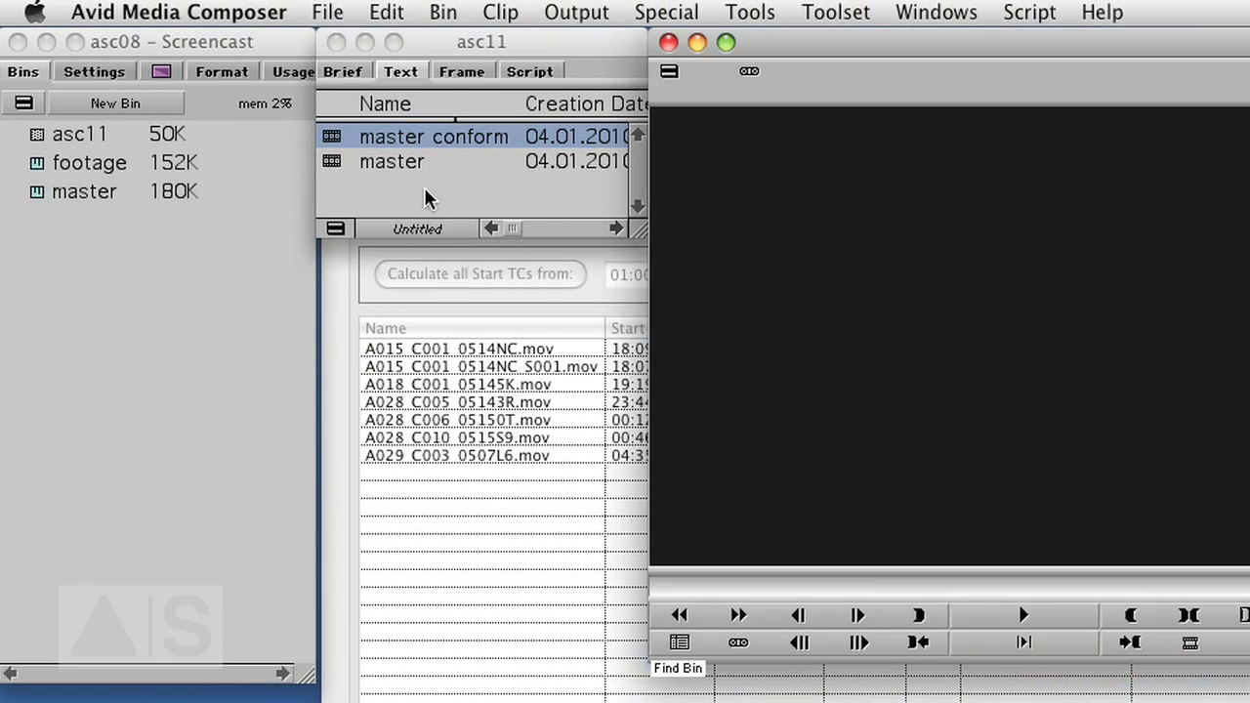
click(409, 195)
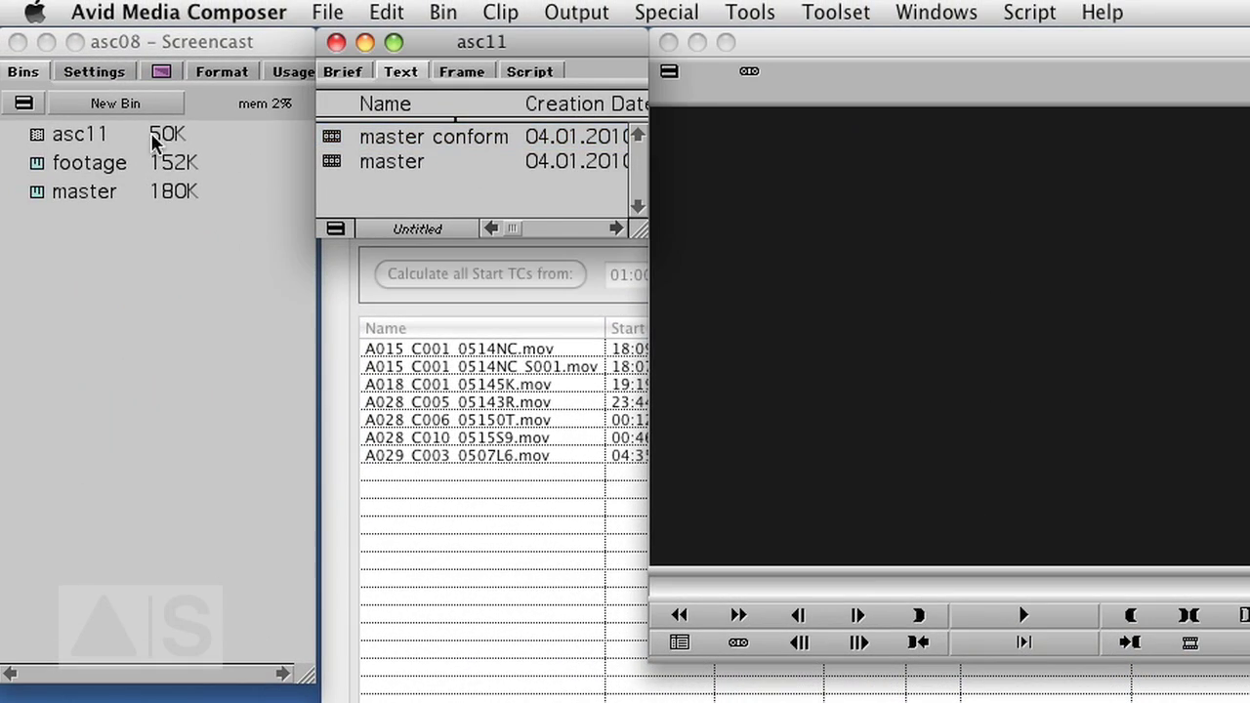
click(112, 102)
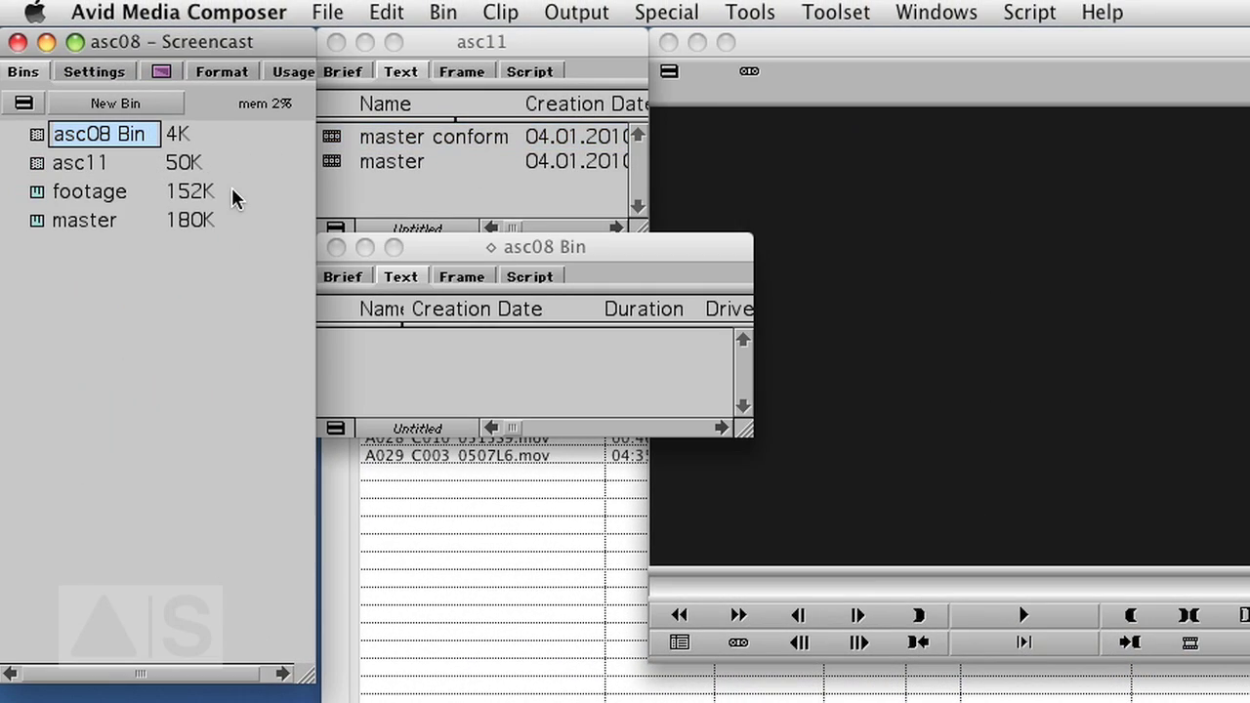
text(conform)
key(Return)
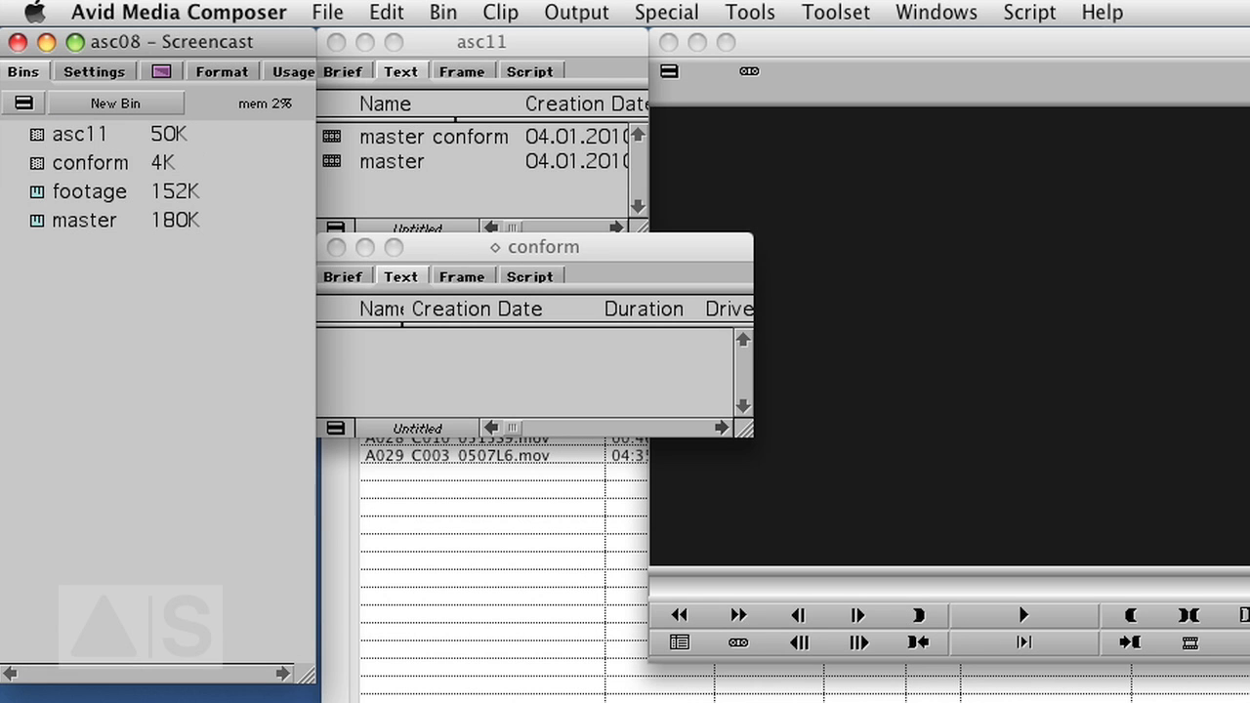
drag(474, 245, 622, 405)
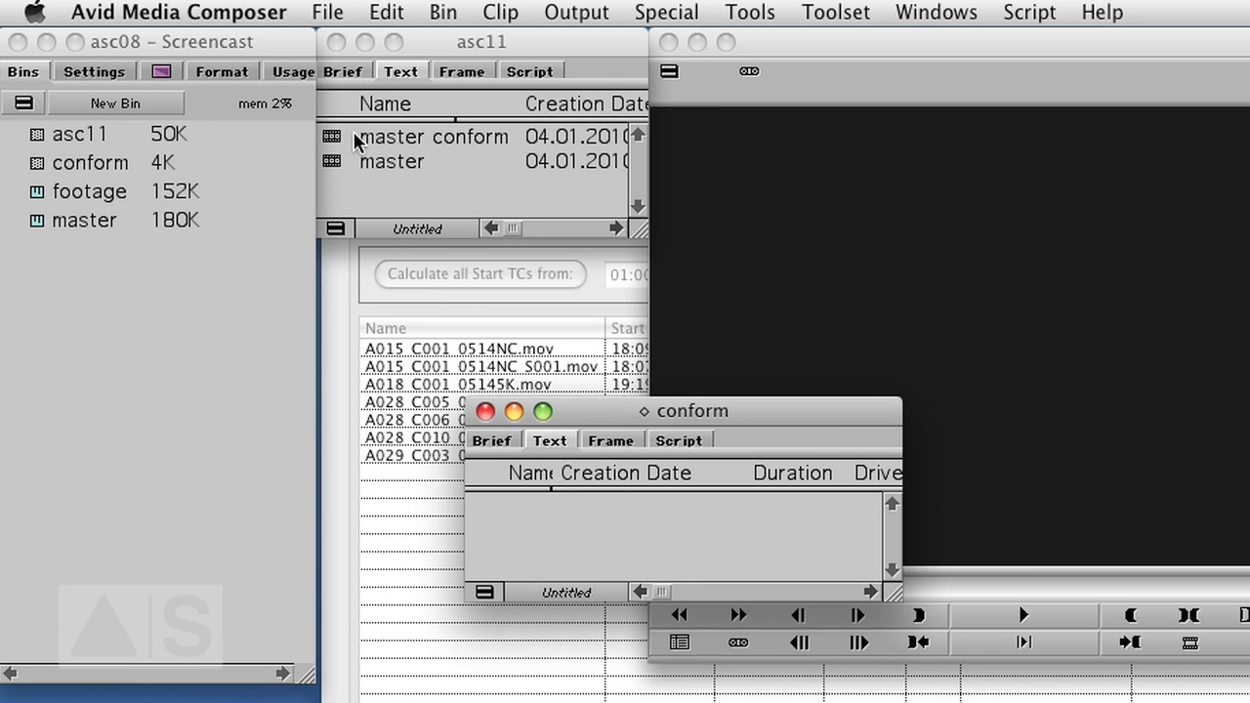
drag(337, 136, 607, 586)
Import the MetaCheater ALE into the conform bin and enlarge the bin to show every clip.
drag(660, 420, 554, 342)
right_click(449, 495)
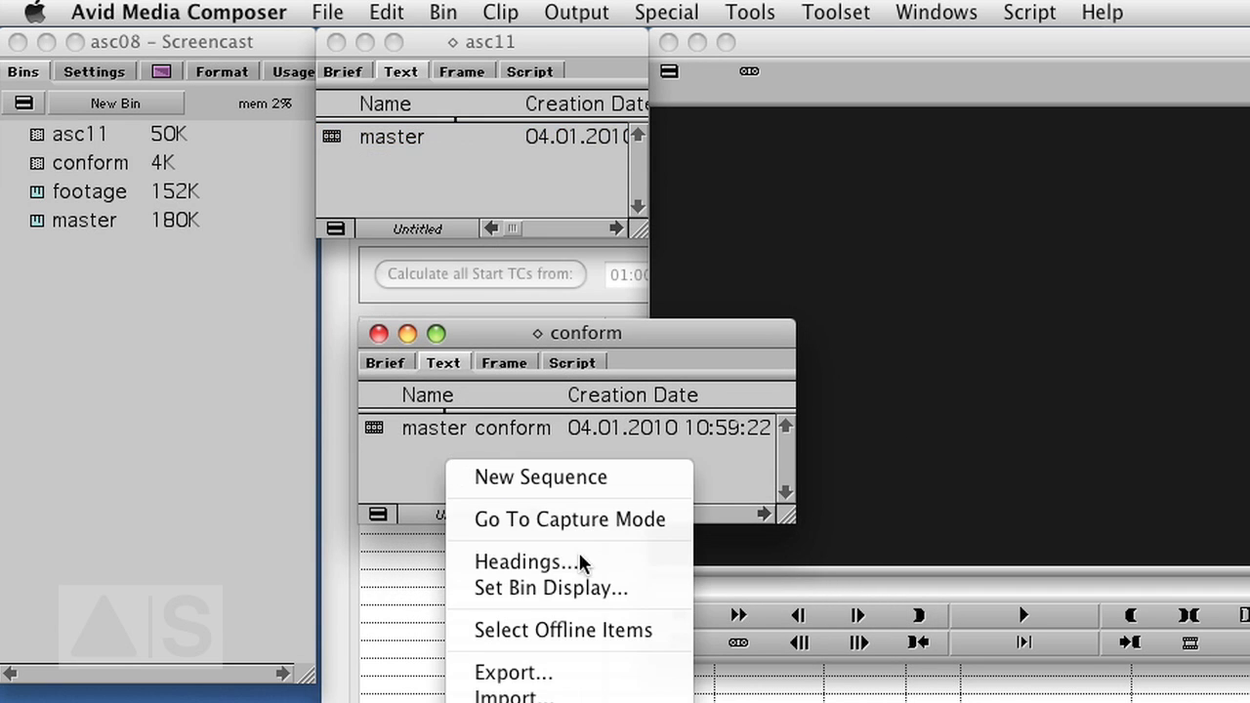
click(535, 695)
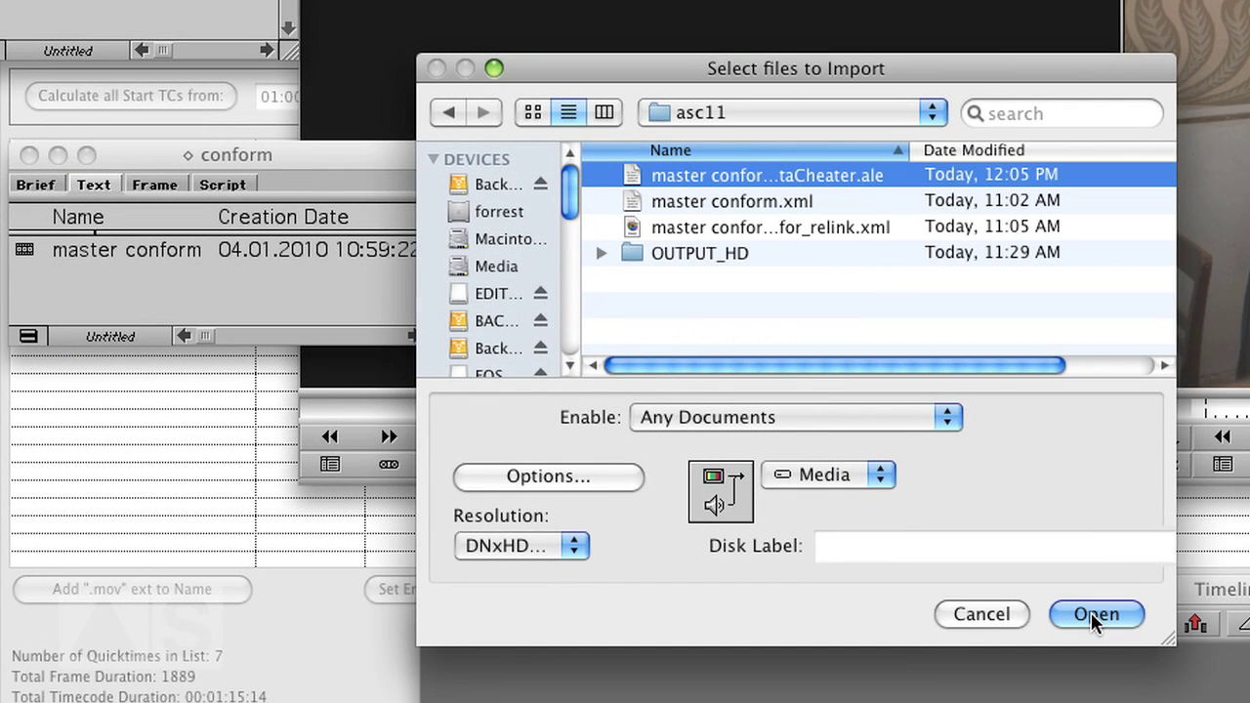
click(1091, 613)
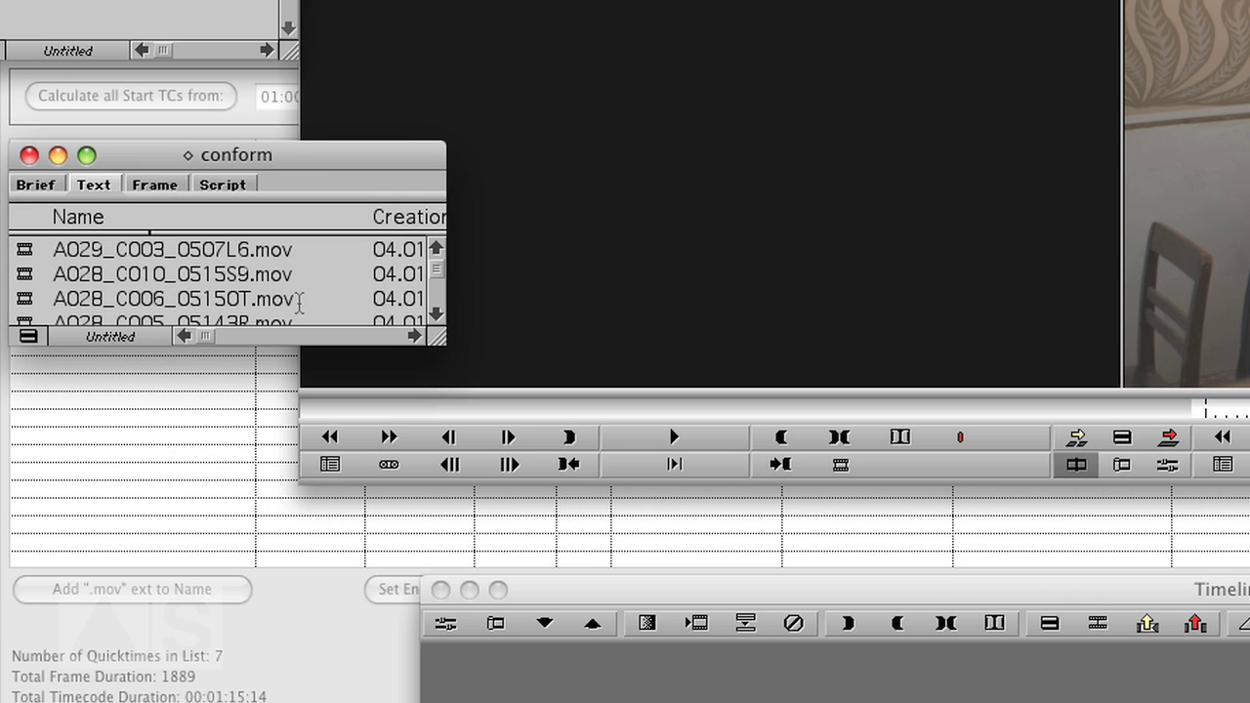
drag(436, 337, 451, 688)
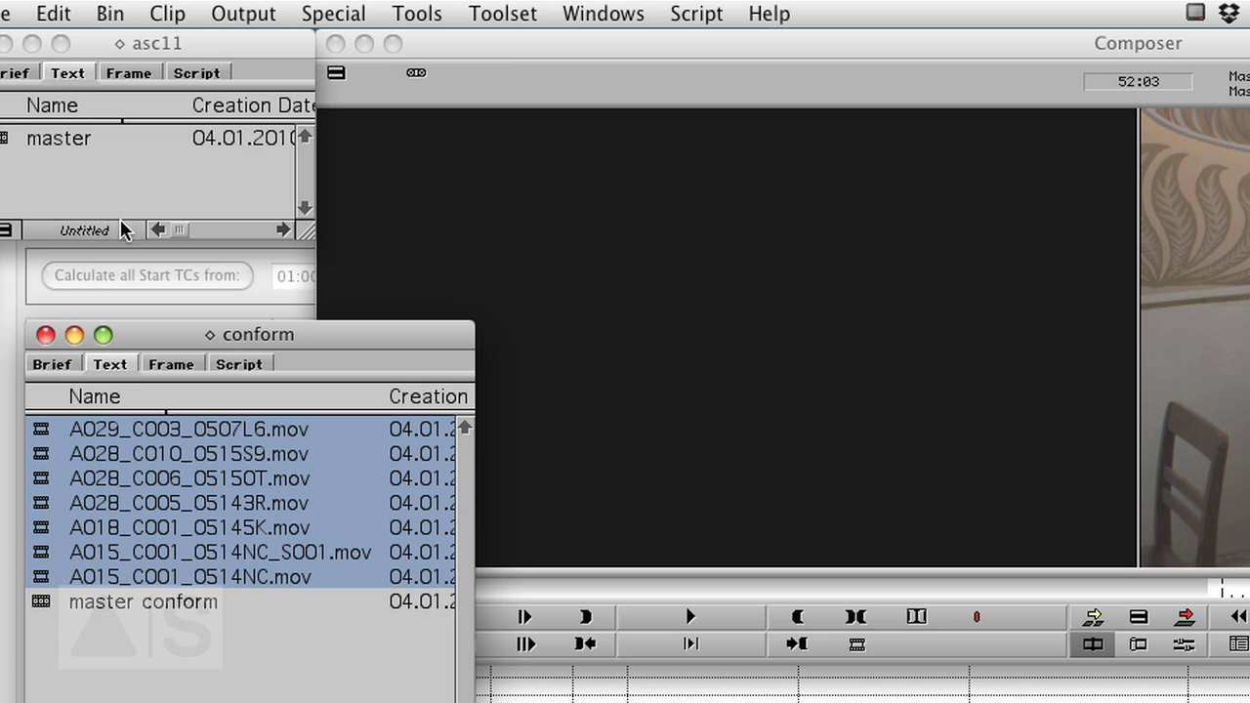
Batch import all clips, linking sources A015_C001_0514NC.mov and A015_C001_0514NC_S001.mov.
click(167, 12)
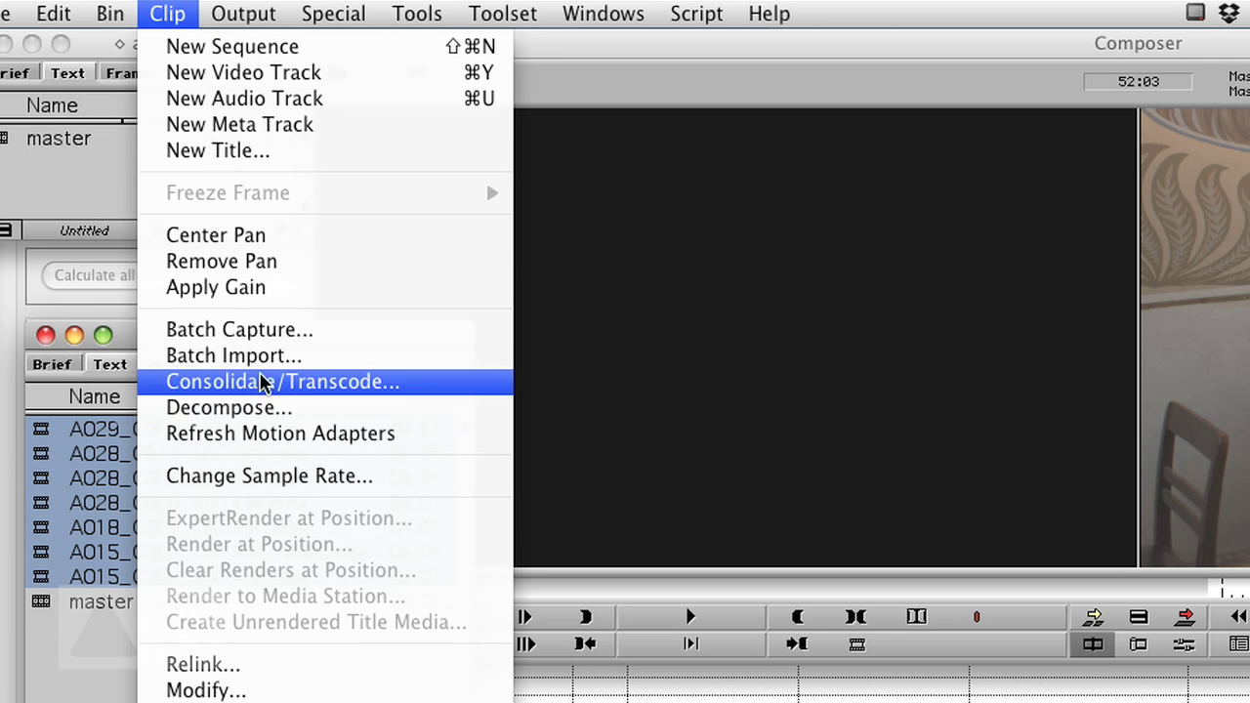
click(264, 355)
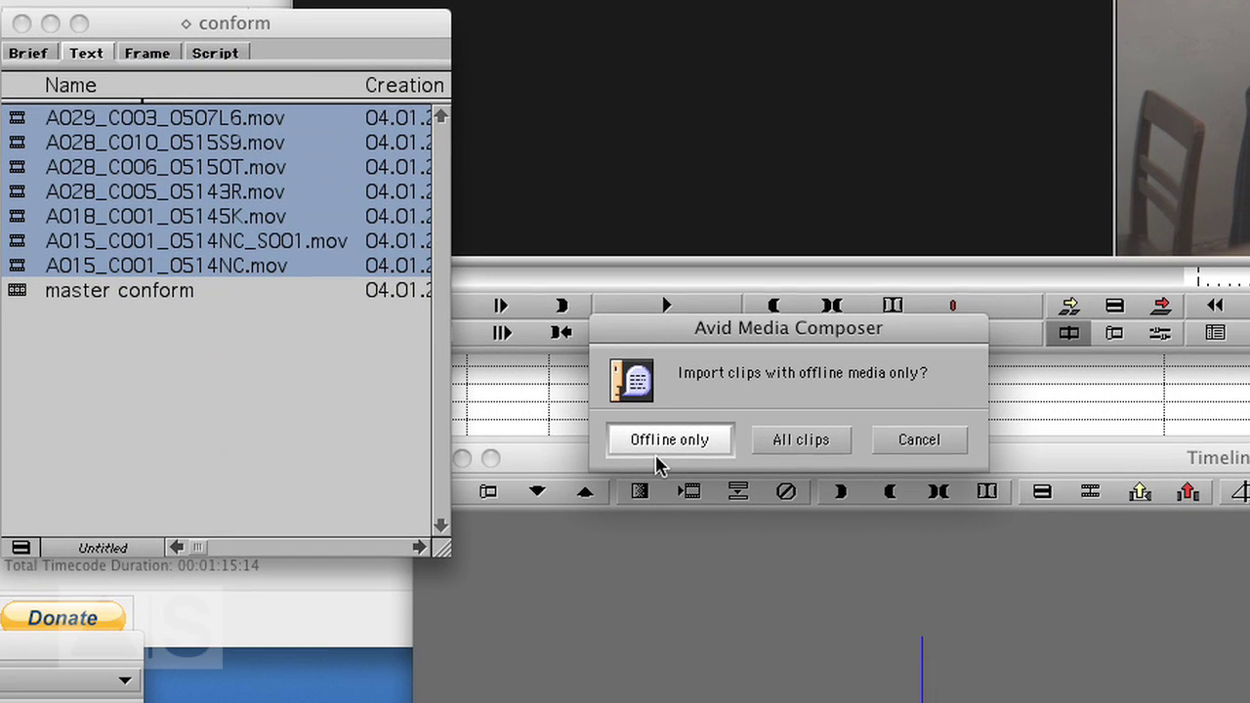
drag(820, 335, 691, 114)
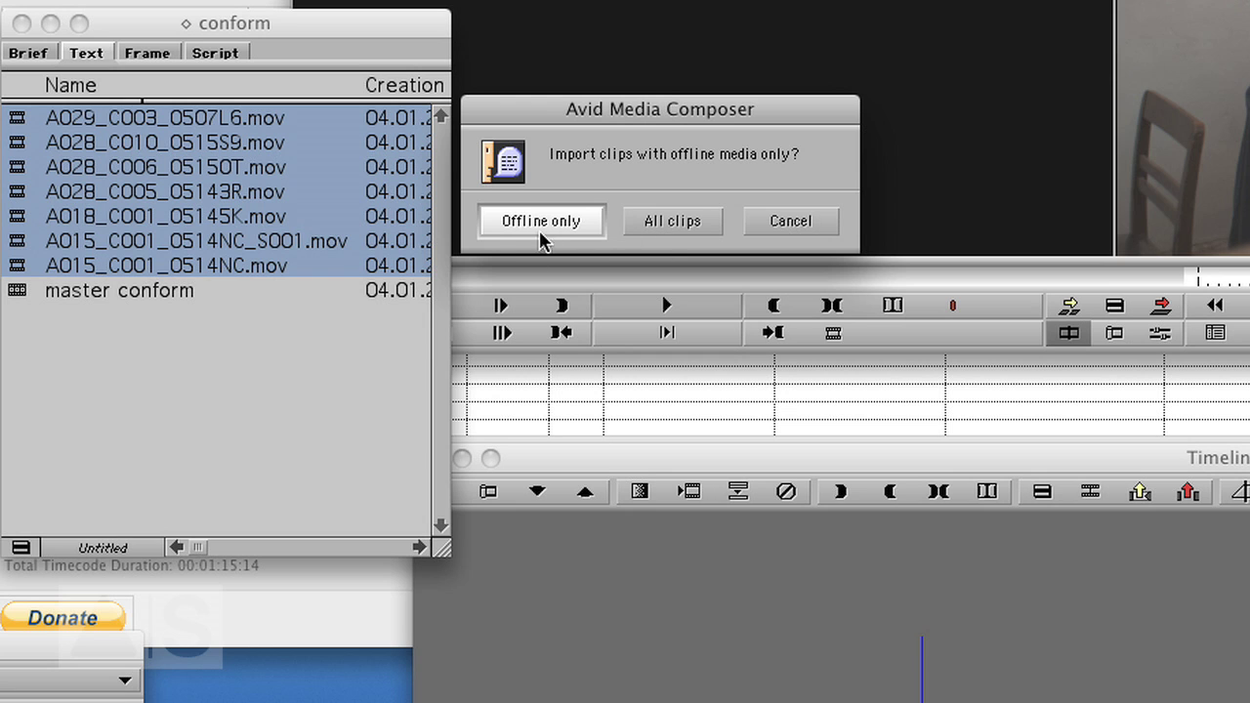
click(676, 225)
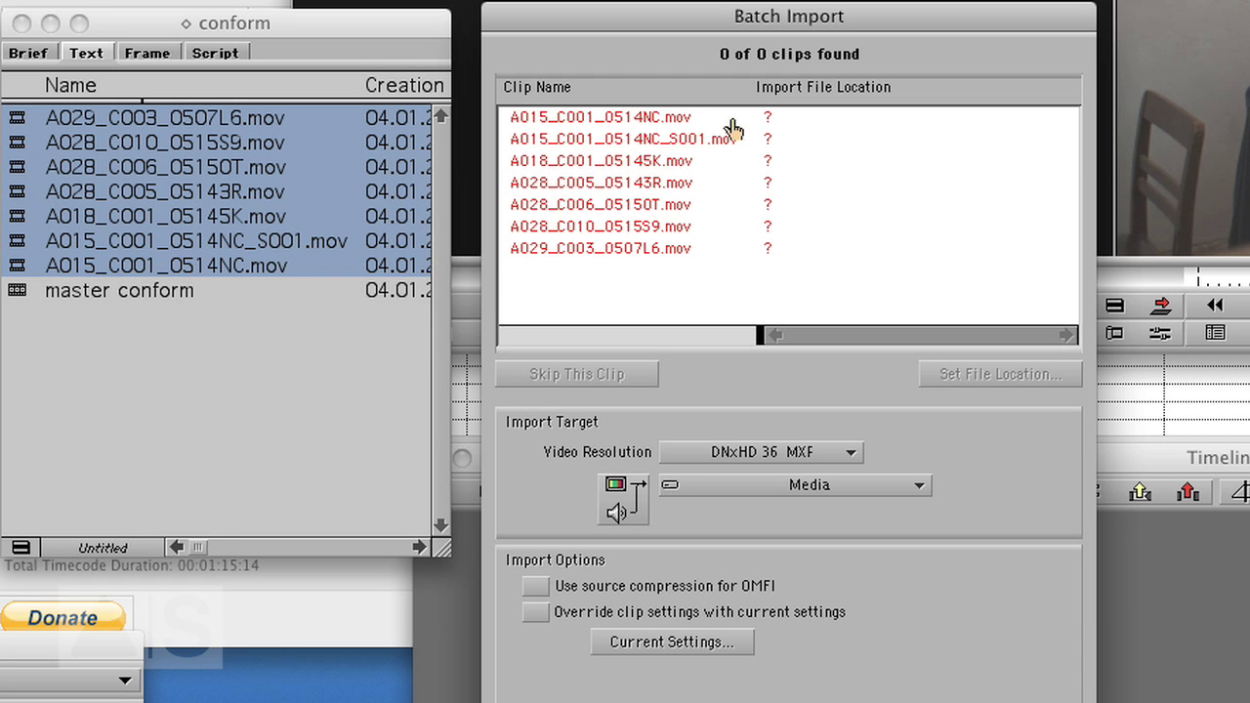
double_click(688, 120)
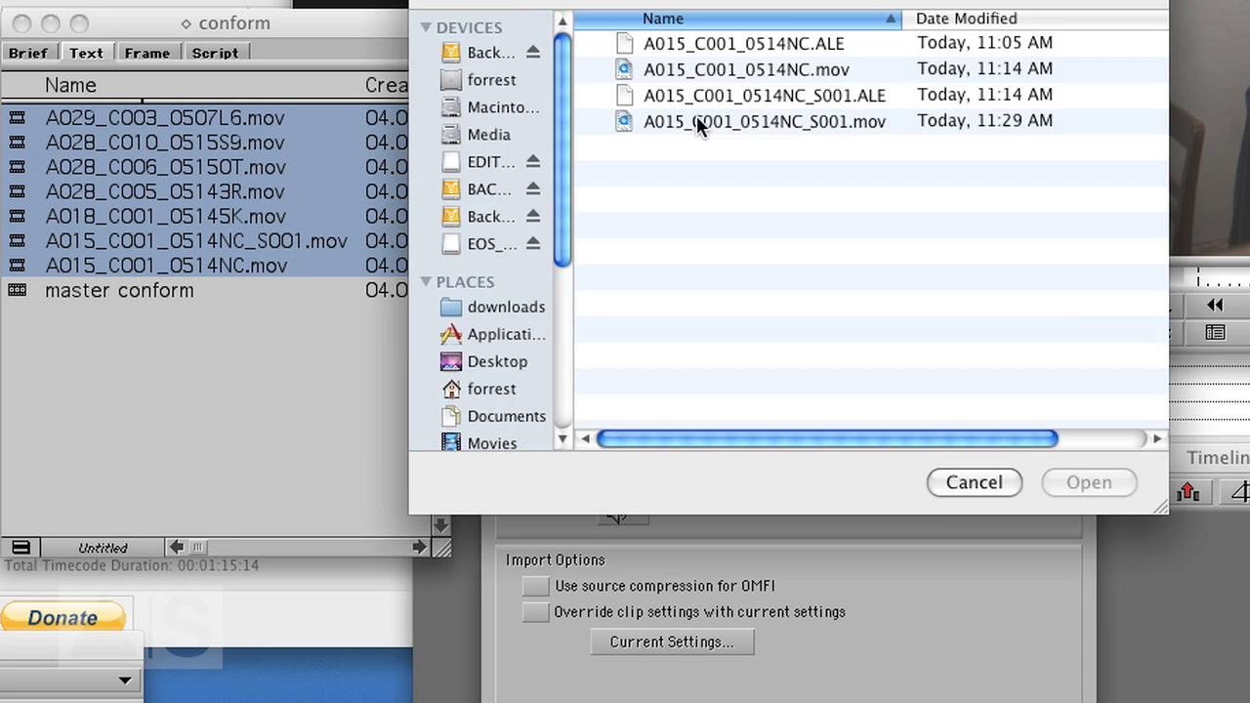
click(815, 71)
click(1085, 482)
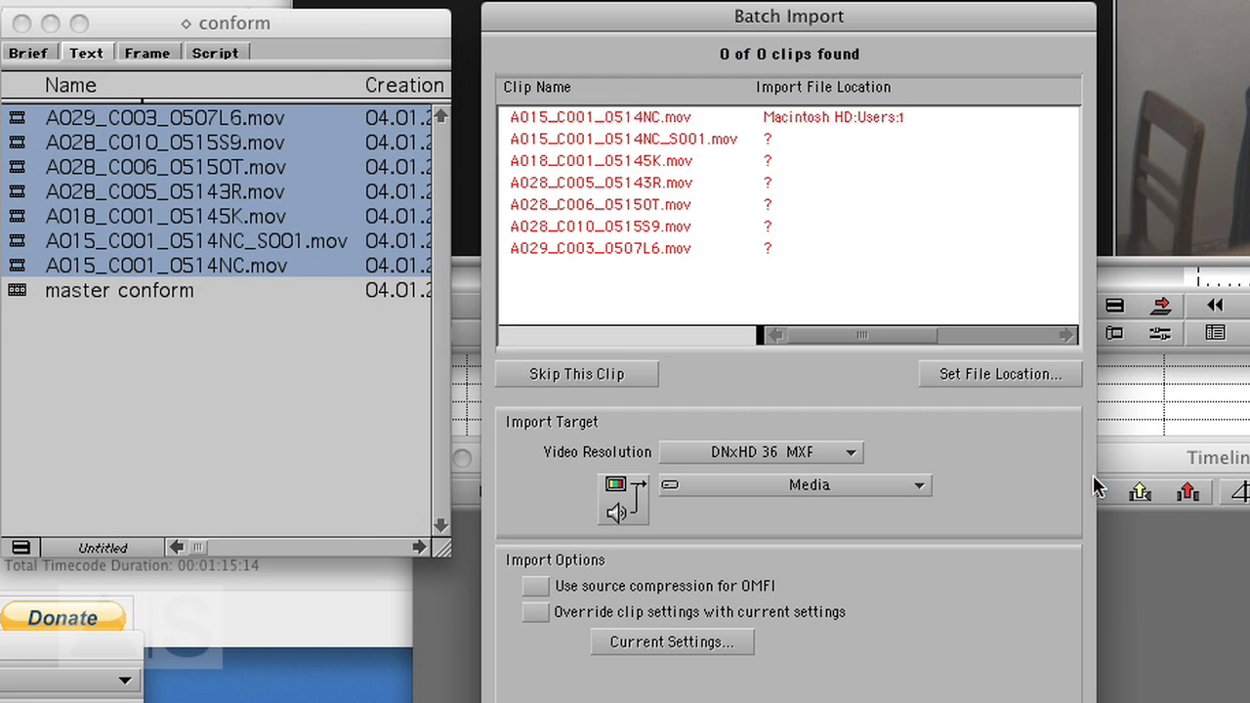
double_click(721, 142)
click(830, 121)
click(1085, 483)
Set the import video resolution to 1:1p 10b MXF and import the seven clips.
click(762, 453)
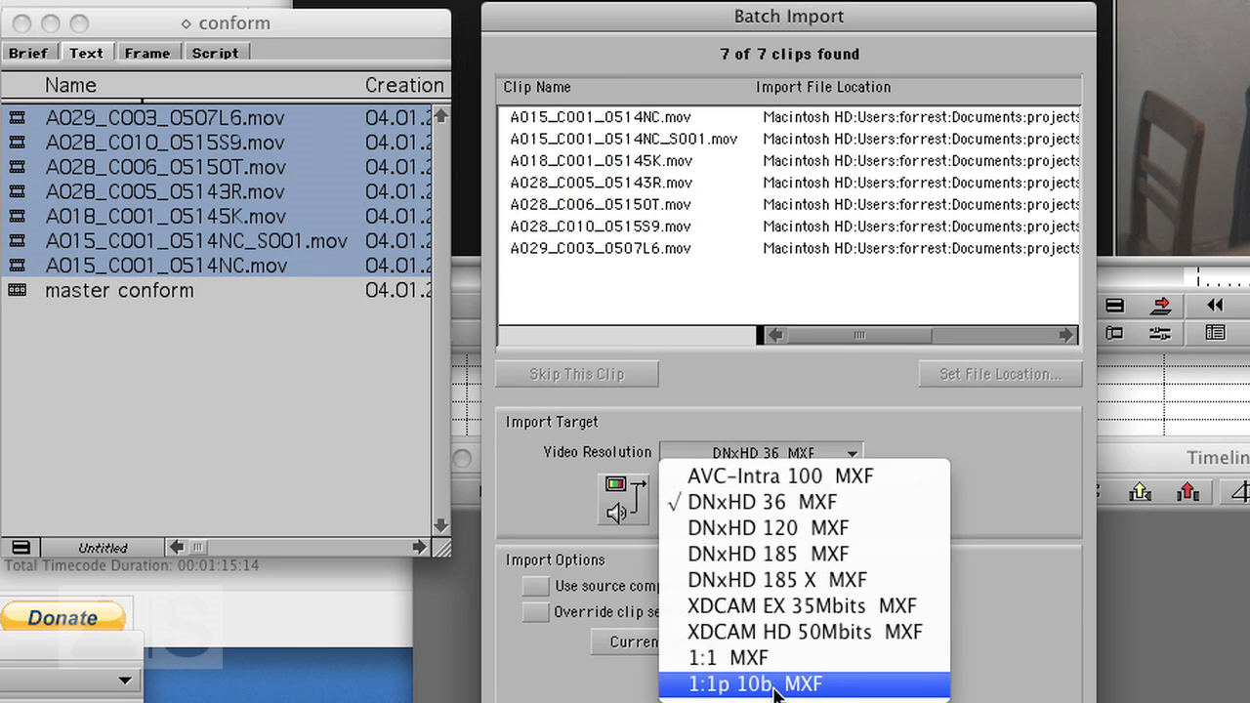
click(778, 685)
drag(827, 12, 803, 0)
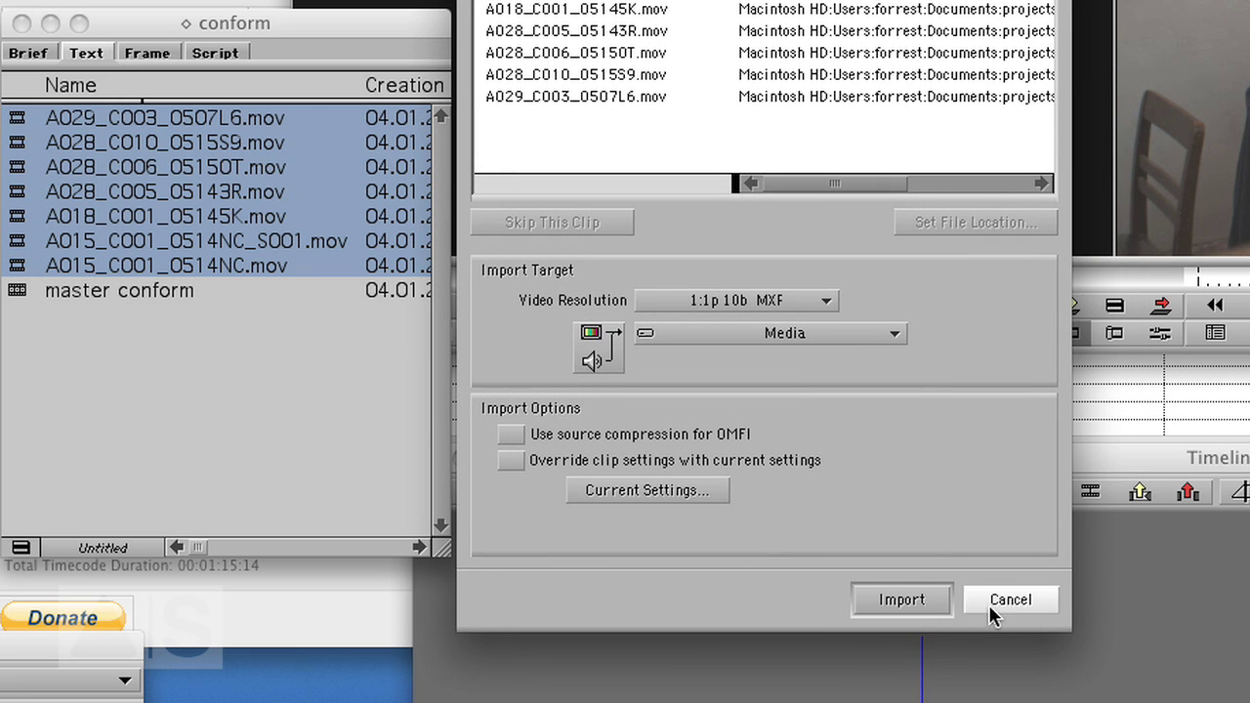
click(900, 599)
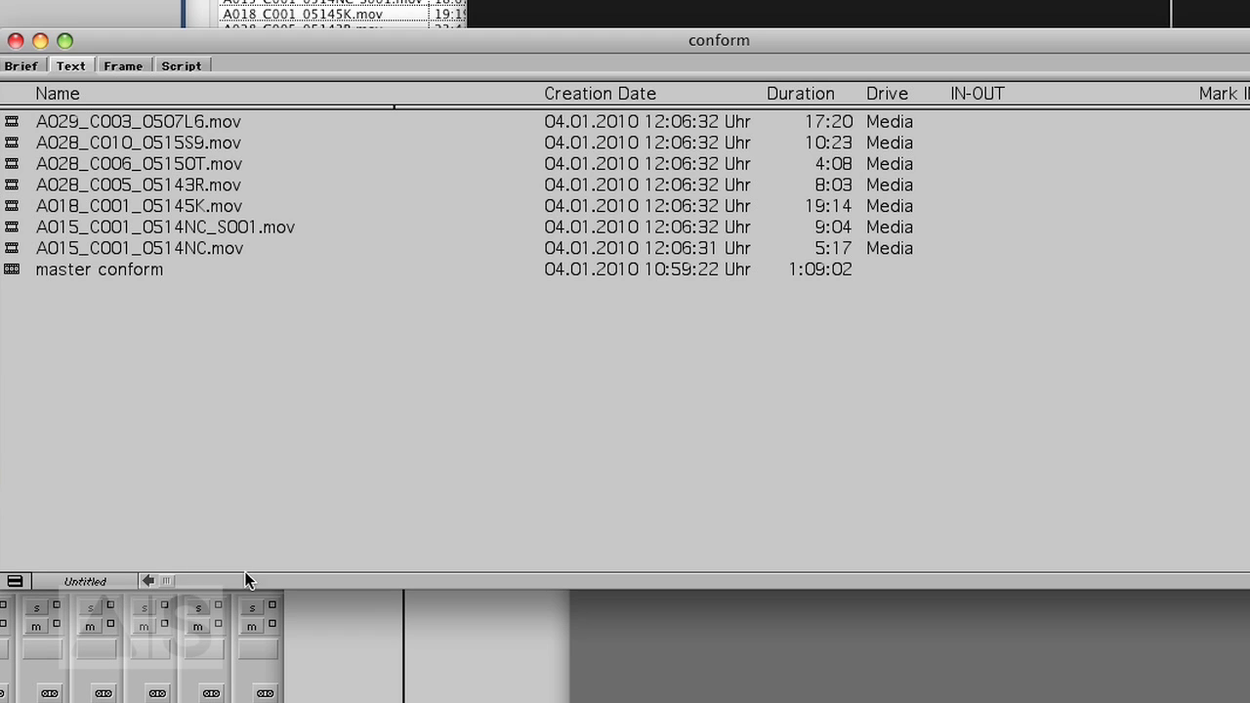
Reorder the conform bin columns so Camroll and Tape sit directly after Name.
drag(176, 583, 943, 561)
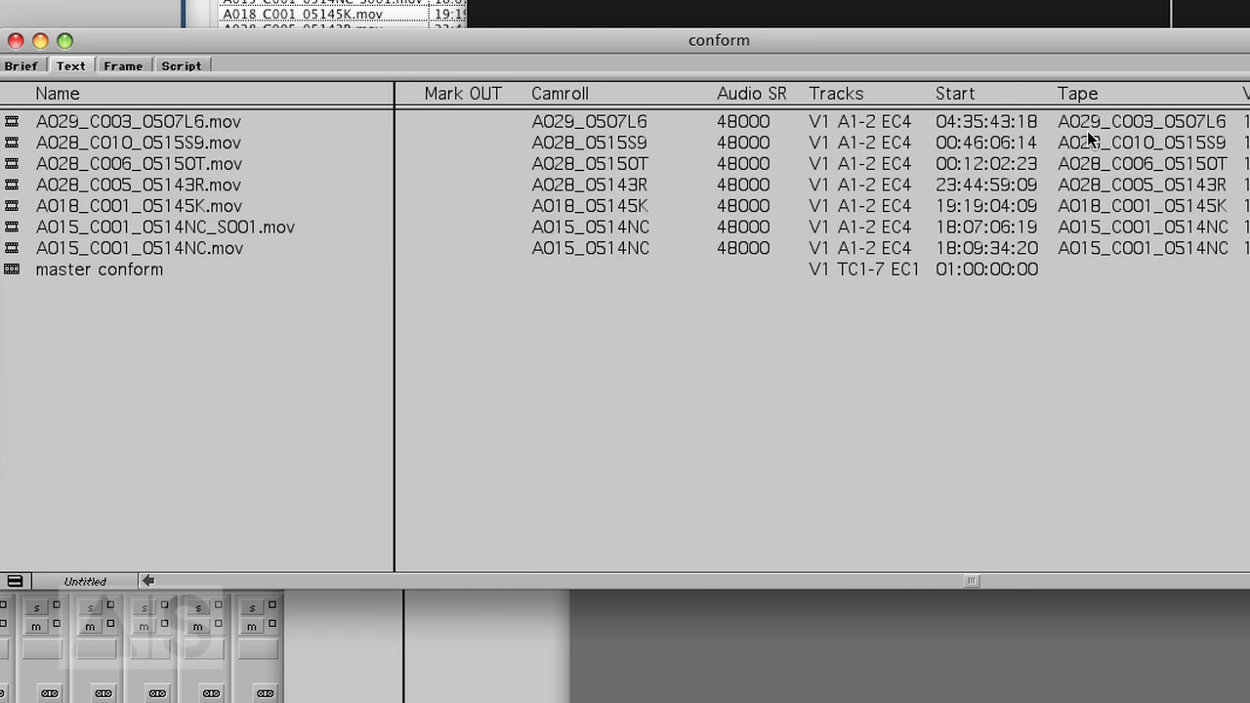
drag(1125, 97, 367, 147)
drag(647, 102, 407, 96)
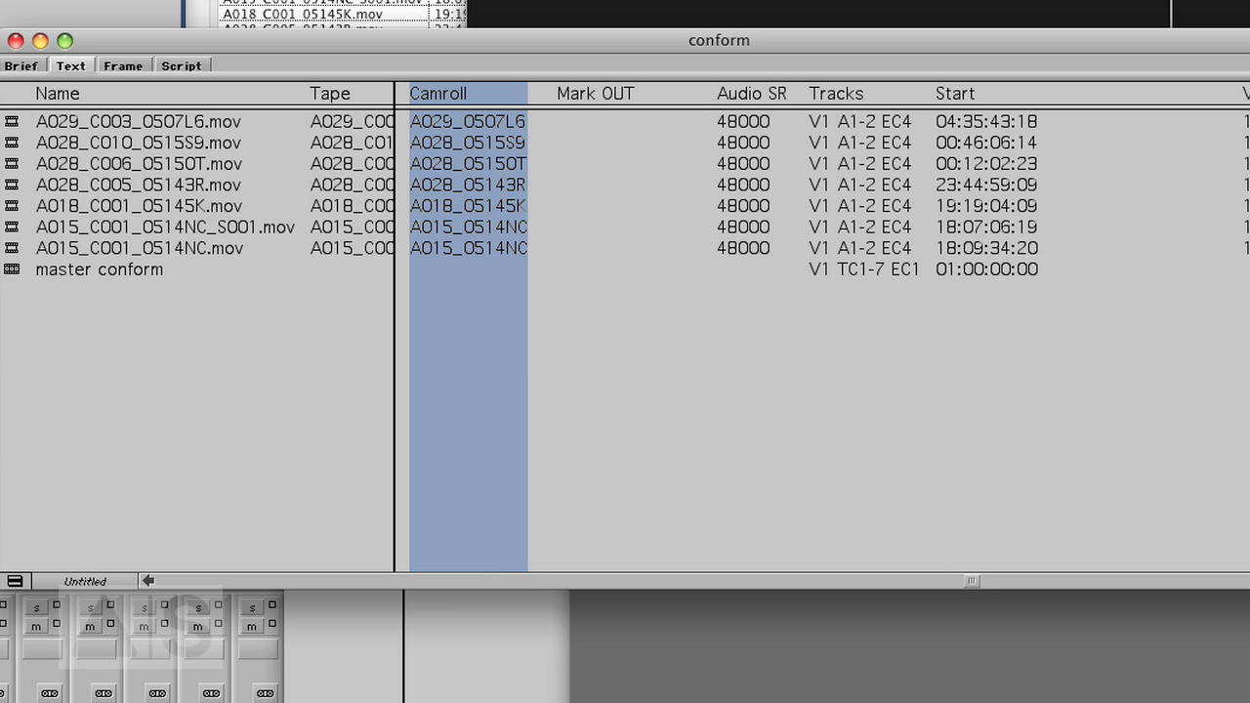
drag(972, 582, 685, 583)
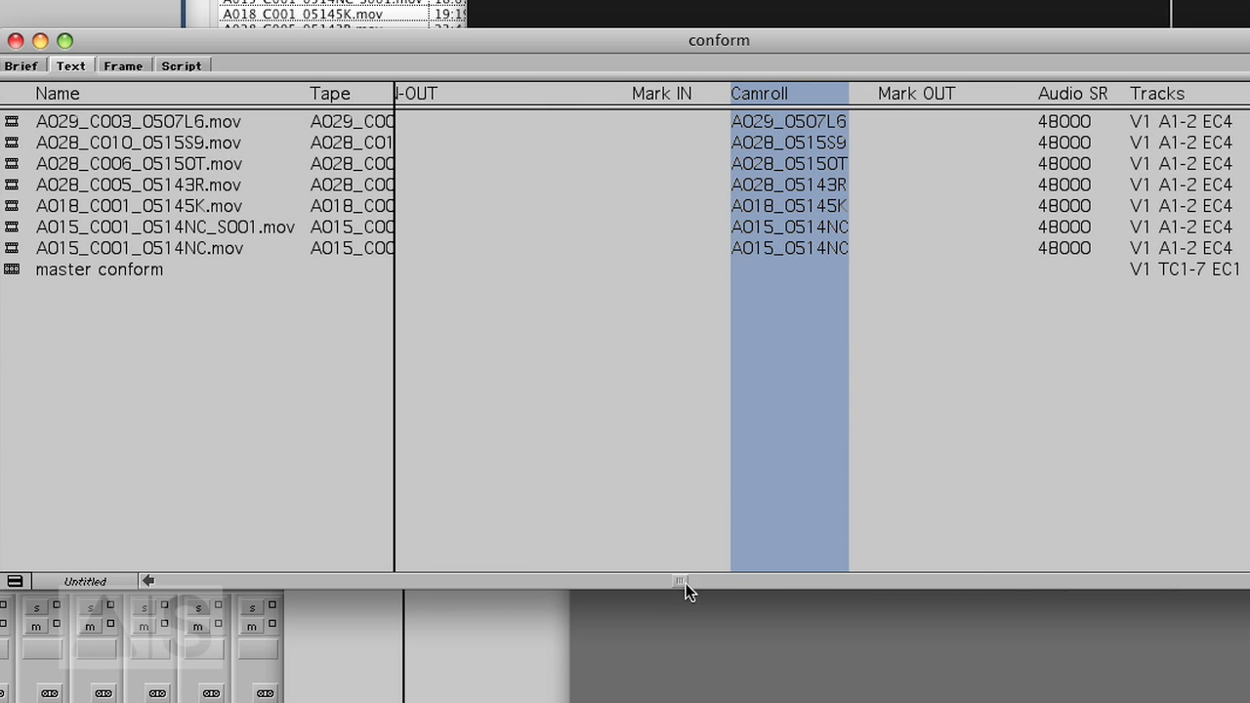
drag(753, 102, 278, 97)
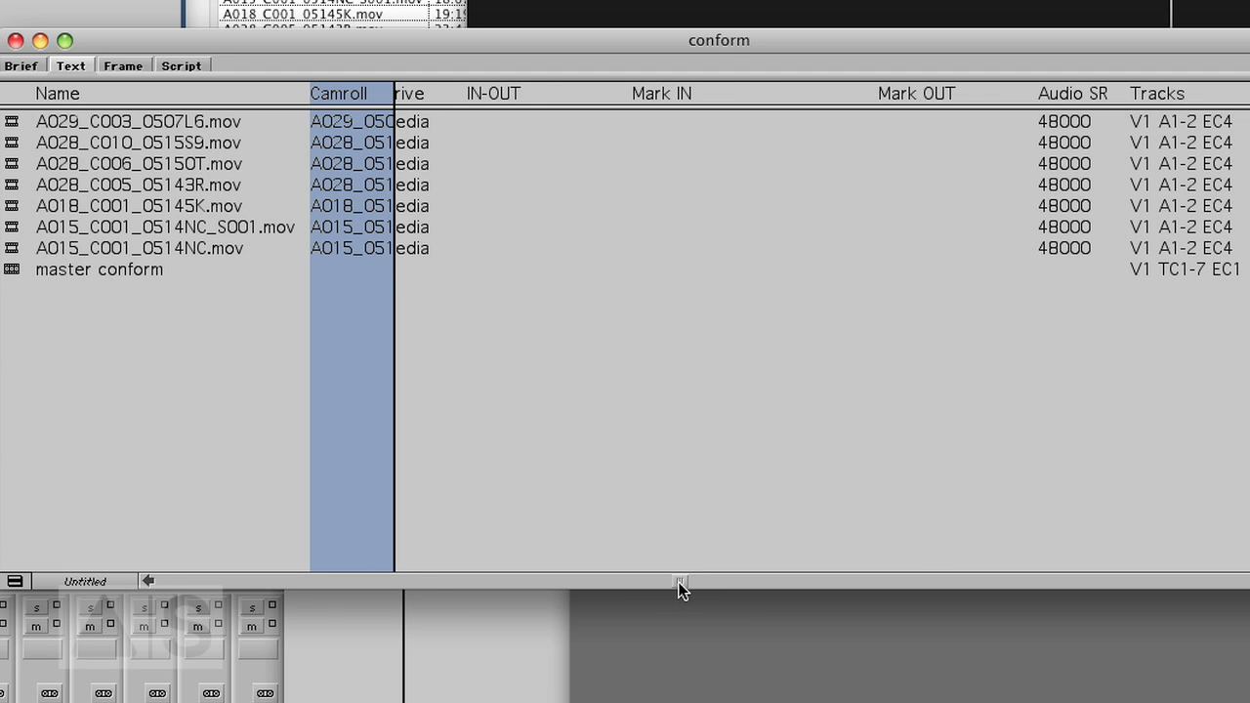
drag(679, 582, 168, 581)
Load clip A028_C010_0515S9.mov into the source monitor.
click(10, 125)
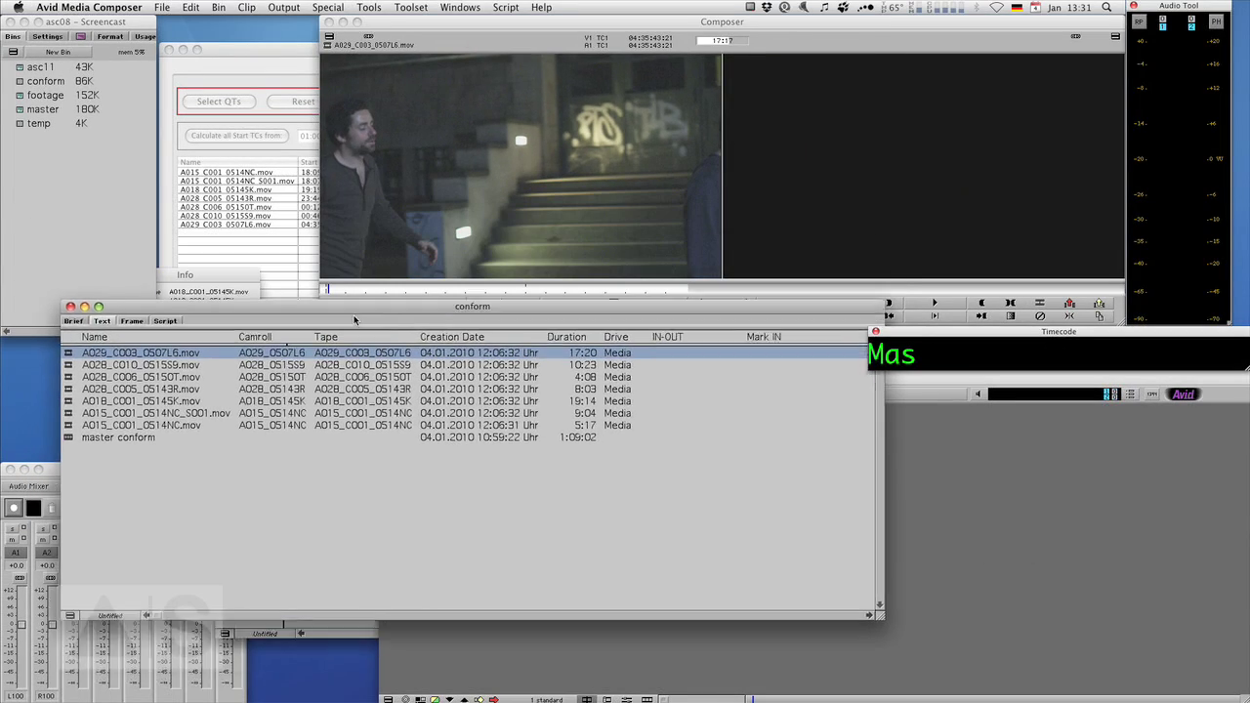
drag(354, 319, 350, 341)
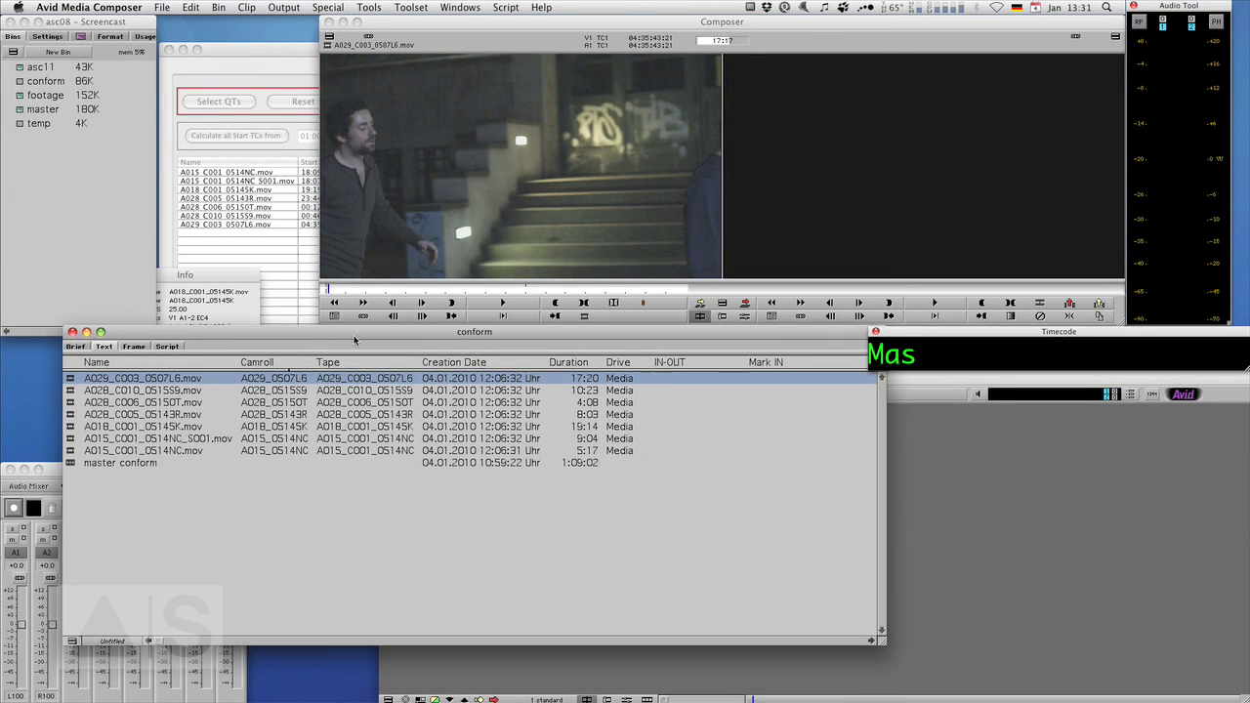
double_click(70, 390)
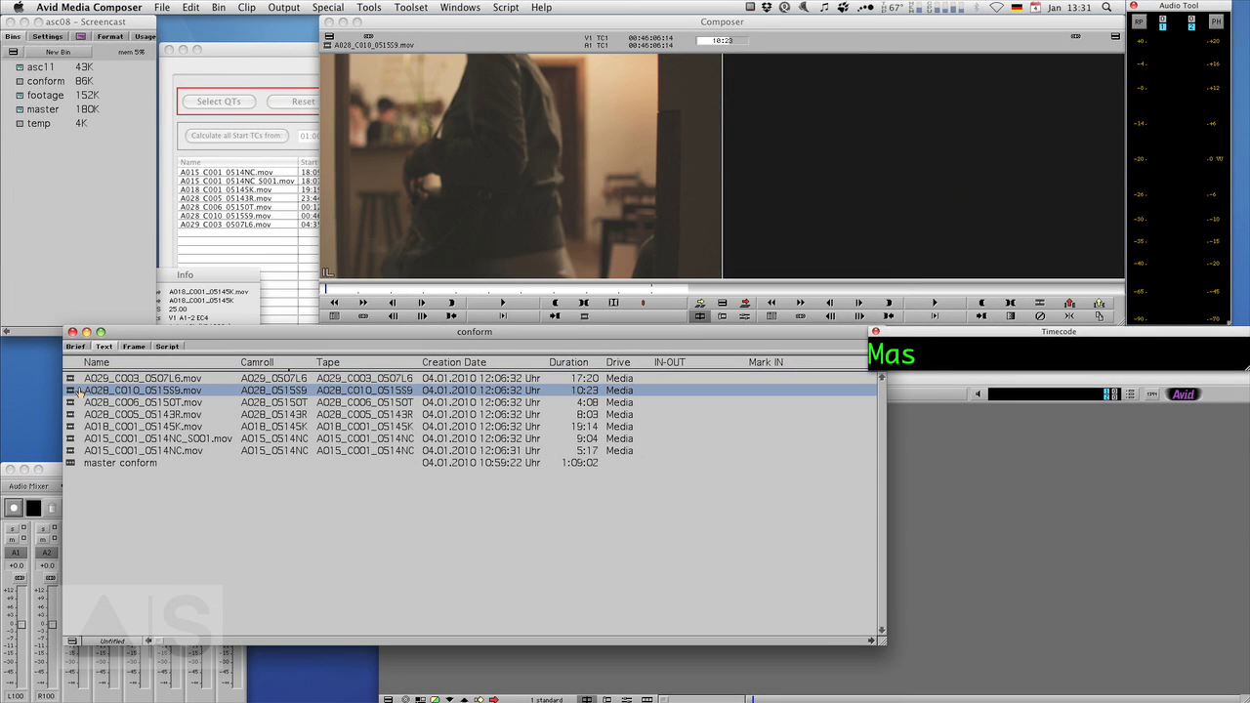
Load the master conform sequence into the record monitor.
drag(164, 334, 153, 305)
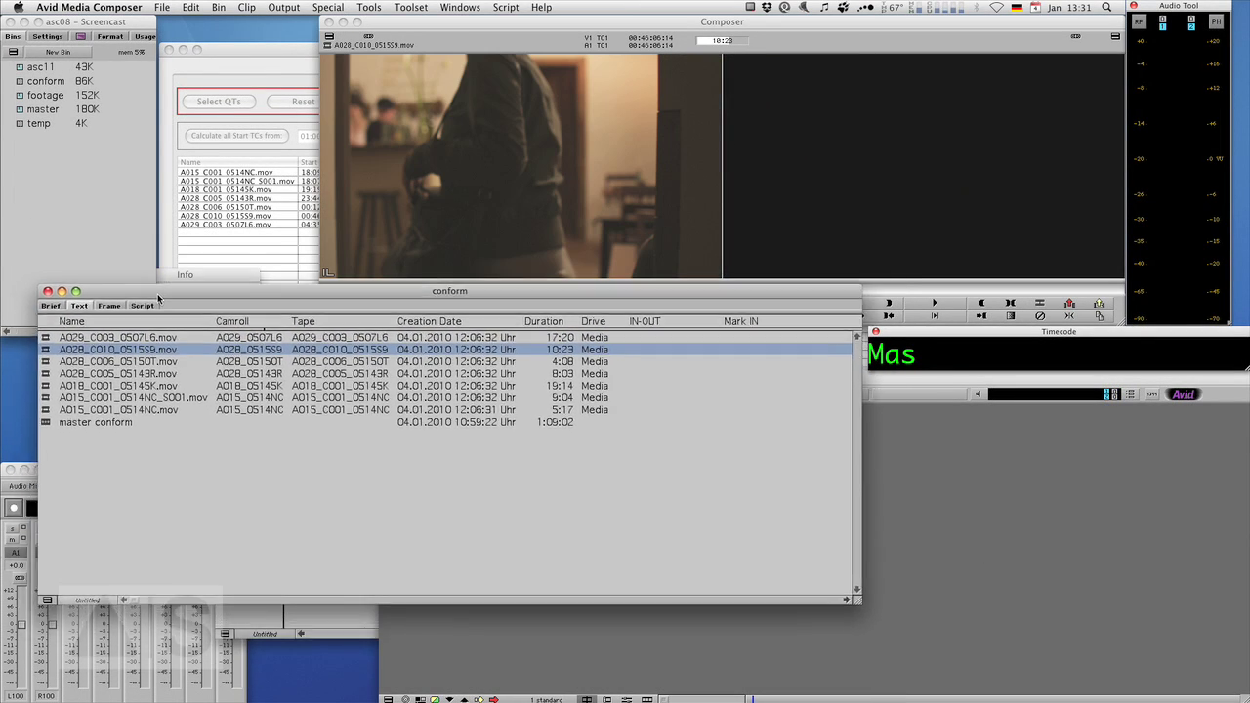
click(52, 424)
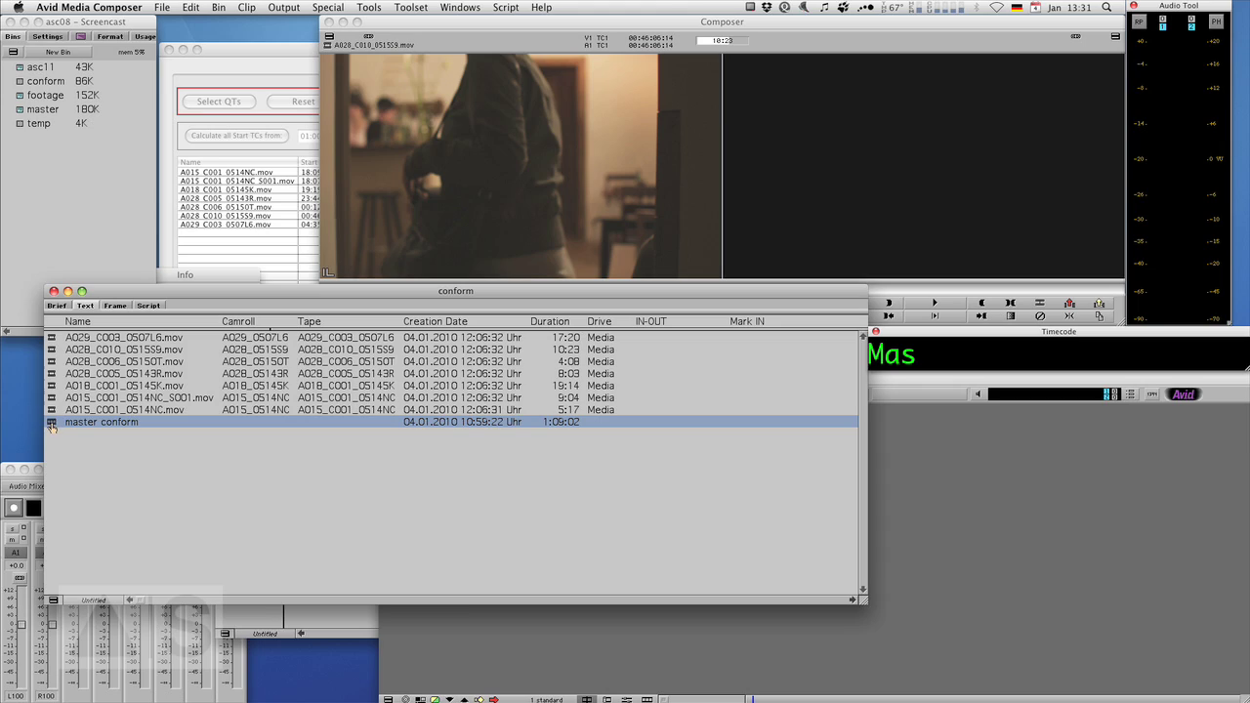
double_click(53, 424)
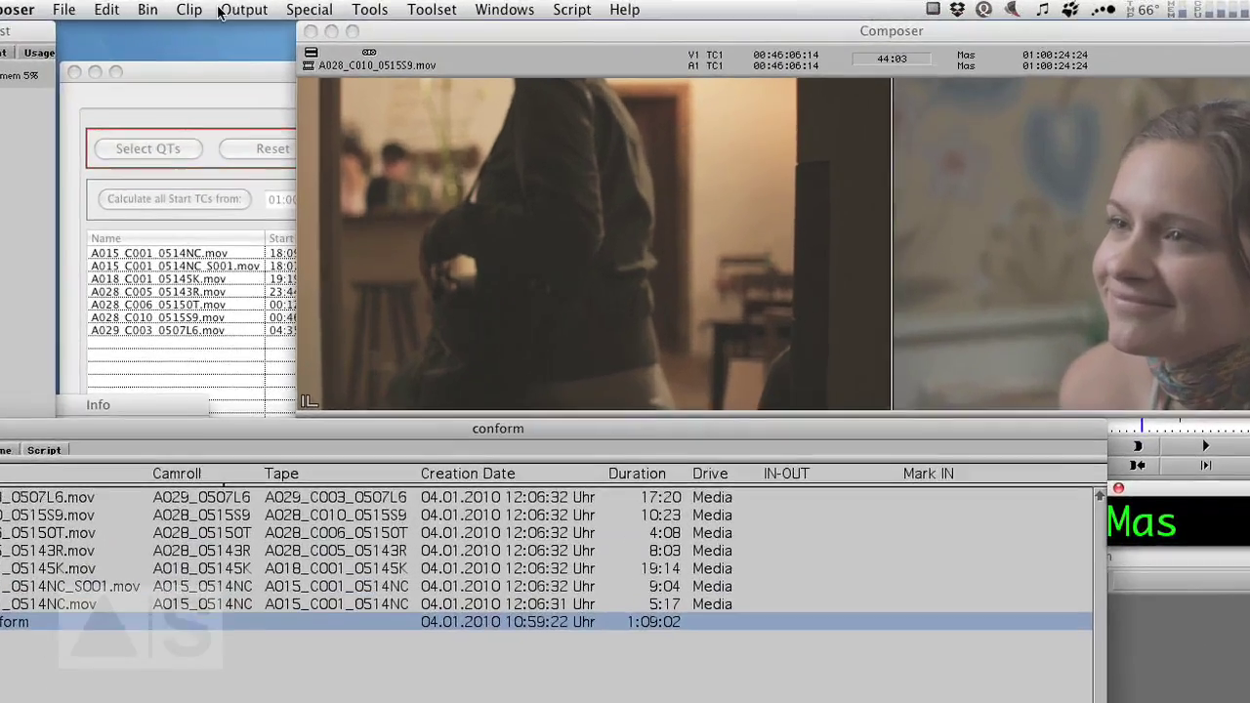
Decompose master conform with the default settings and accept the relink confirmation.
click(247, 7)
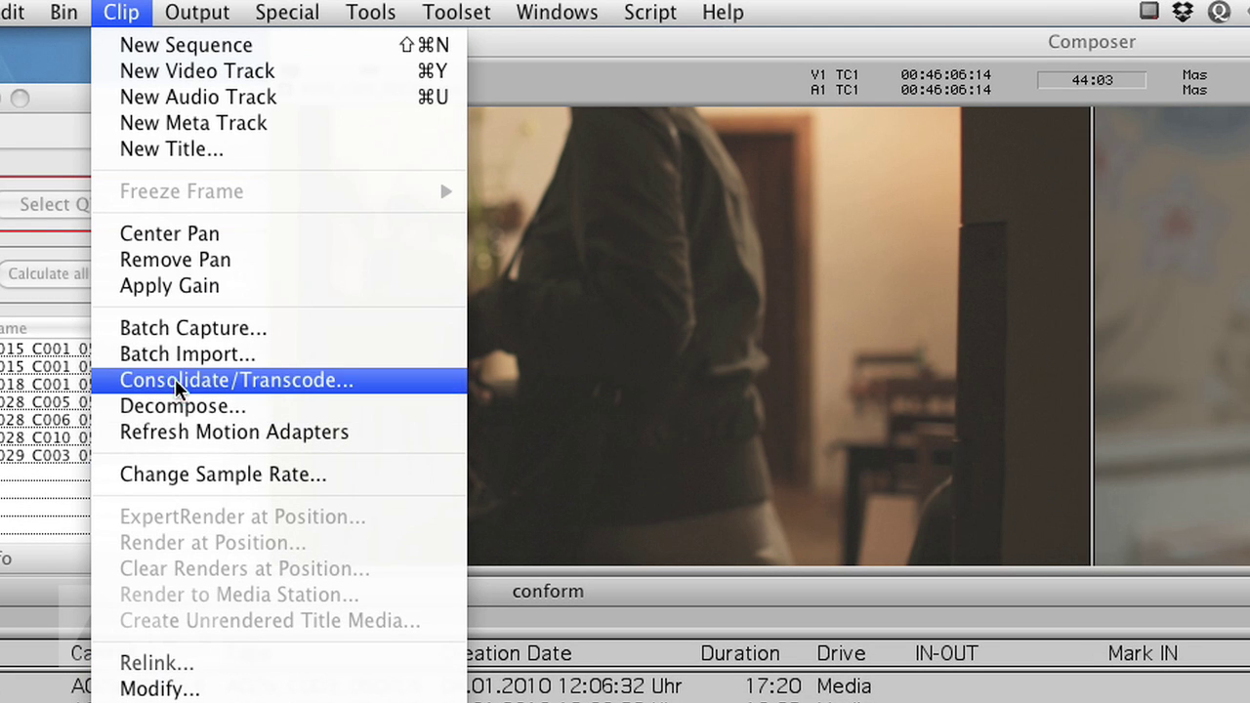
click(183, 407)
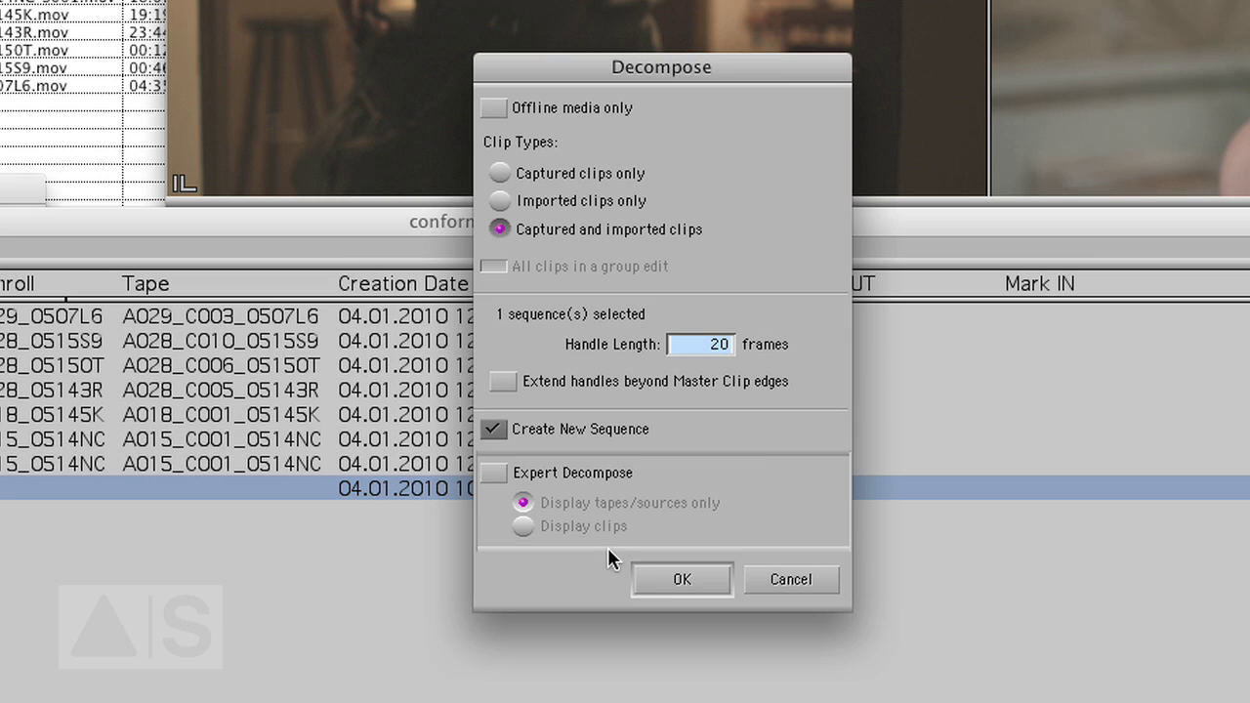
click(682, 579)
click(591, 387)
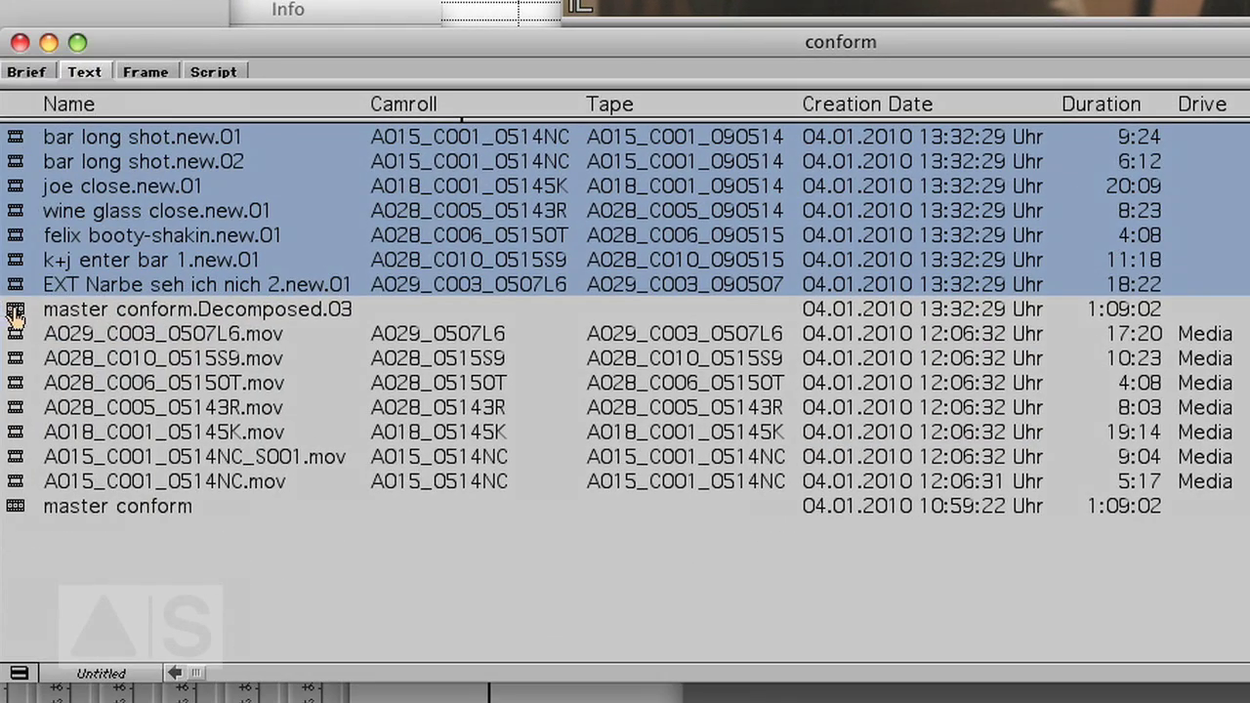
Inspect master conform.Decomposed.03 and the new .new clips in the conform bin.
click(2, 380)
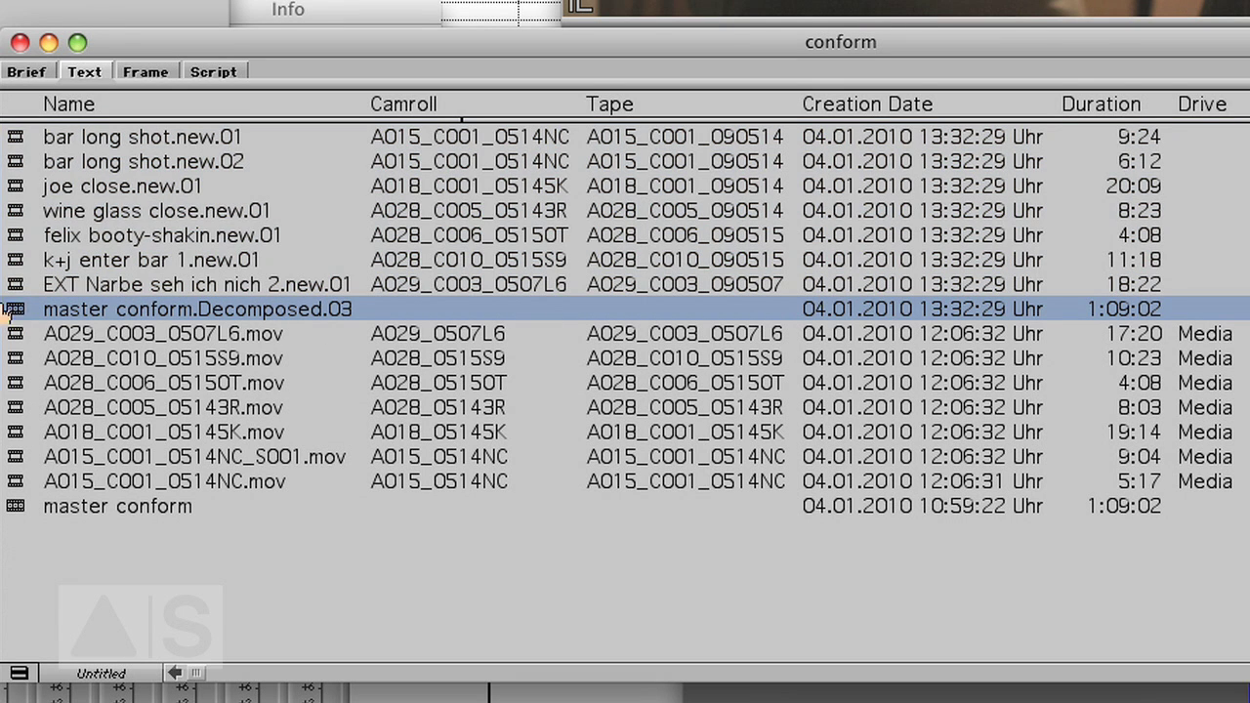
click(13, 260)
click(13, 235)
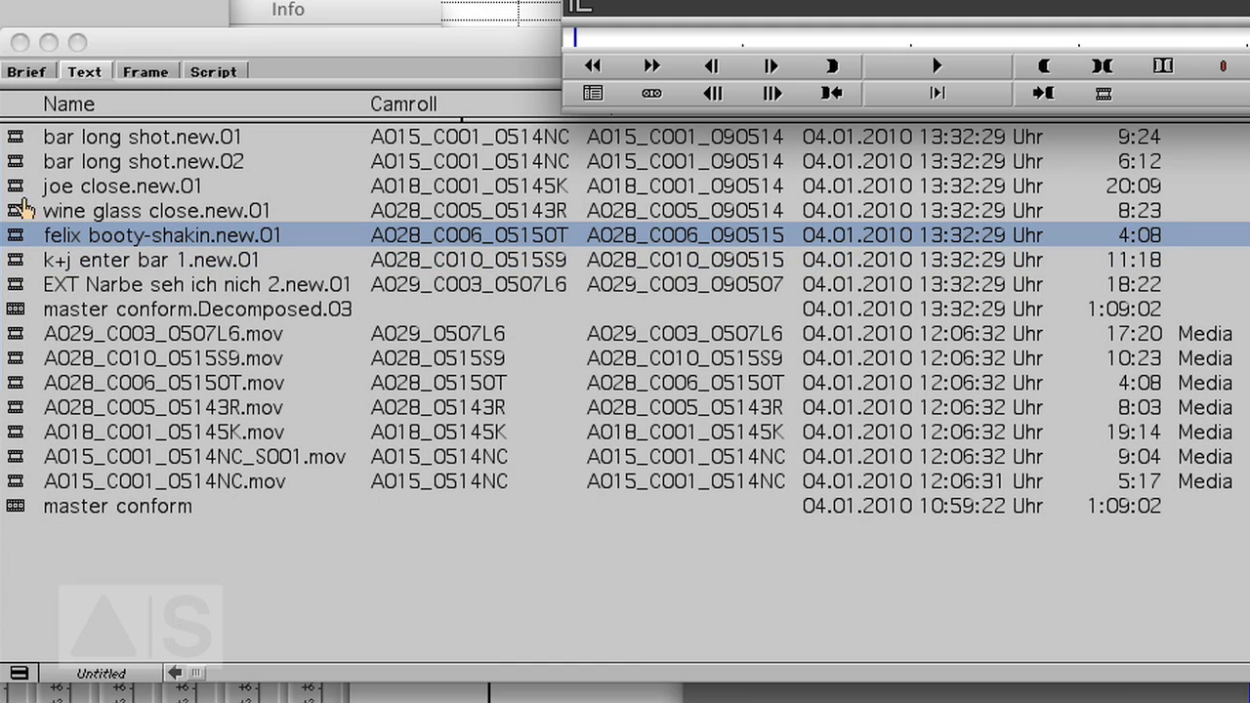
click(20, 161)
key(Up)
key(Return)
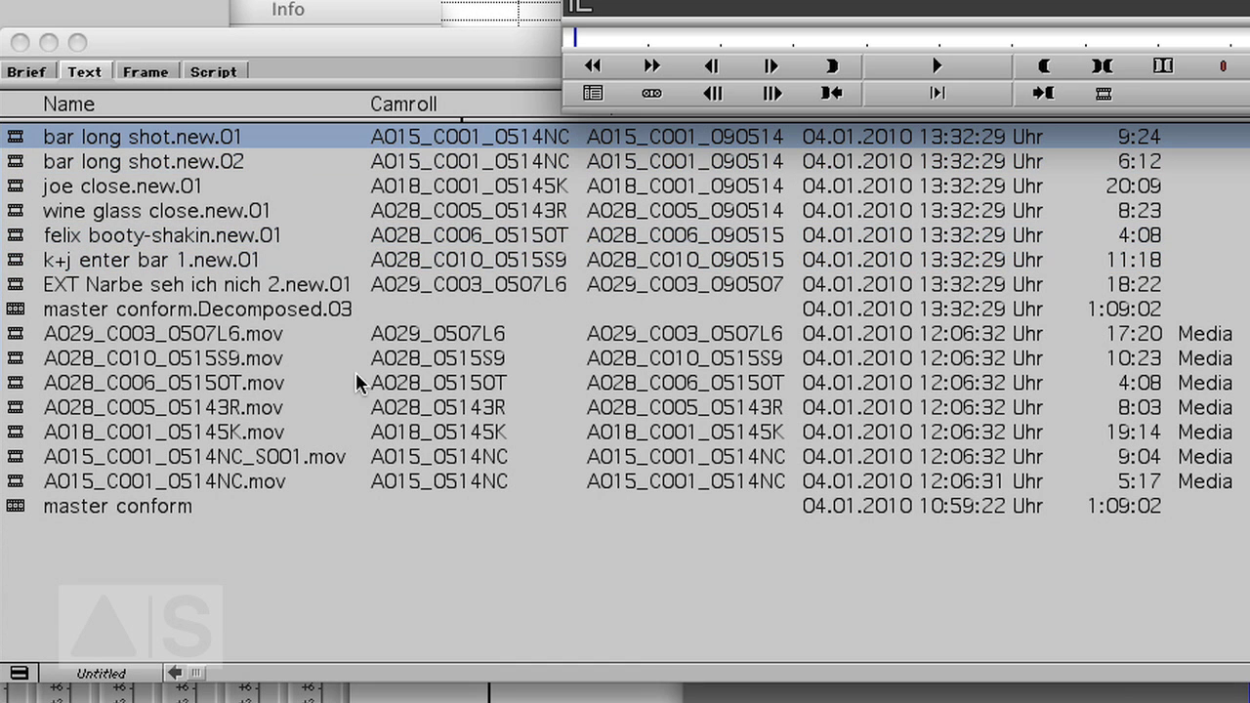
click(249, 558)
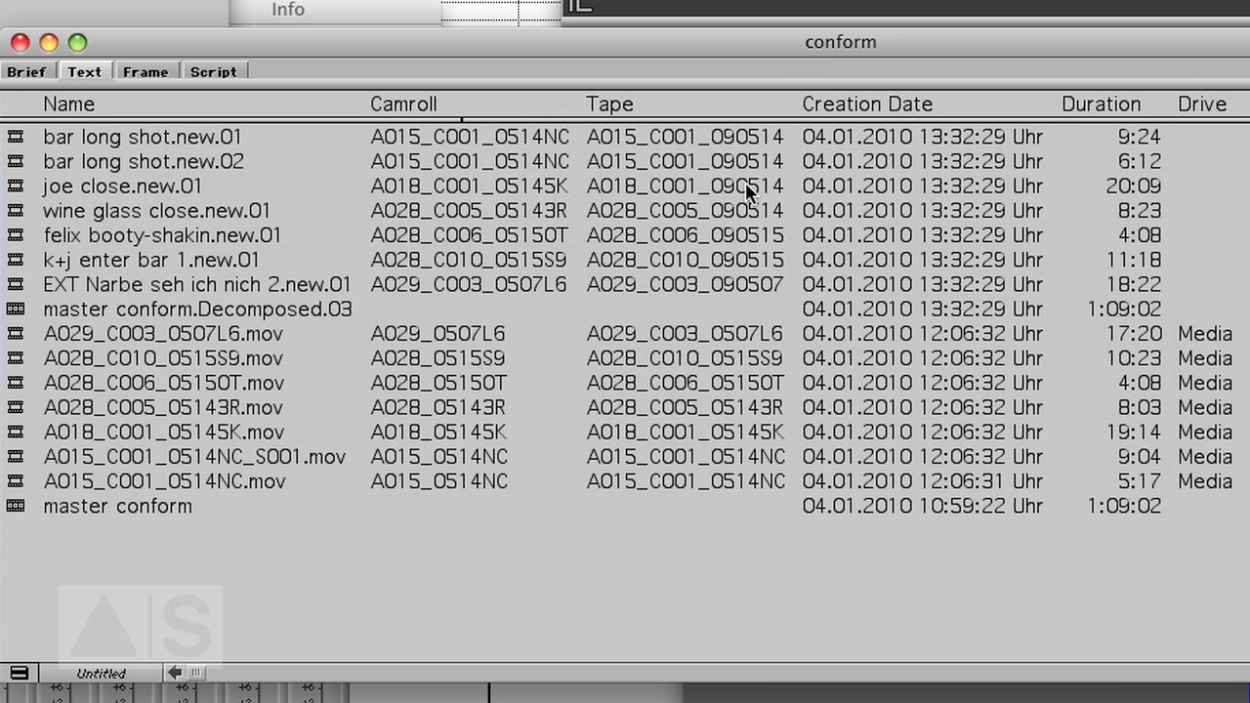
Select bar long shot.new.01 and bar long shot.new.02 together.
click(12, 137)
shift+click(13, 161)
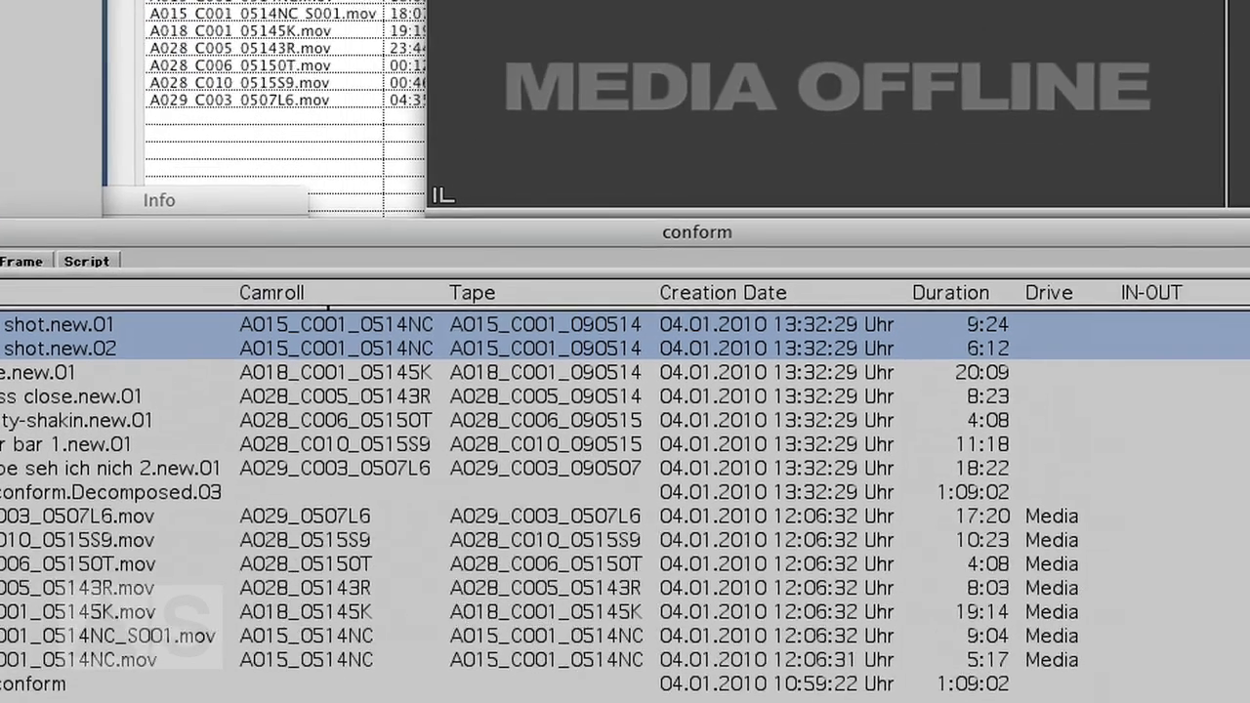
Set the source tape of both bar long shot clips to A015_C001_0514NC.
click(61, 11)
click(132, 641)
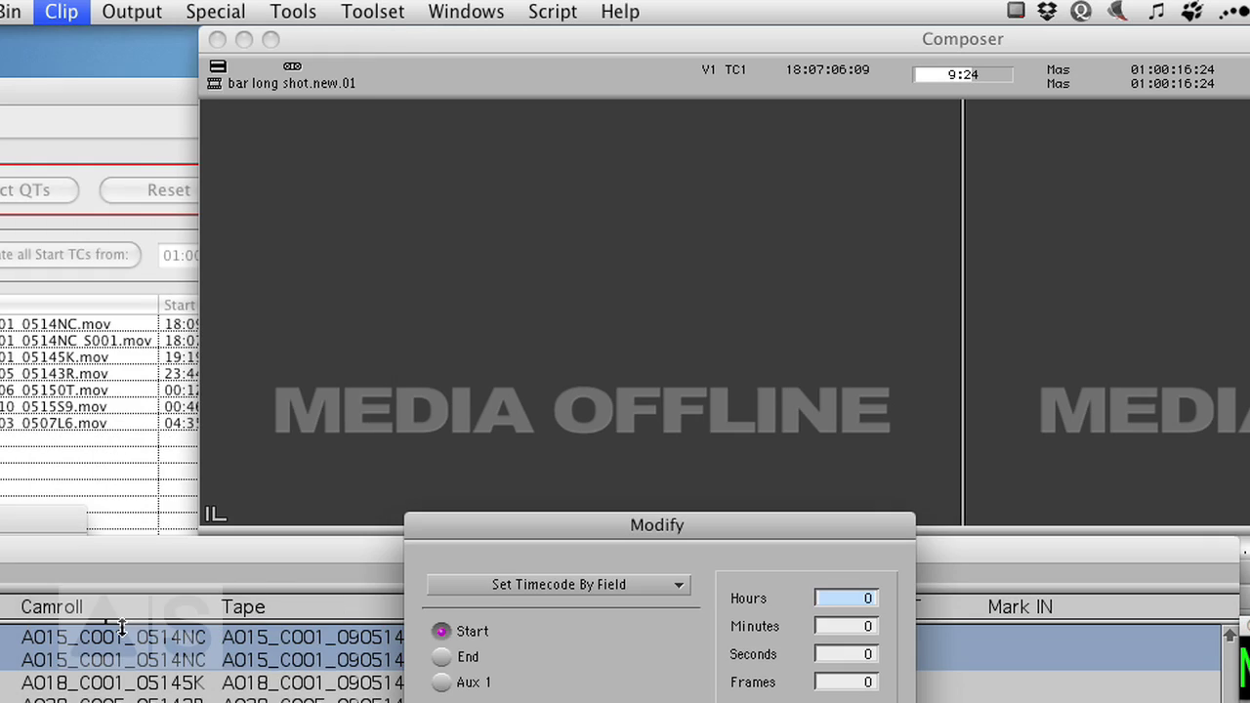
click(528, 579)
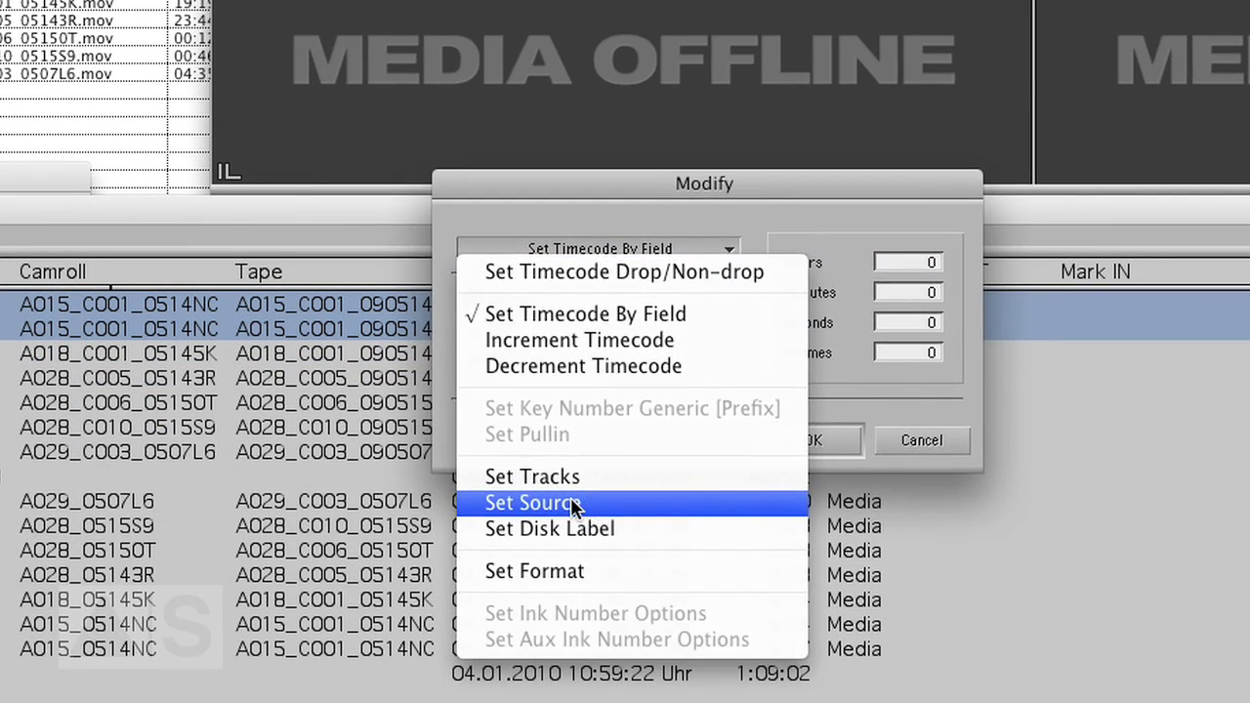
click(577, 586)
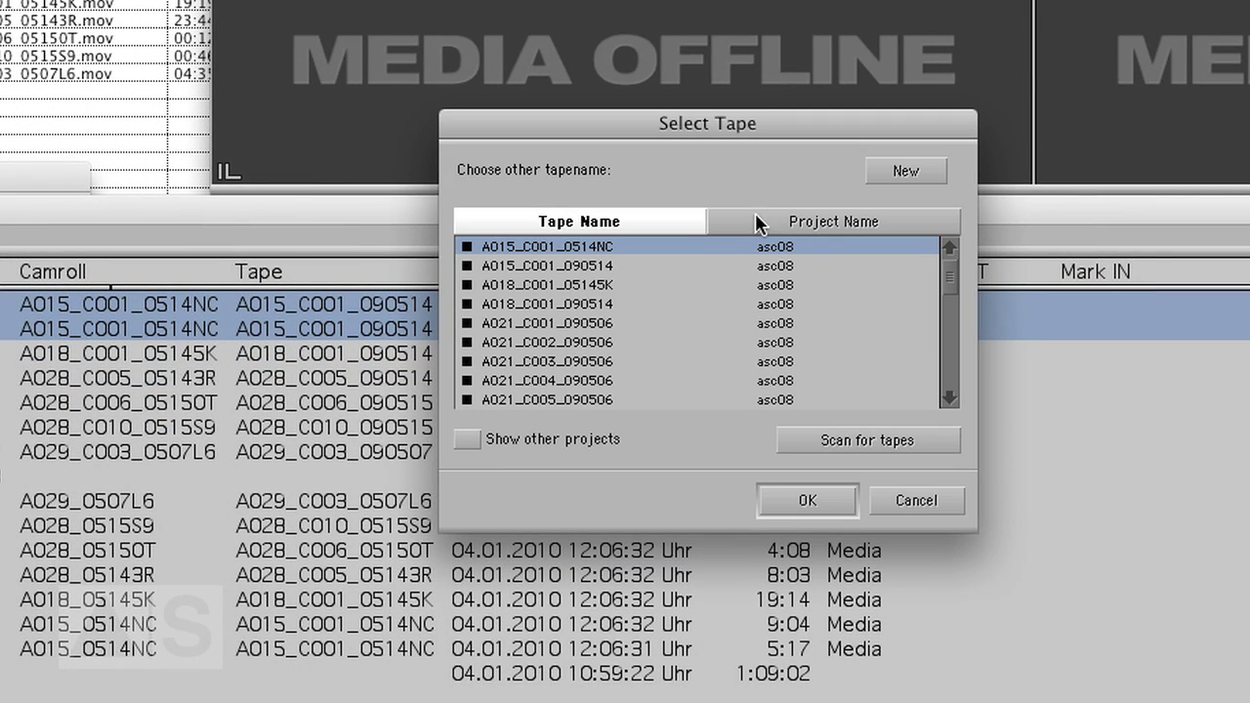
drag(656, 137, 734, 122)
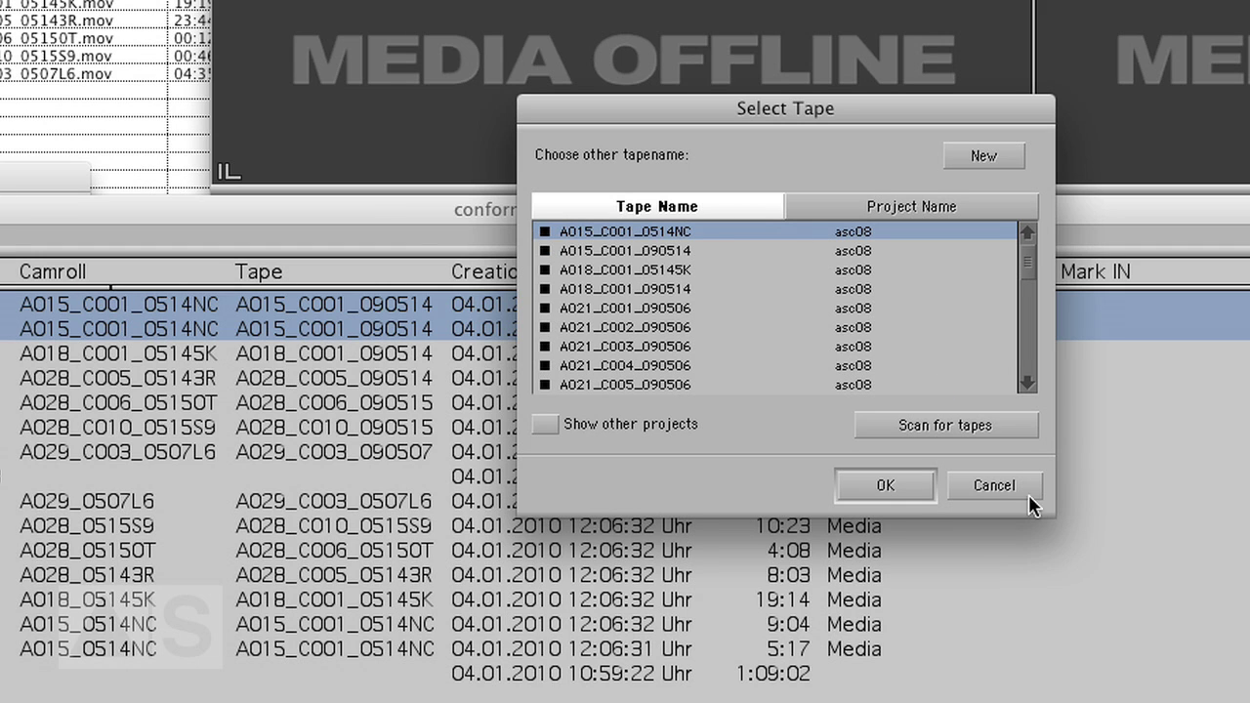
click(886, 486)
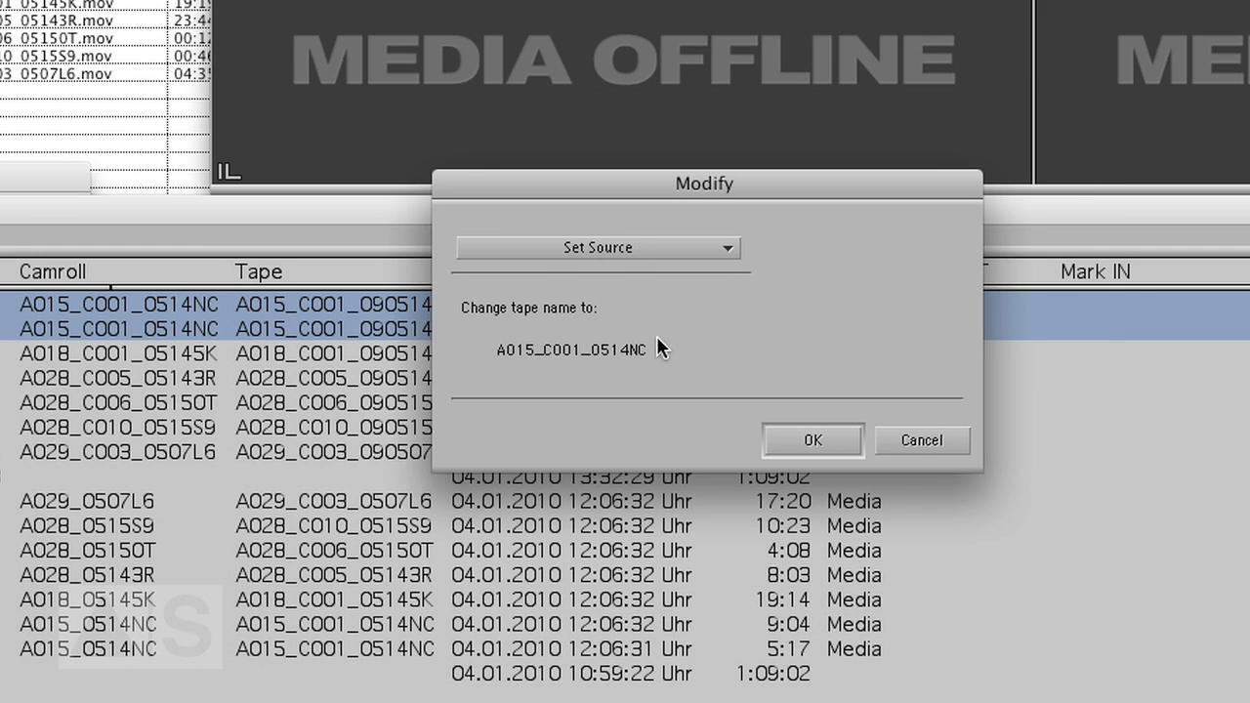
click(813, 444)
click(656, 415)
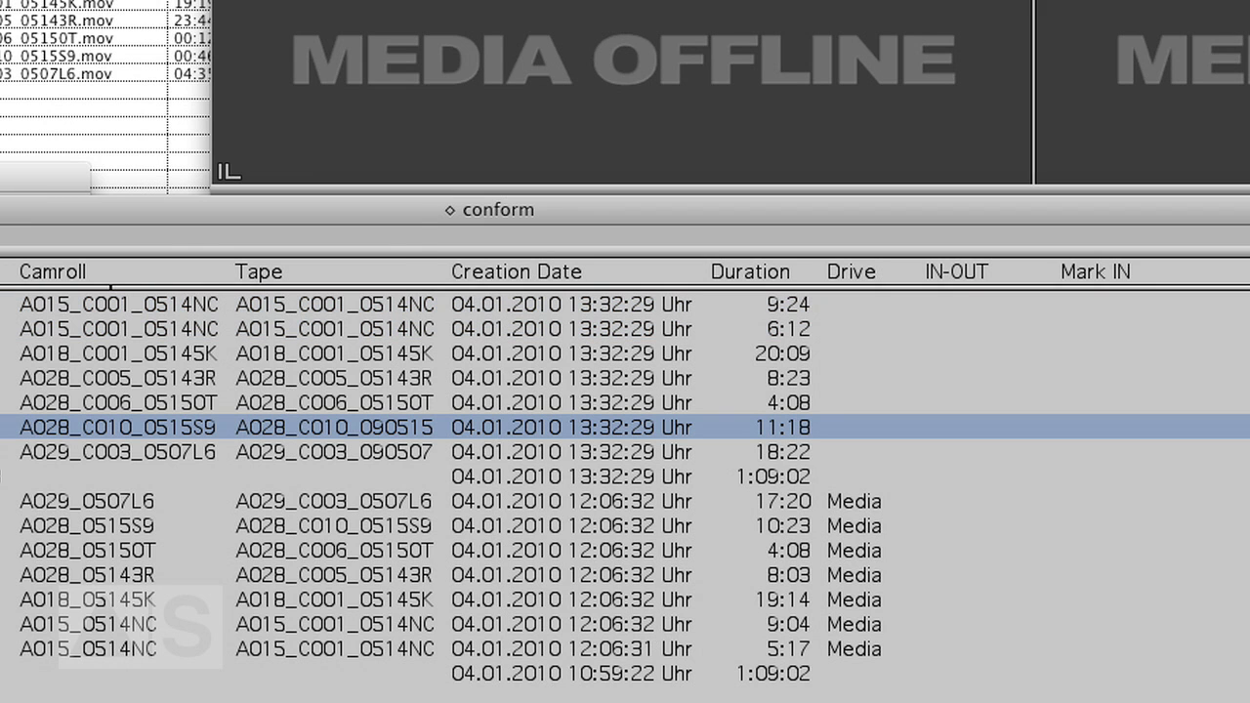
Set the k+j enter bar clip's source tape to A028_C010_0515S9.
right_click(2, 475)
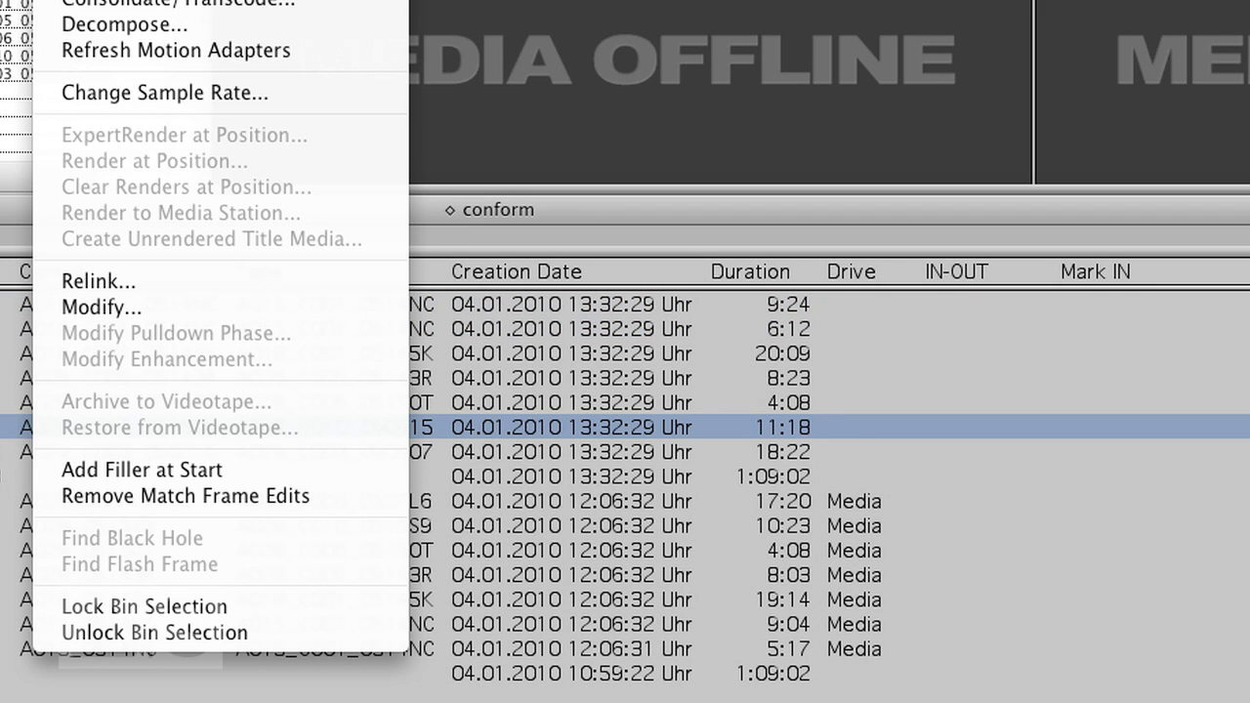
click(119, 306)
click(644, 247)
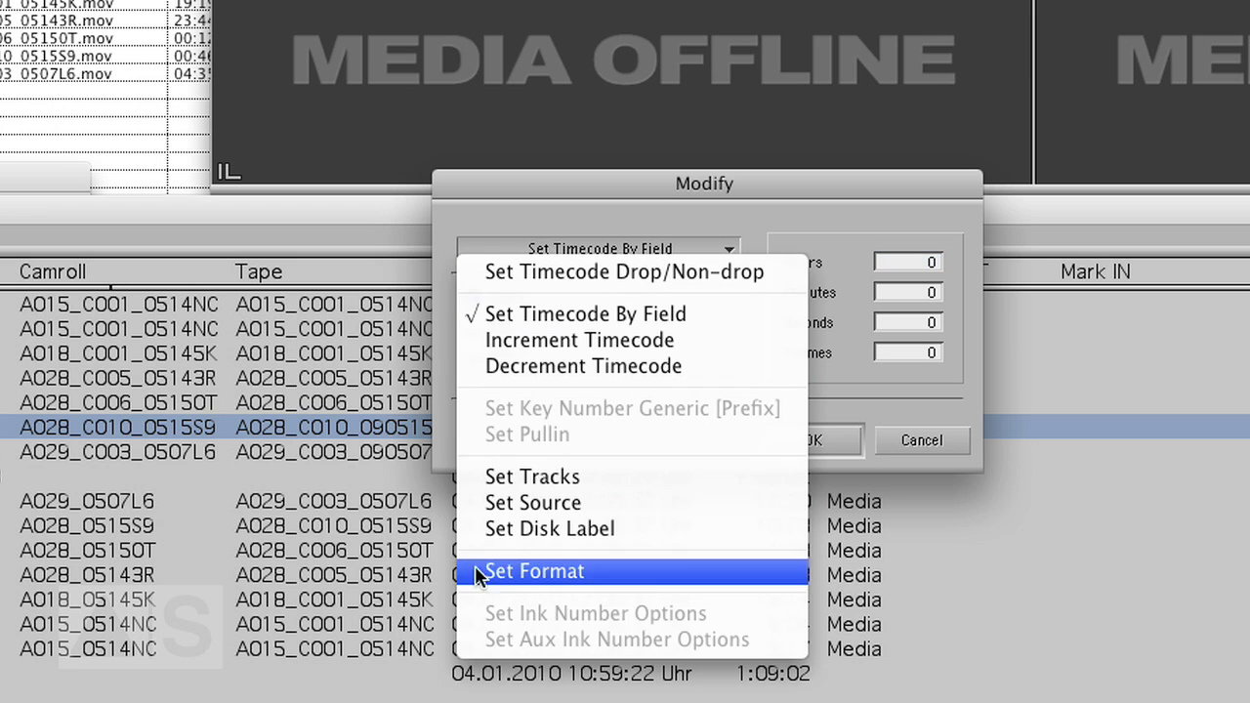
click(559, 501)
drag(727, 127, 1003, 1)
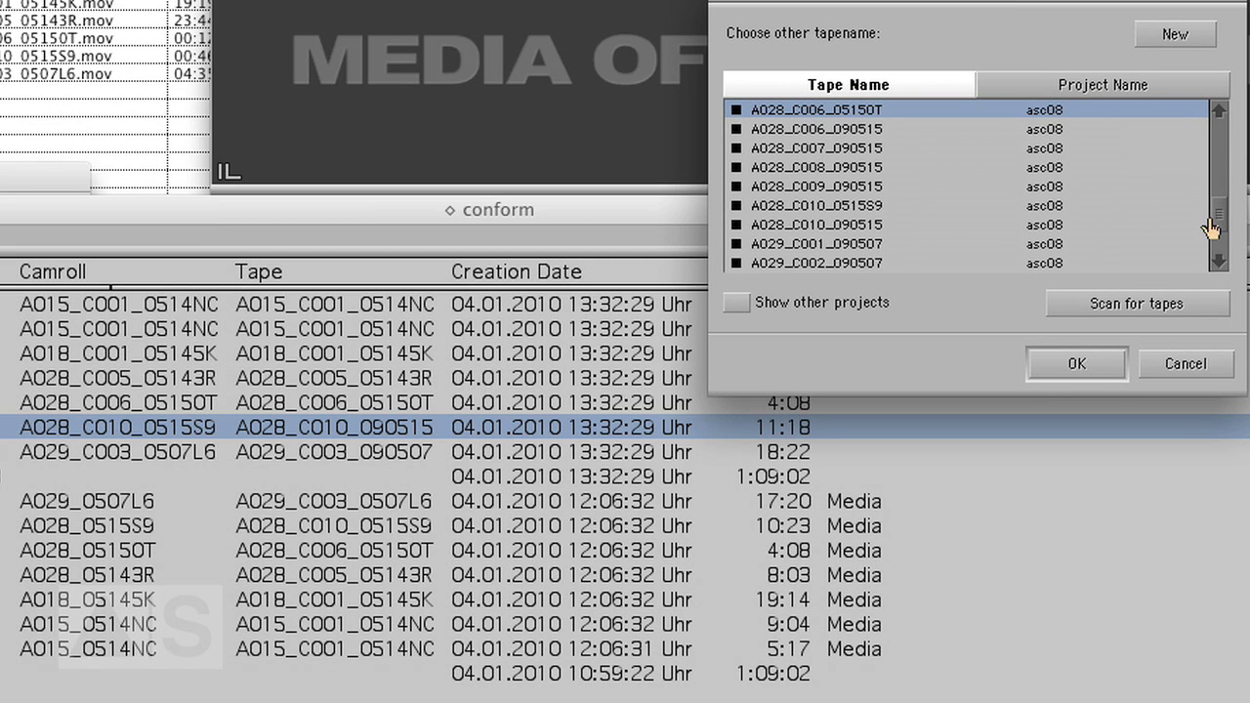
drag(1220, 217, 1223, 233)
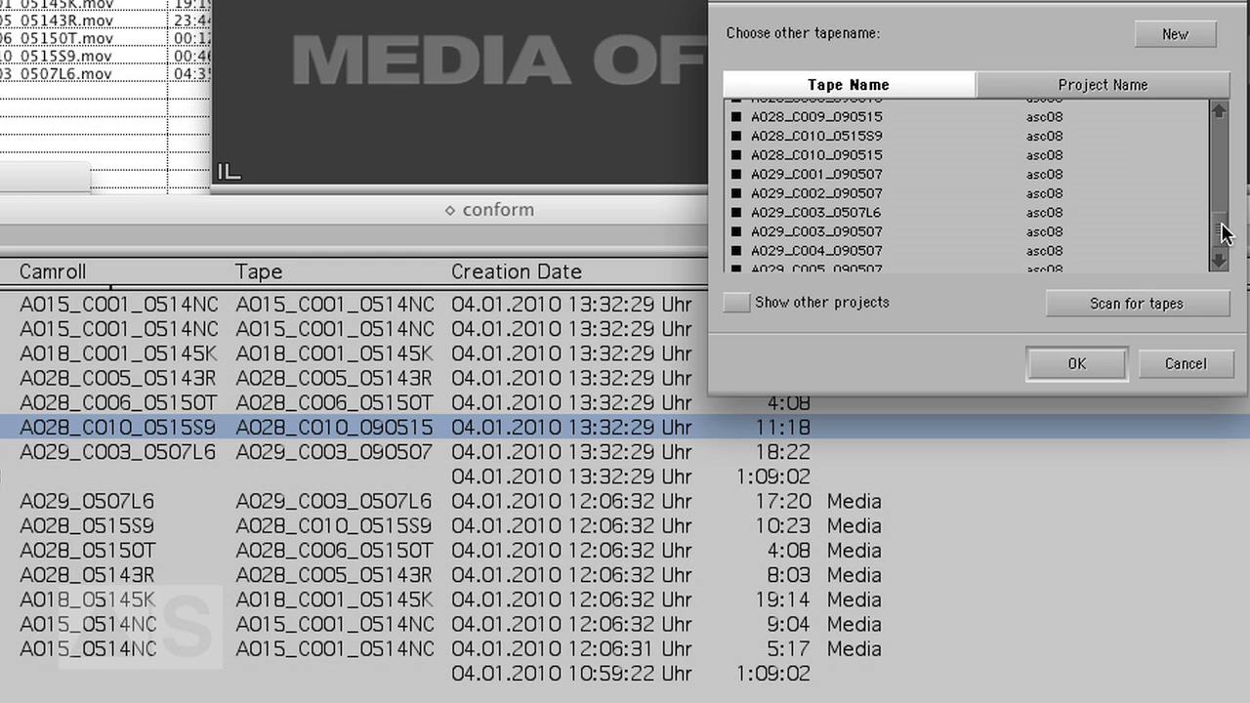
click(734, 137)
click(1076, 363)
click(799, 441)
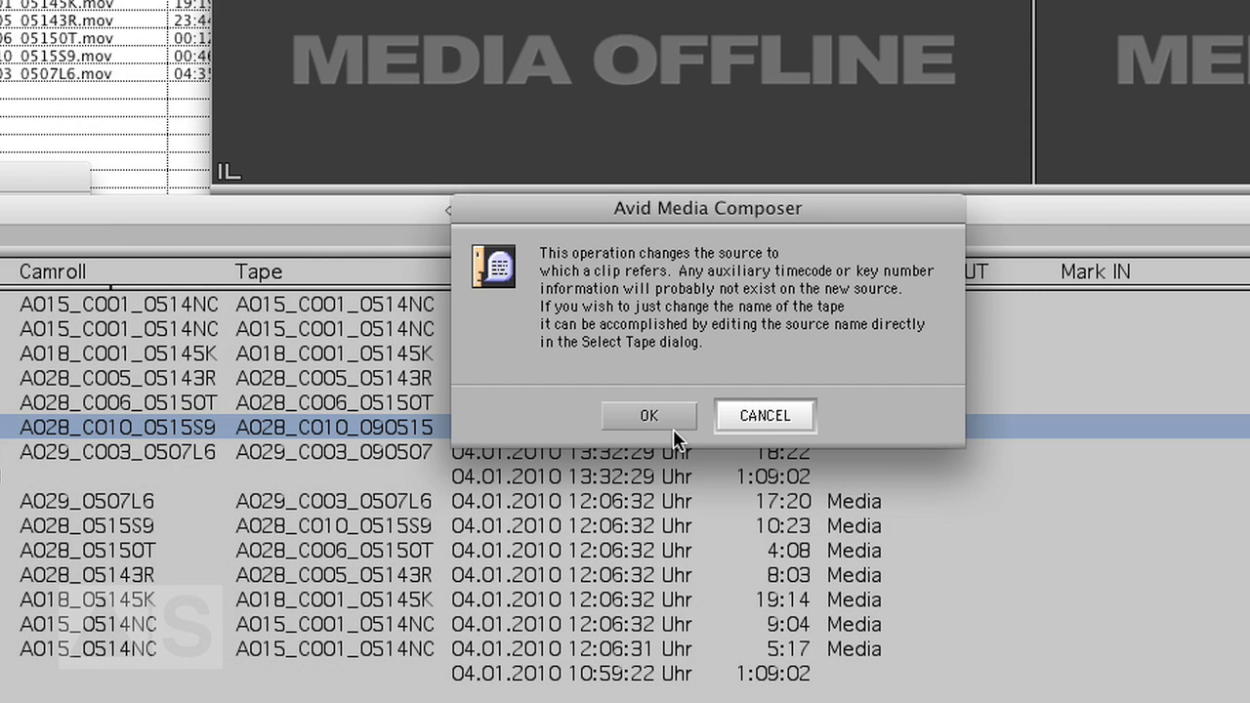
click(667, 430)
Set the EXT Narbe clip's source tape to A029_C003_0507L6.
click(117, 451)
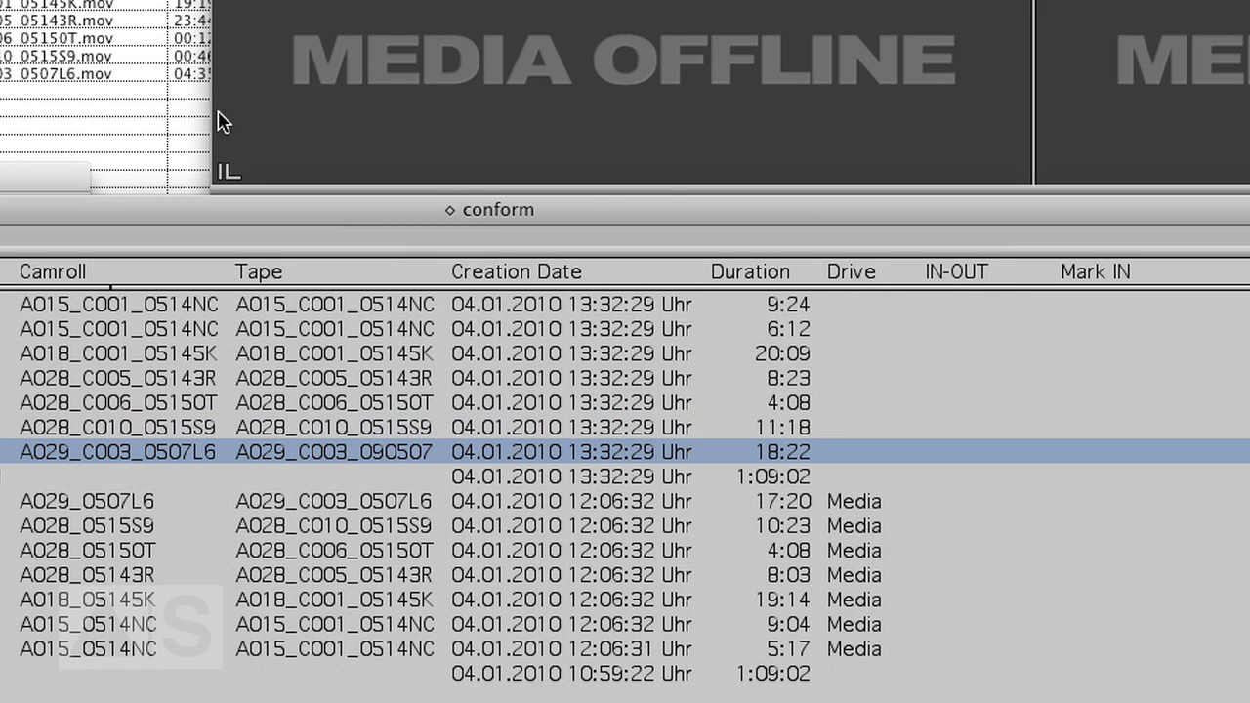
right_click(32, 451)
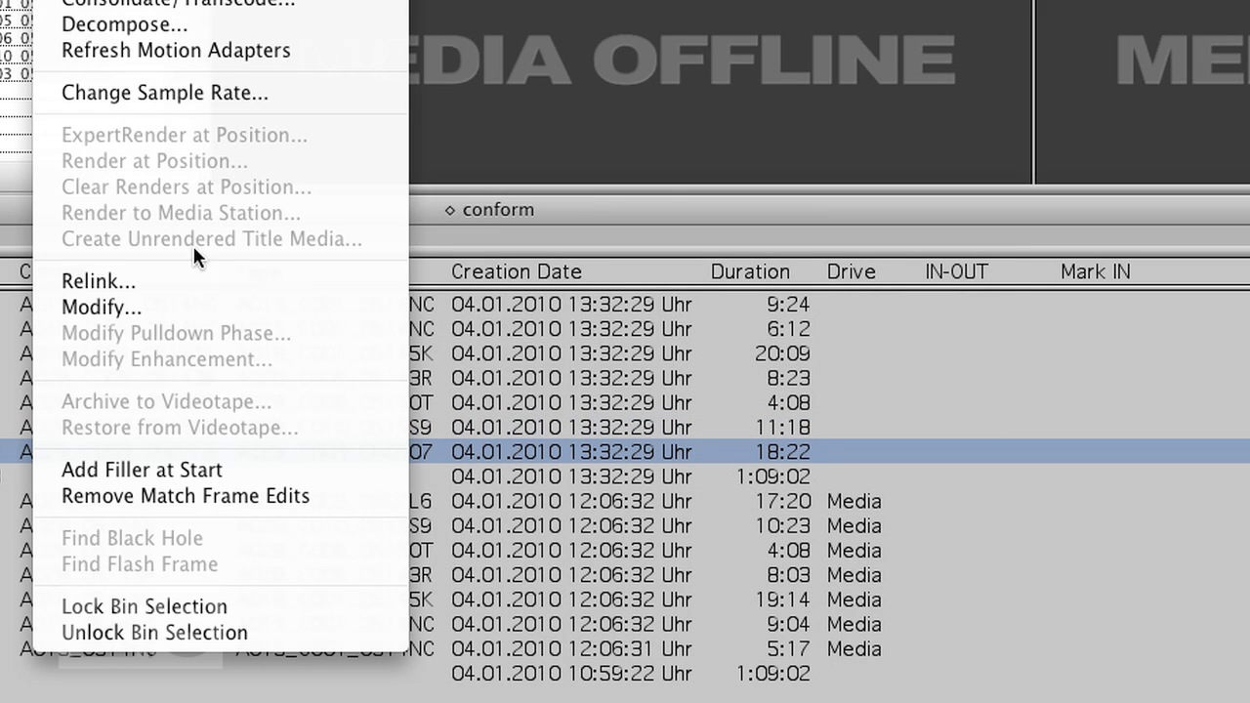
click(104, 306)
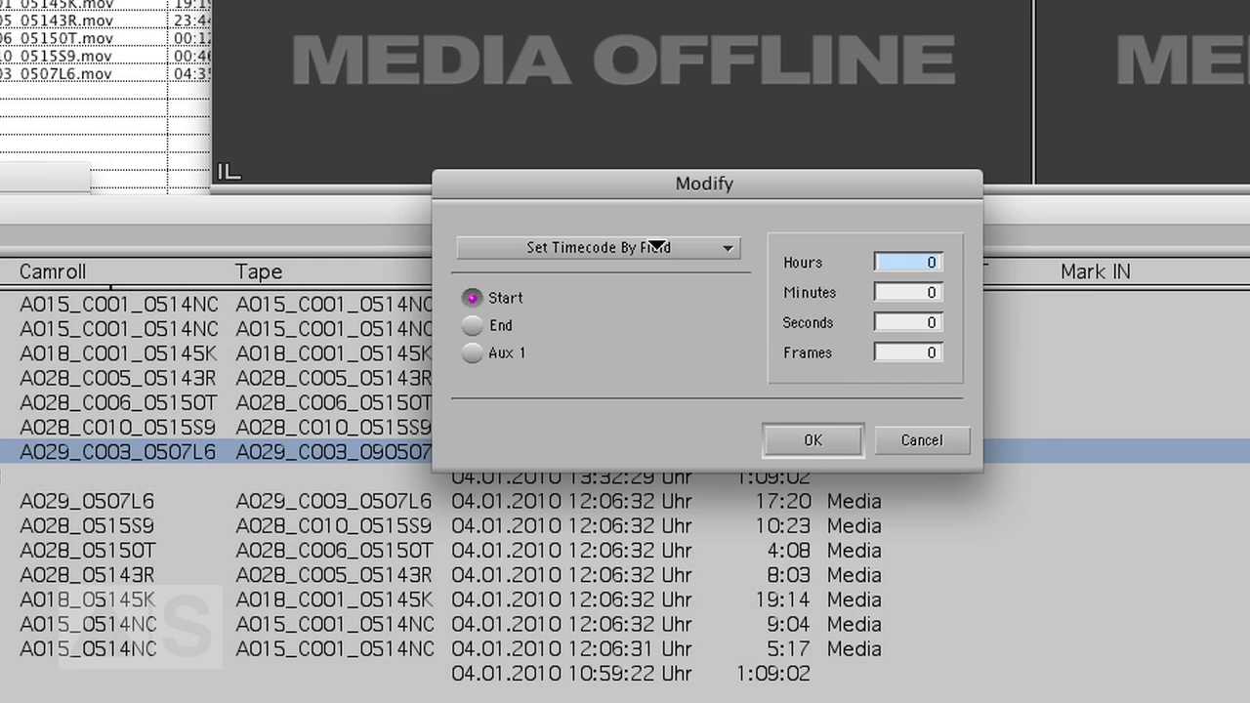
click(651, 251)
click(569, 504)
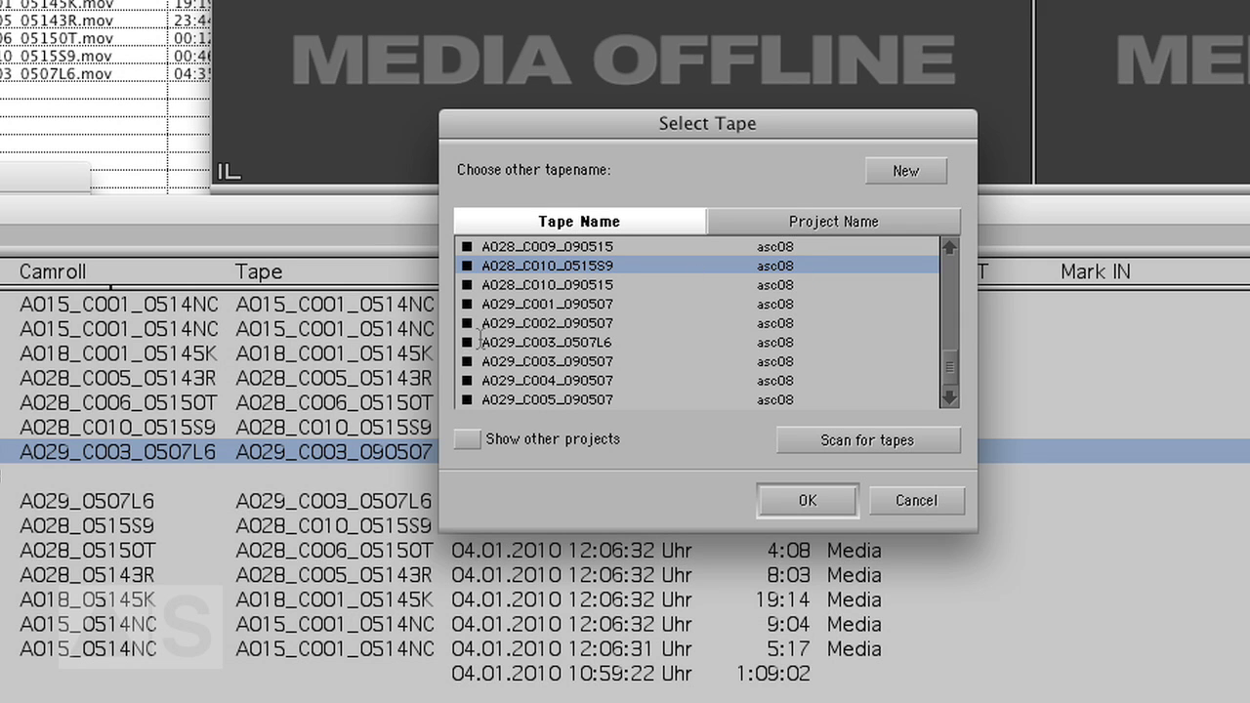
click(465, 342)
click(809, 499)
click(810, 443)
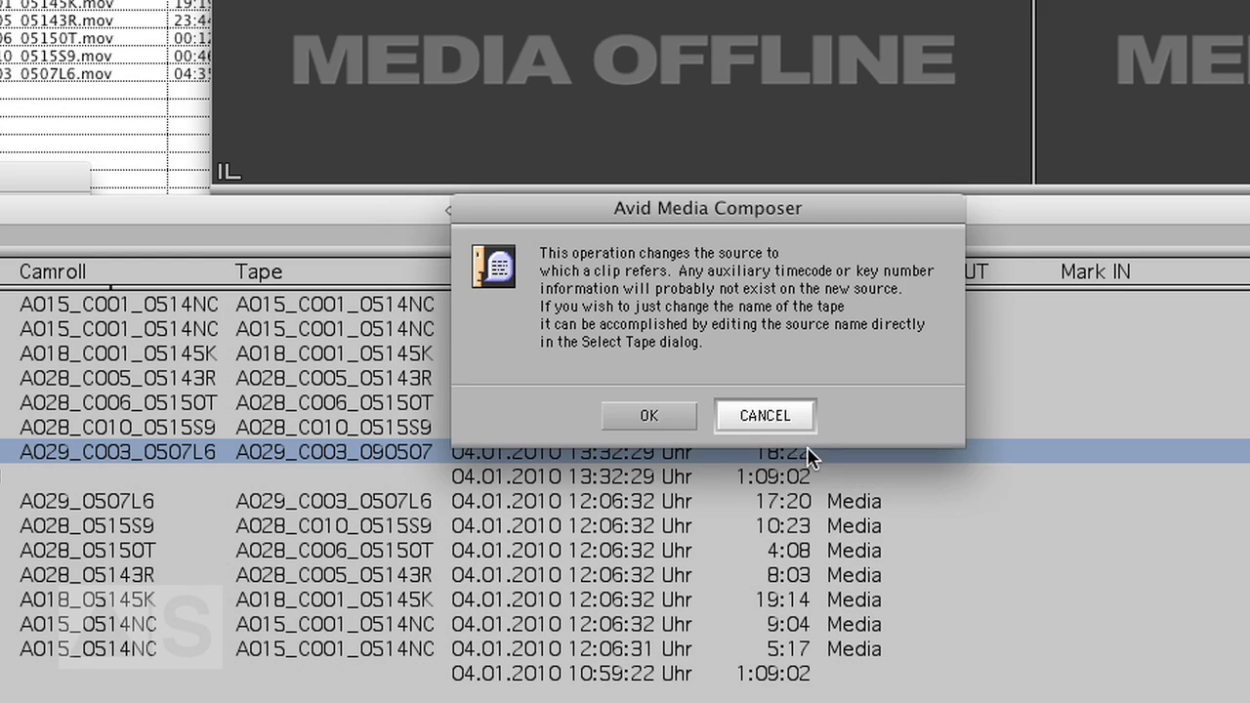
click(648, 415)
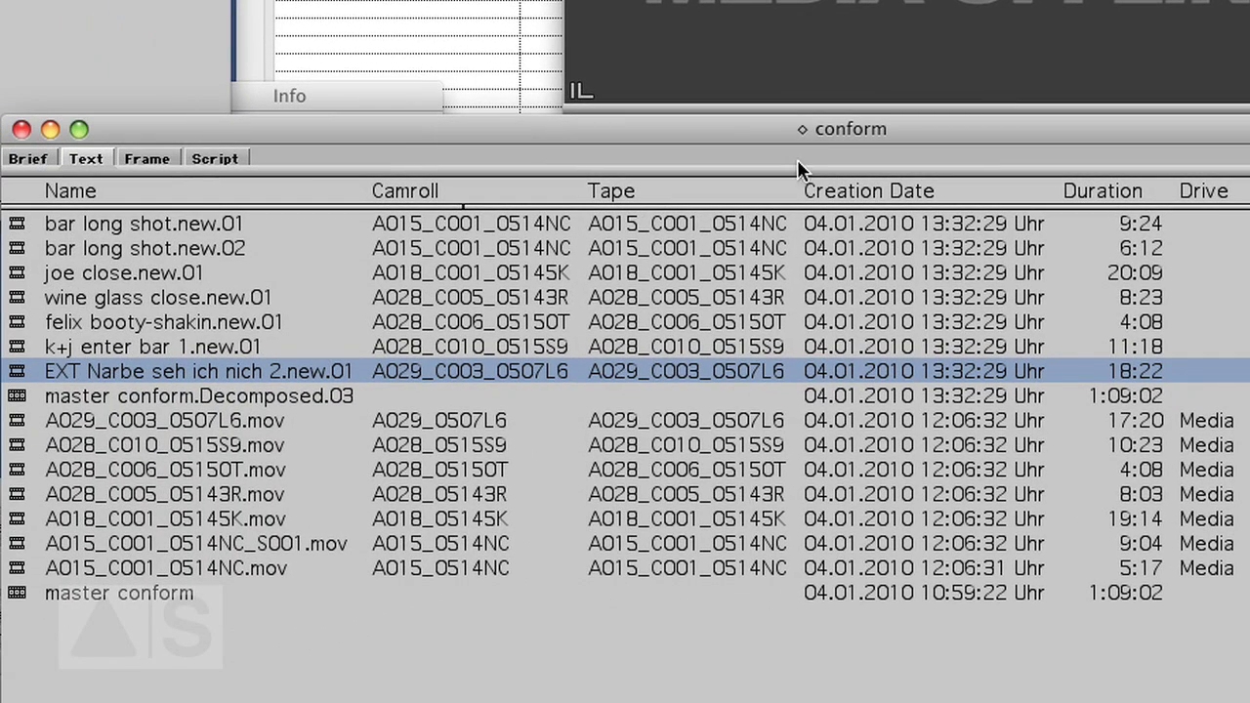
Select the seven .new clips plus the Decomposed sequence and open the Relink dialog.
click(75, 196)
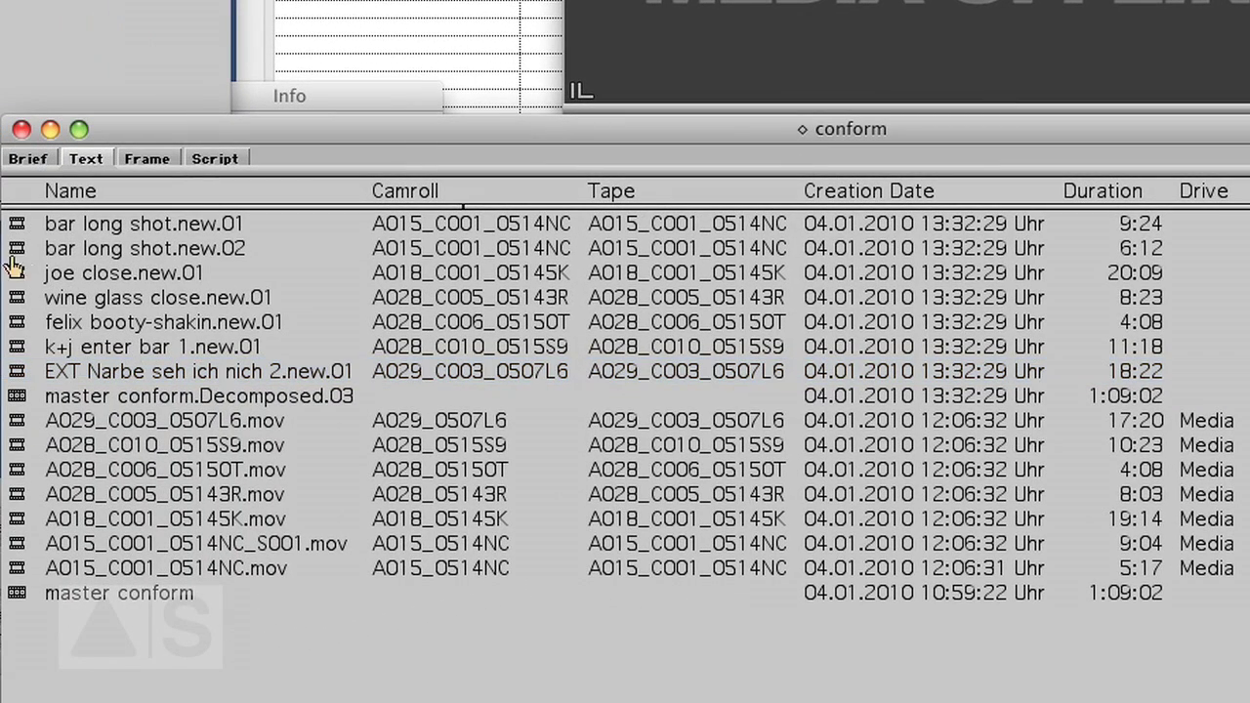
drag(42, 211, 13, 405)
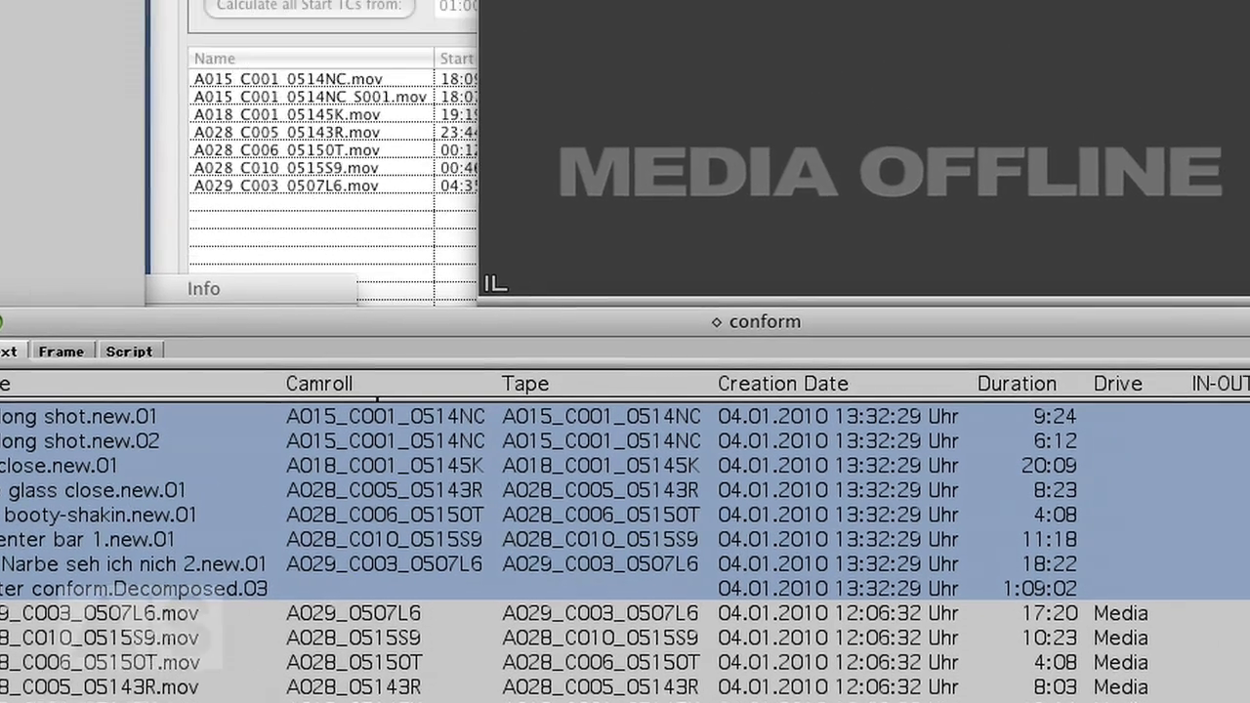
click(209, 12)
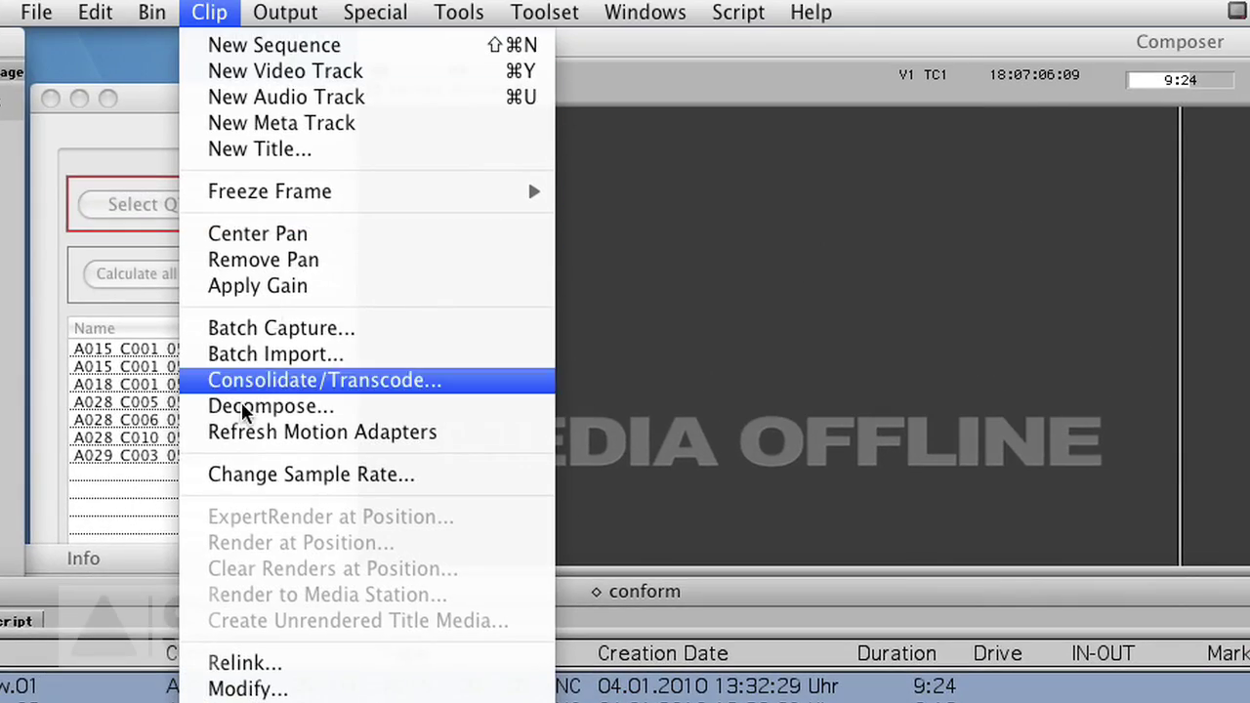
click(244, 664)
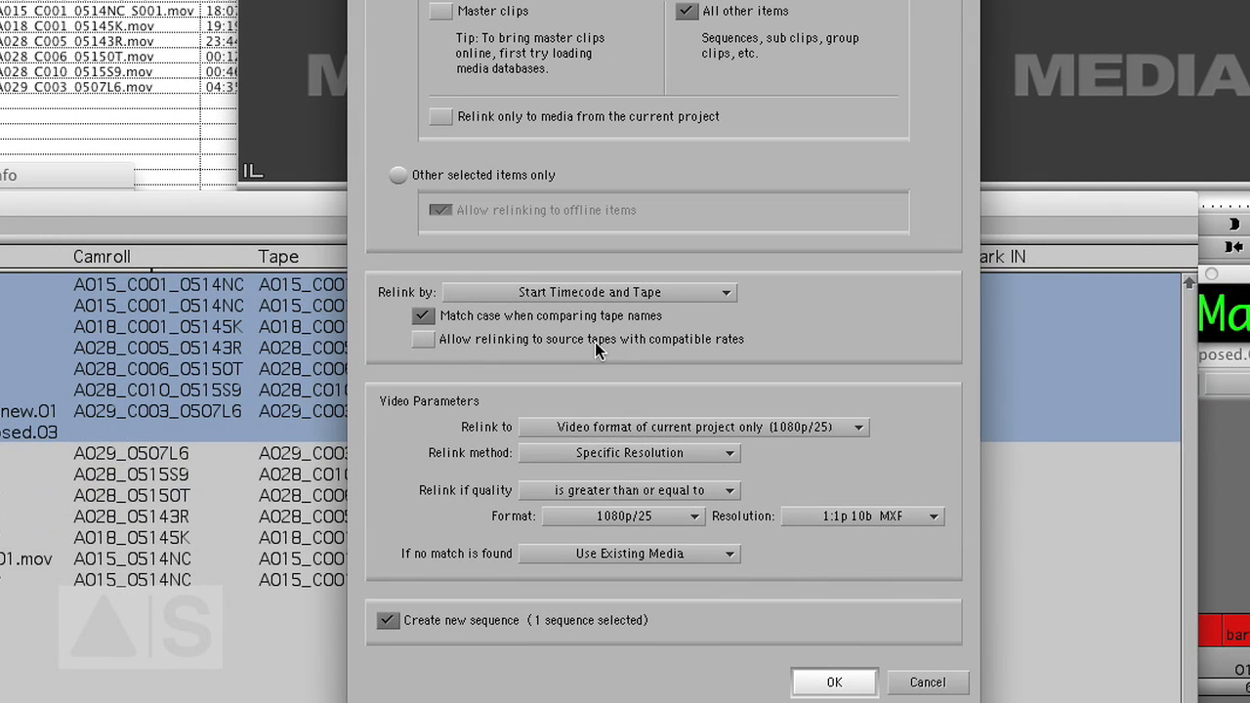
Relink to the HD media, rename the relinked sequence 'master online' and scrub its footage.
click(834, 682)
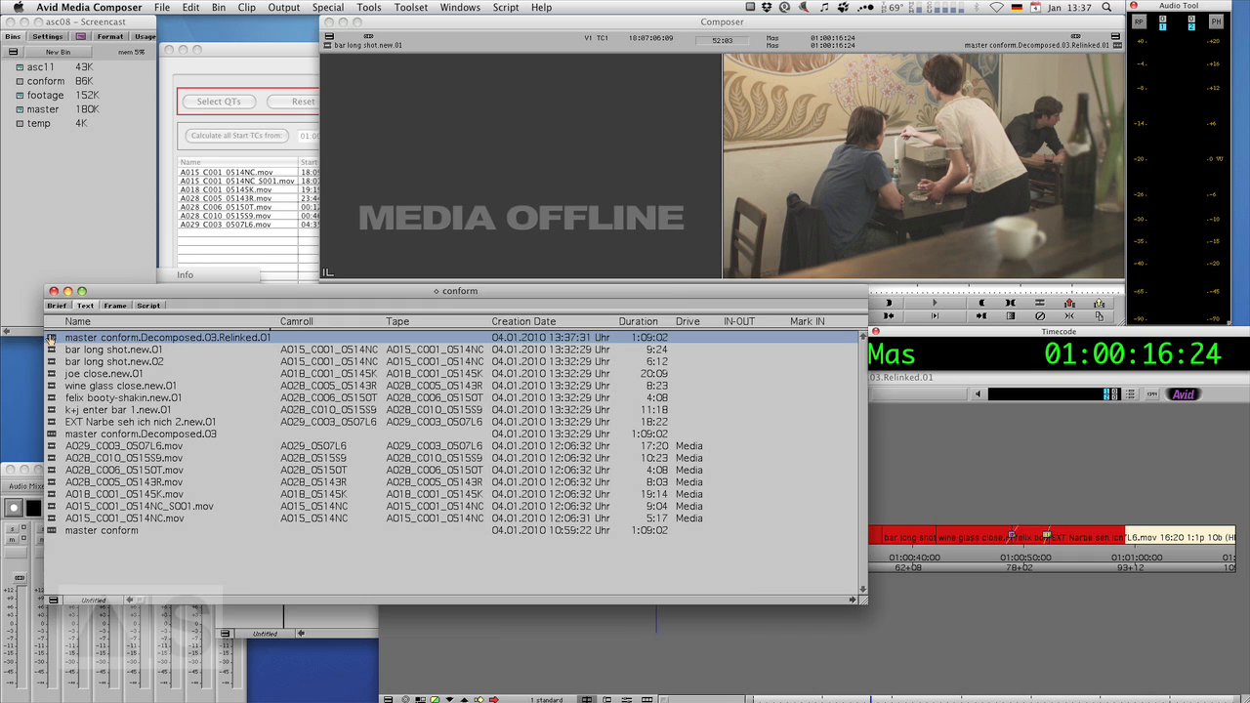
double_click(51, 338)
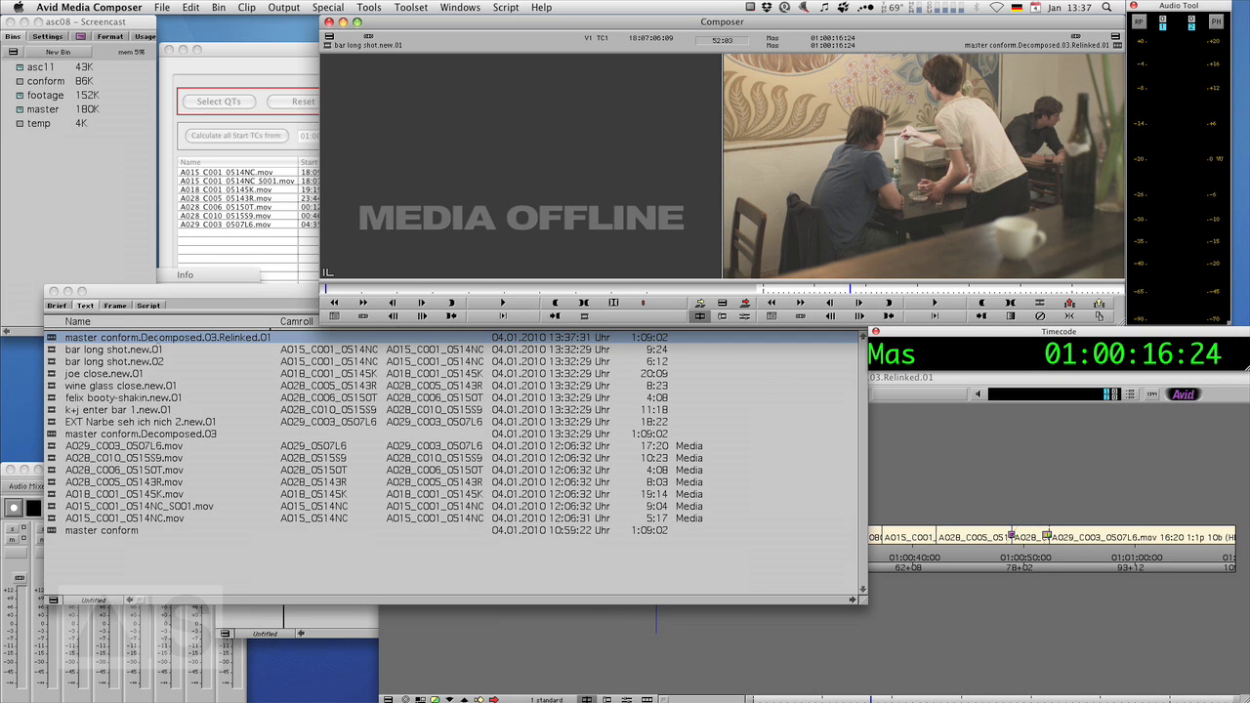
click(136, 337)
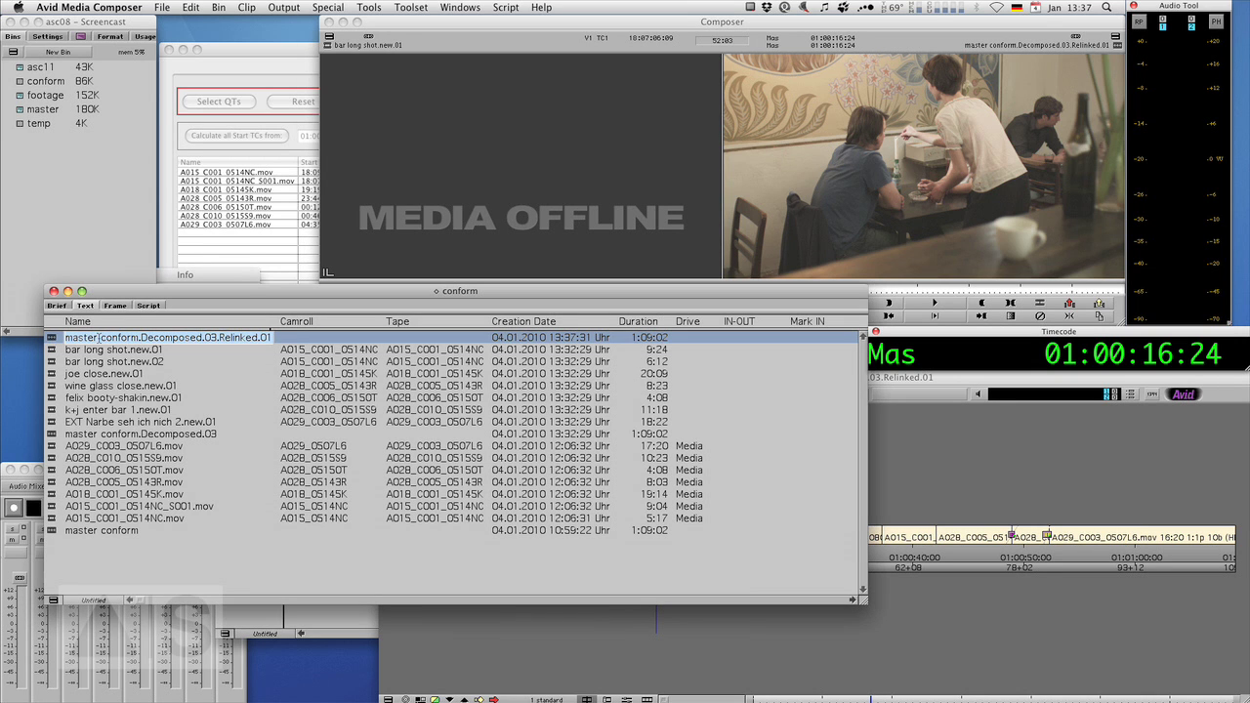
drag(98, 337, 257, 338)
key(BackSpace)
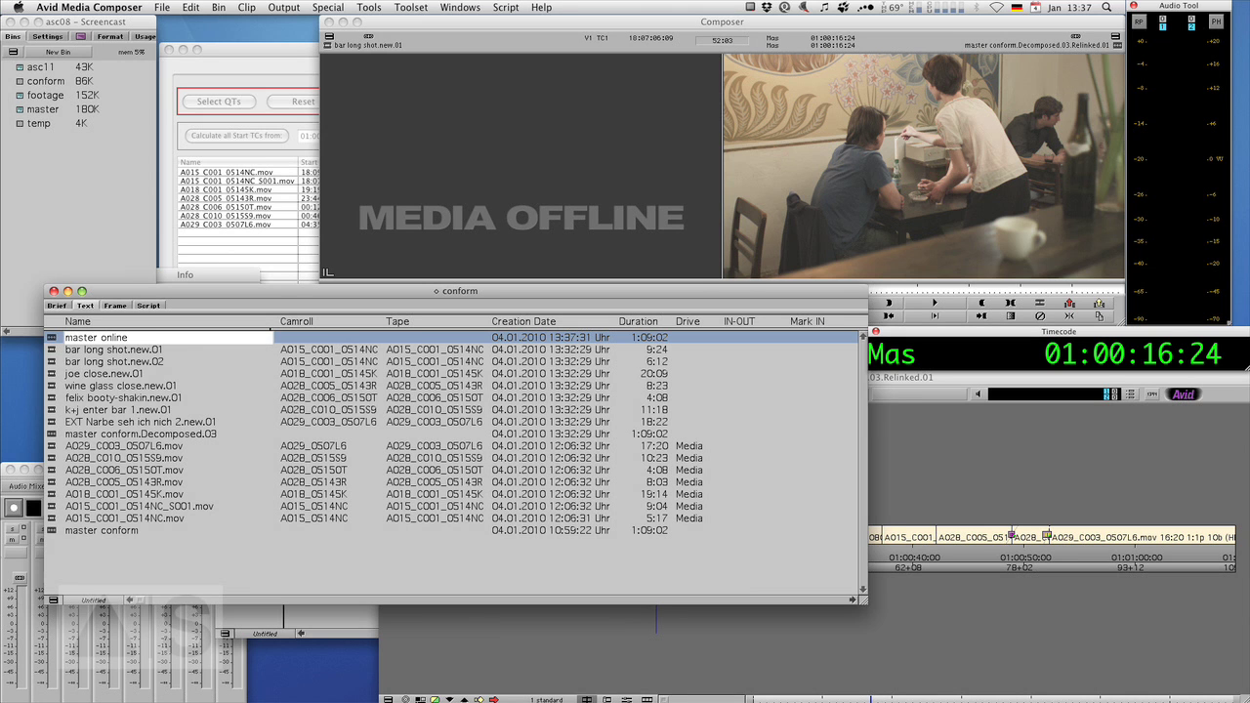
key(Return)
drag(561, 556, 837, 536)
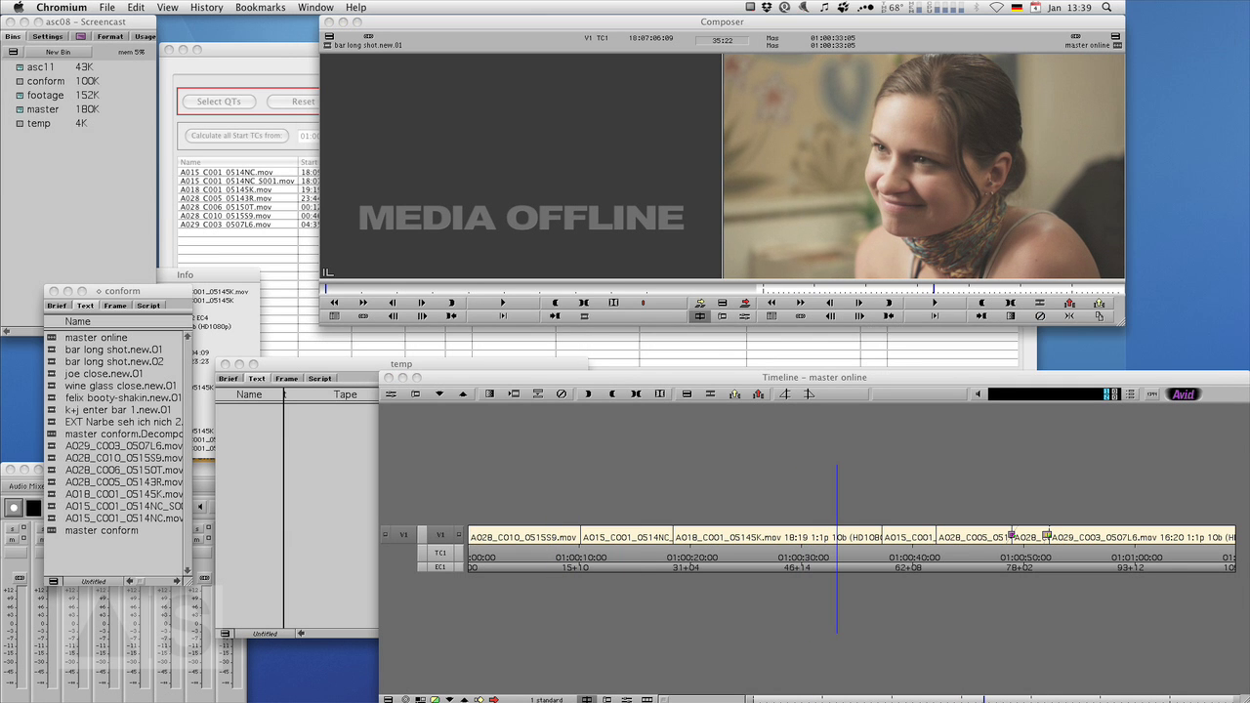
drag(1249, 102, 666, 8)
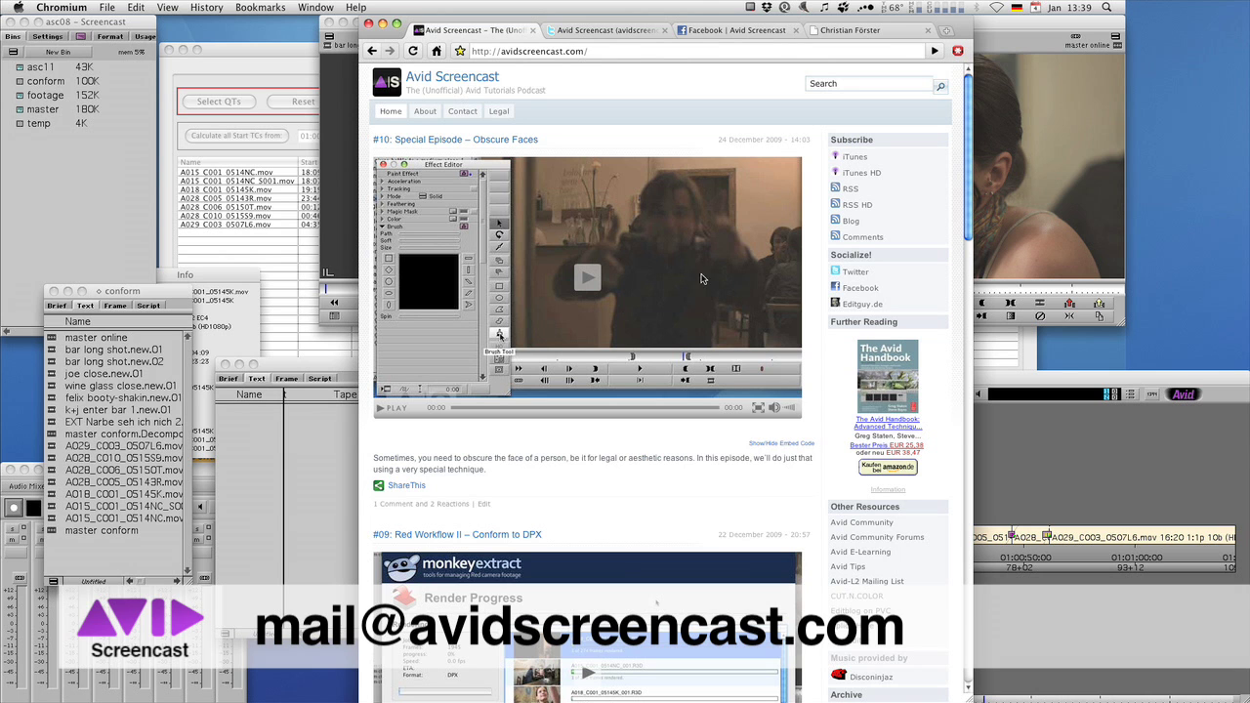
Switch through the Avid Screencast Twitter and Facebook tabs to the editguy.de portfolio site in Chromium.
click(628, 32)
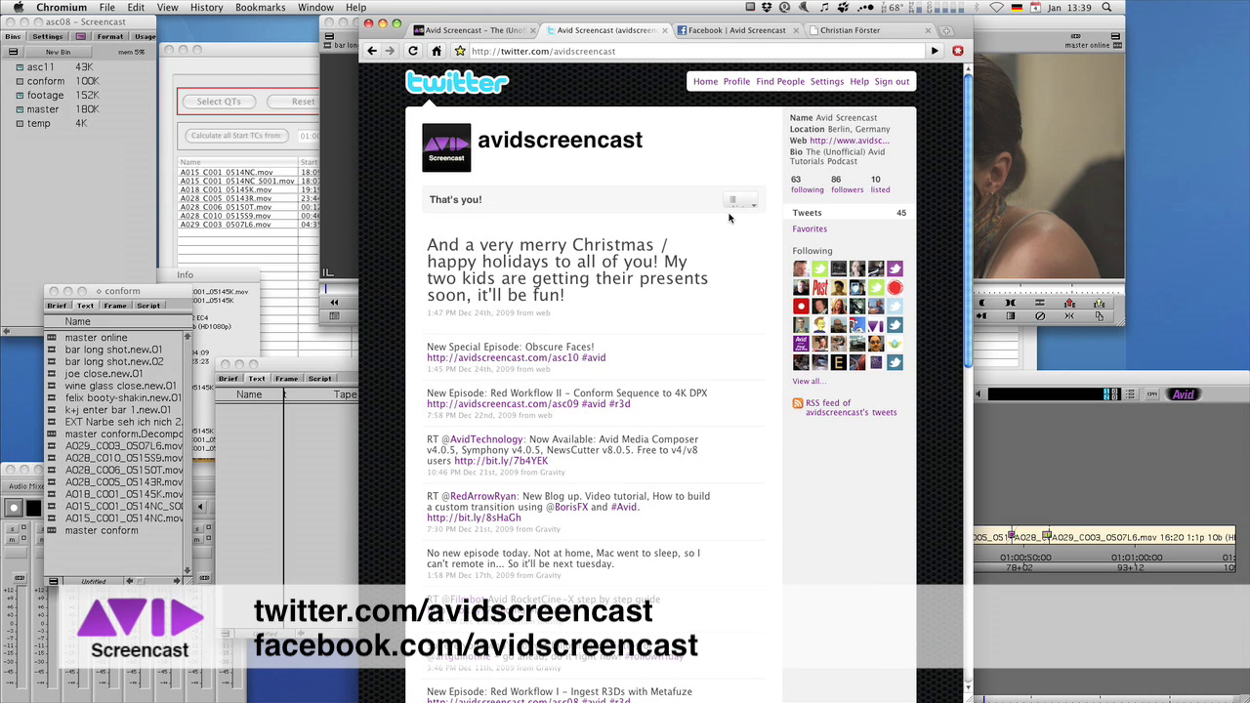
click(740, 31)
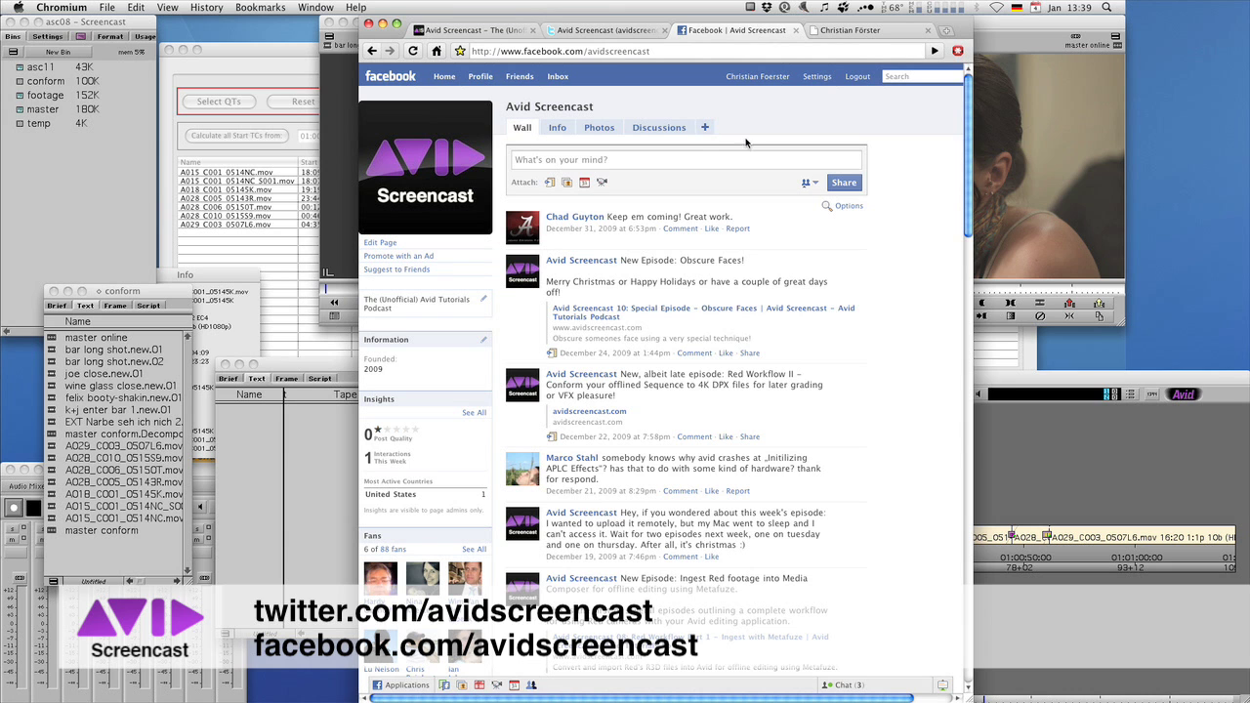
click(862, 35)
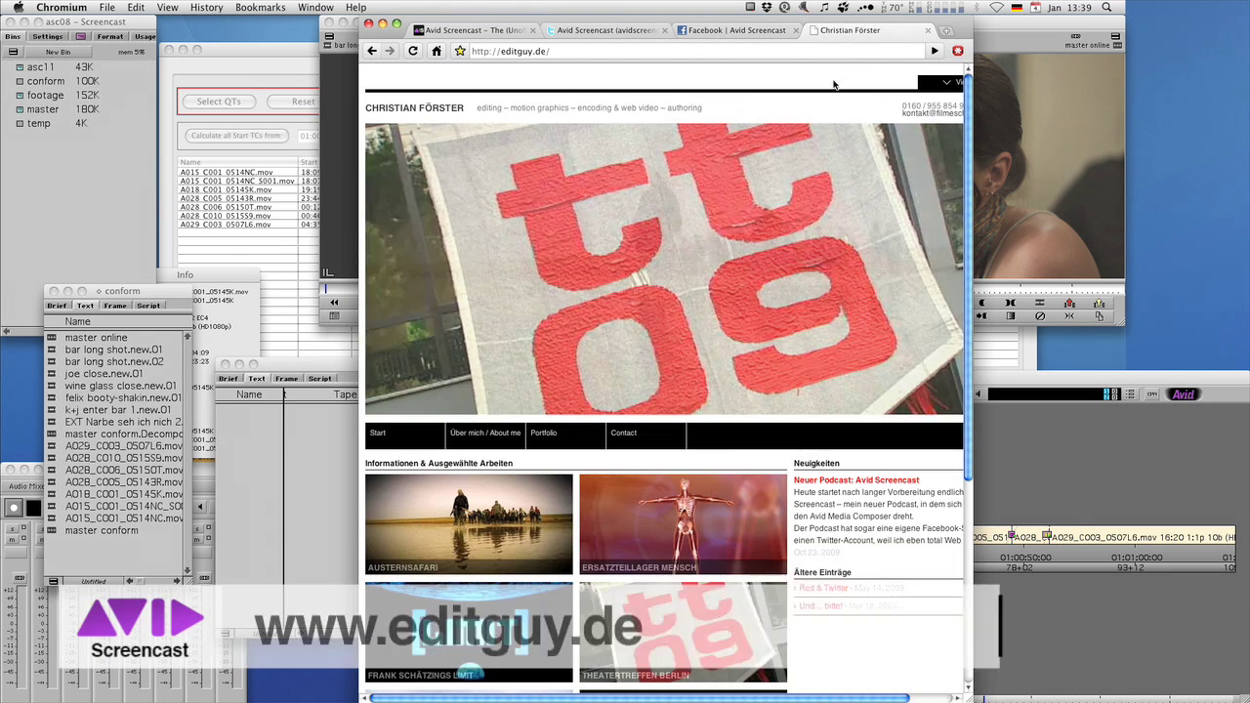